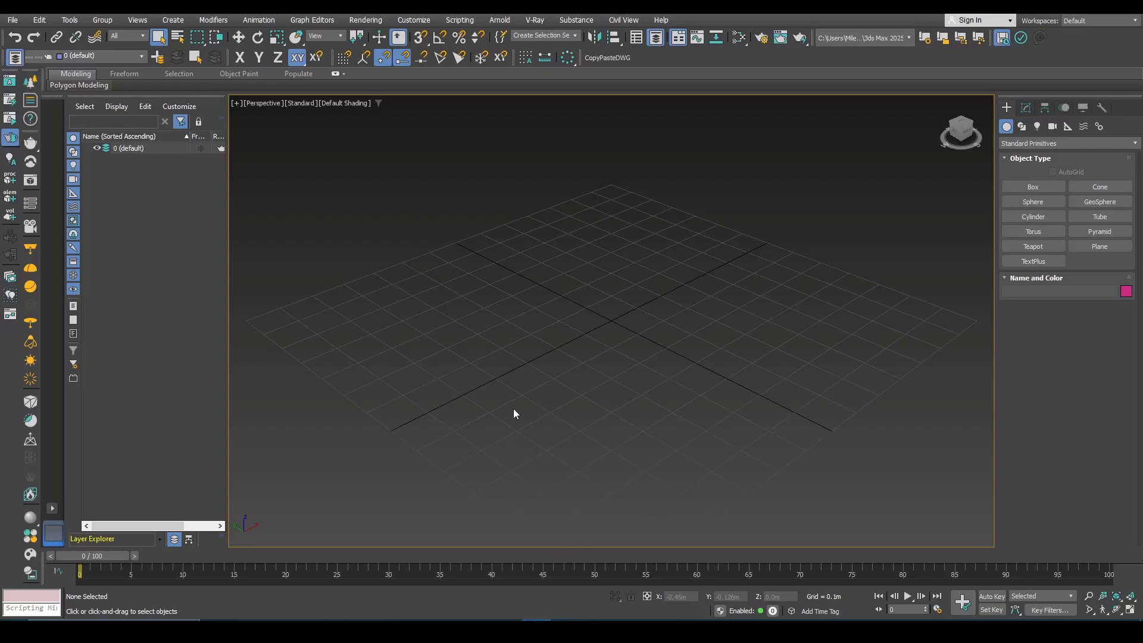
- Open the CopyPasteDWG Paste DWG parameters dialog and move it to the left
click(595, 59)
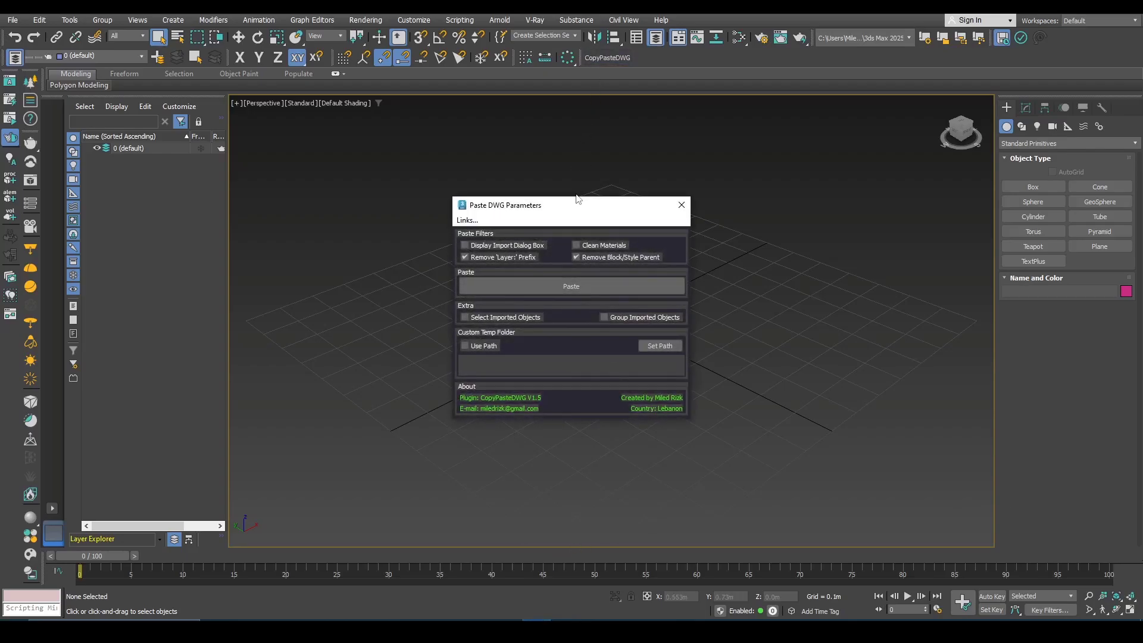
drag(574, 205, 305, 176)
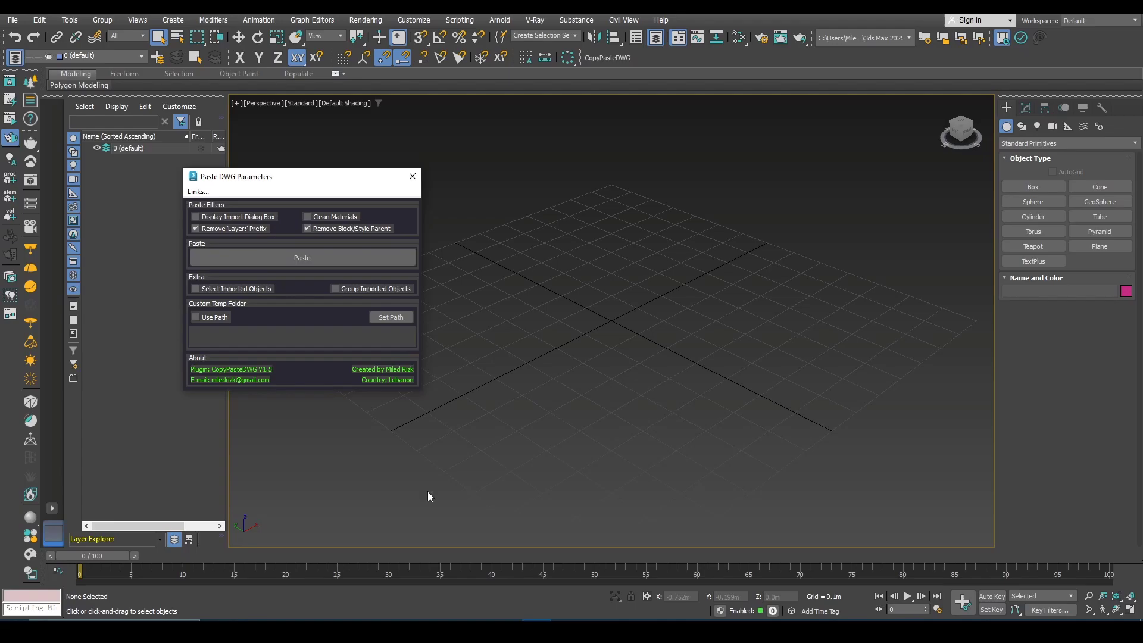
- In the BLDG drawing, crossing-select the upper floors of both towers and copy them
mouse_move(486, 613)
click(500, 589)
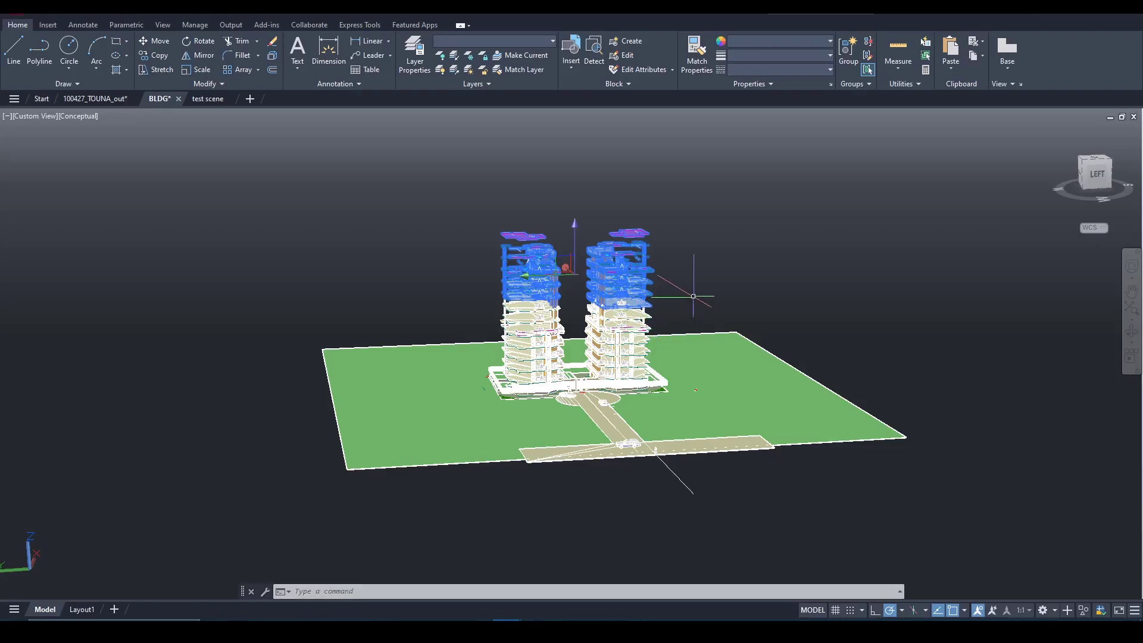
key(Escape)
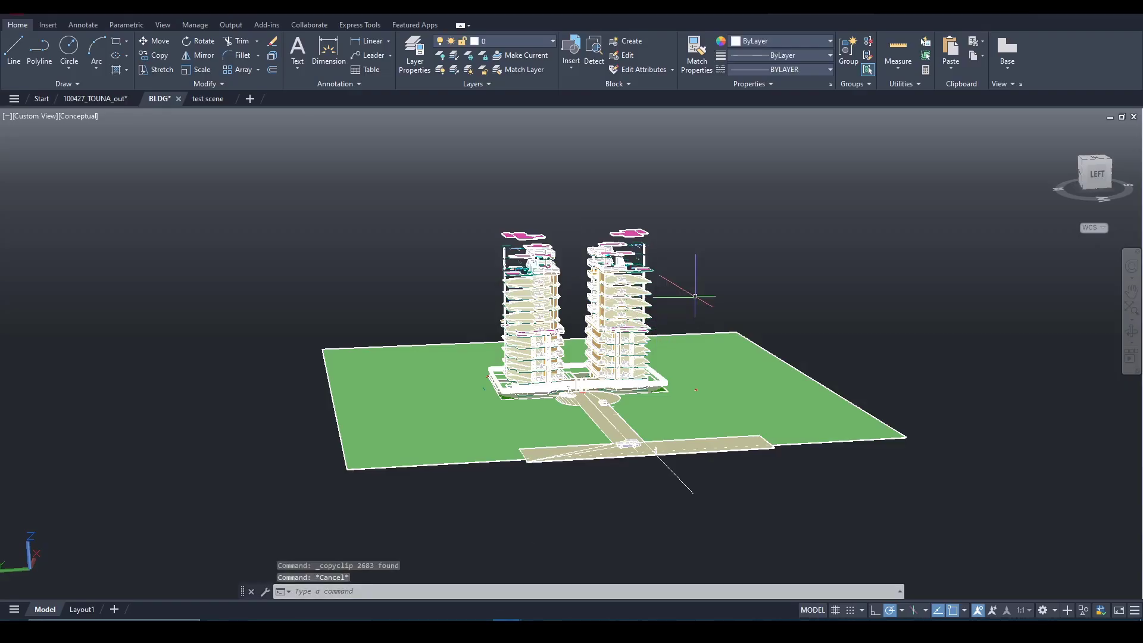
click(695, 296)
click(453, 211)
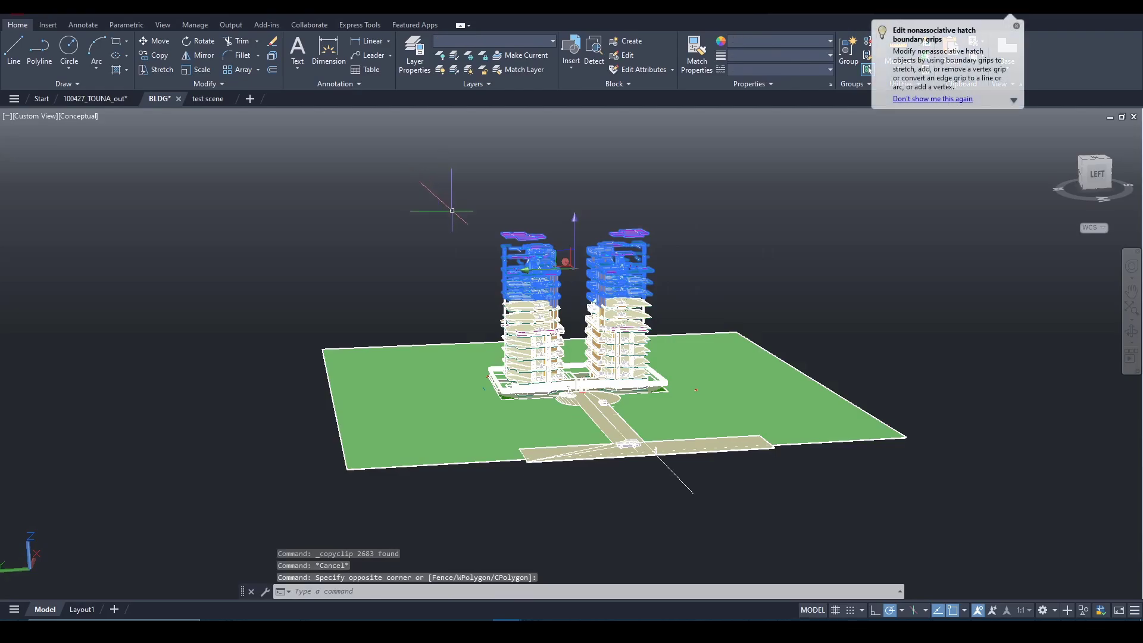
key(ctrl+c)
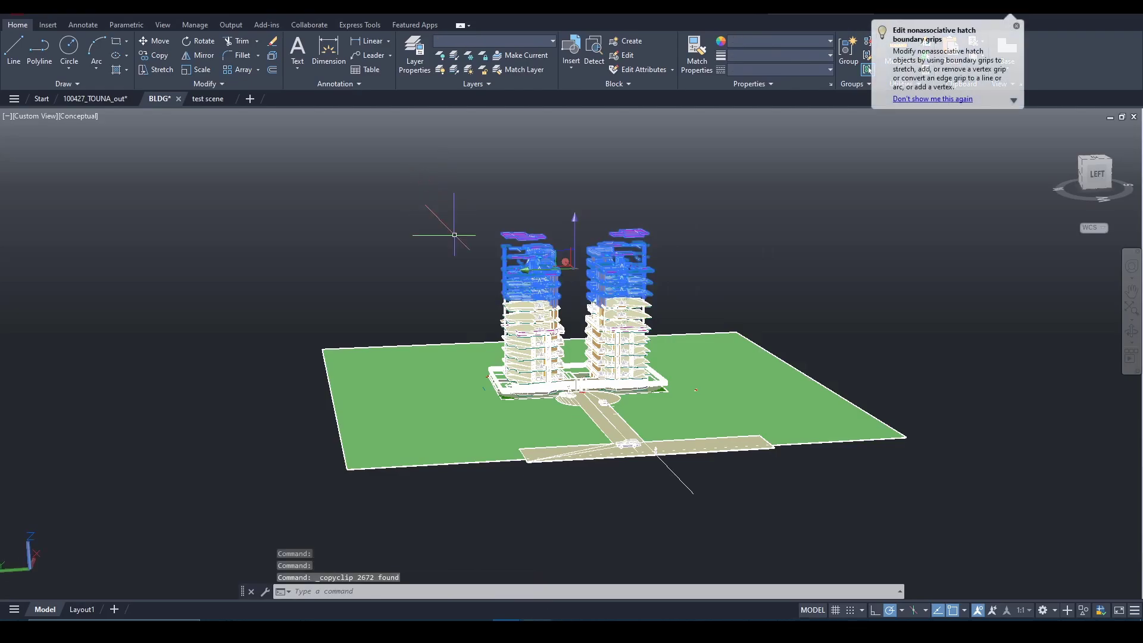
- Paste the tower floors into 3ds Max, adding layers like BATH, DOOR and STAIR
click(535, 630)
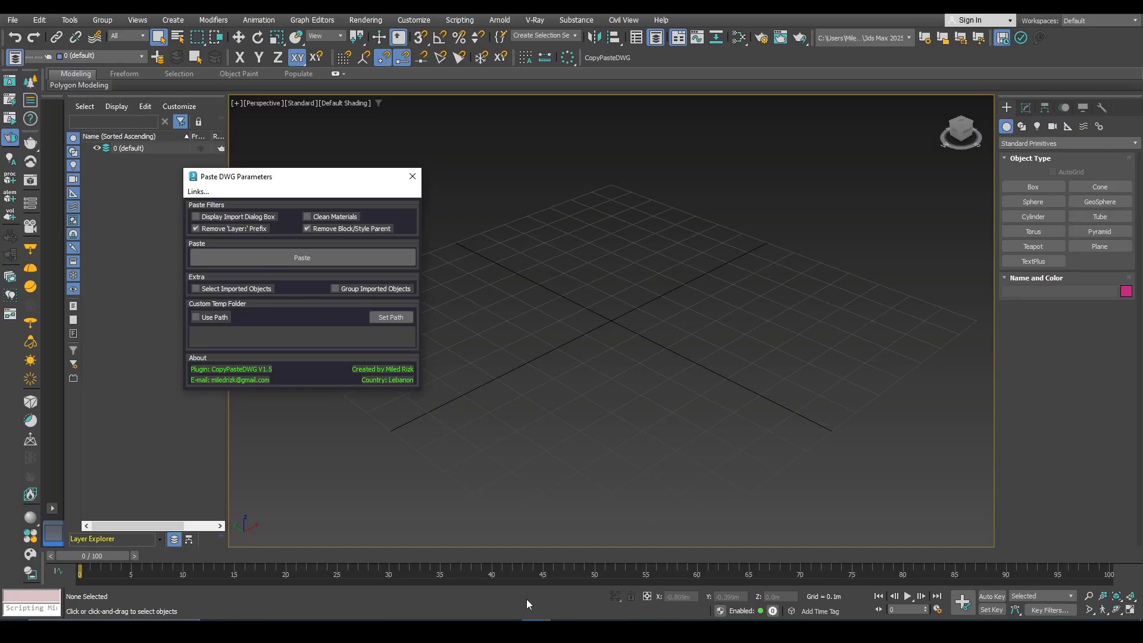
click(286, 260)
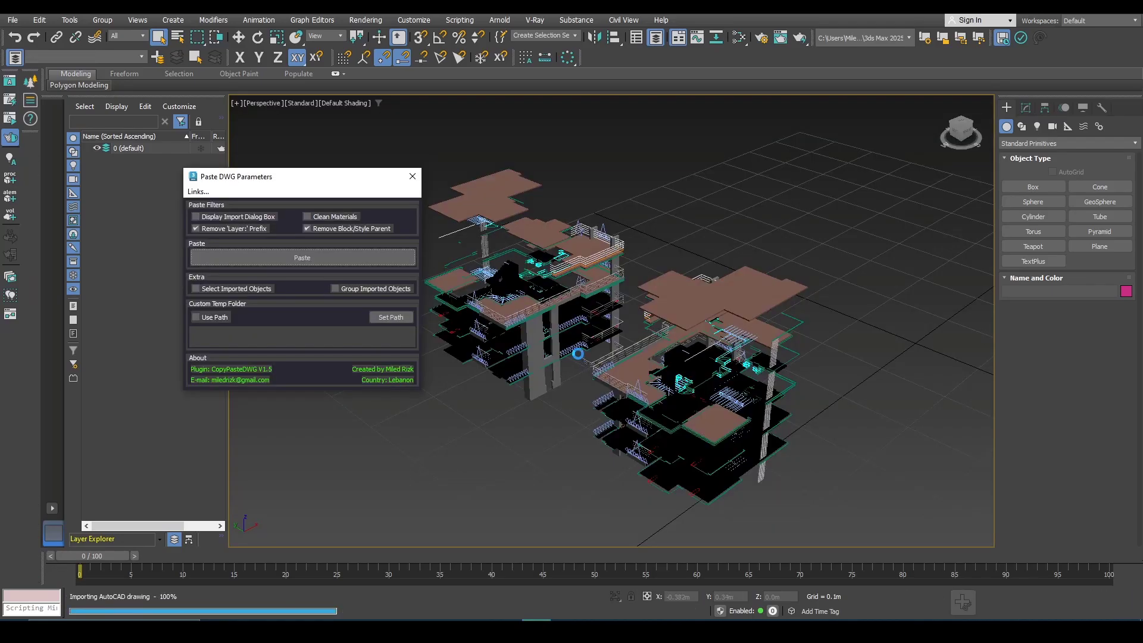
scroll(577, 353, down, 10)
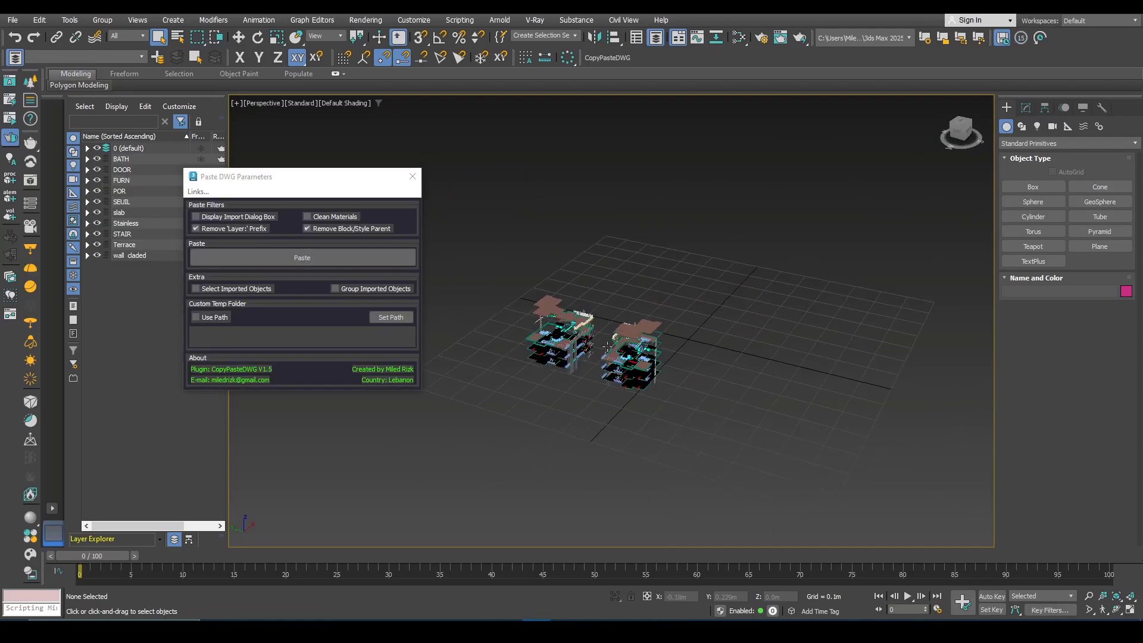
alt+middle_drag(607, 346, 580, 458)
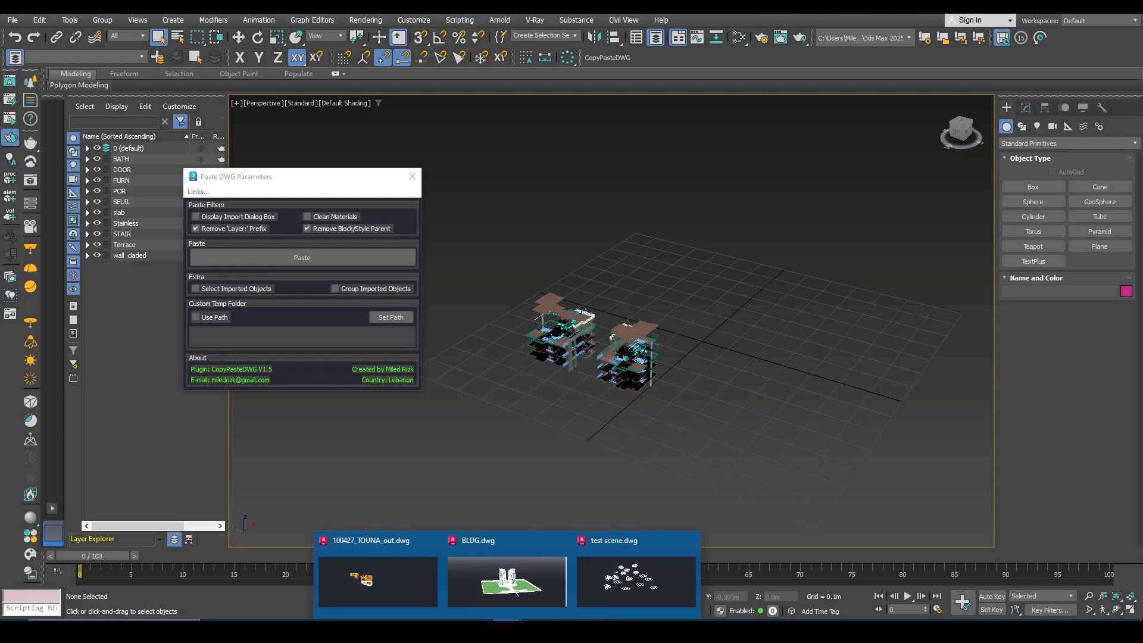
- Go to the 100427_TOUNA_out drawing and window-select the long elevation
click(502, 605)
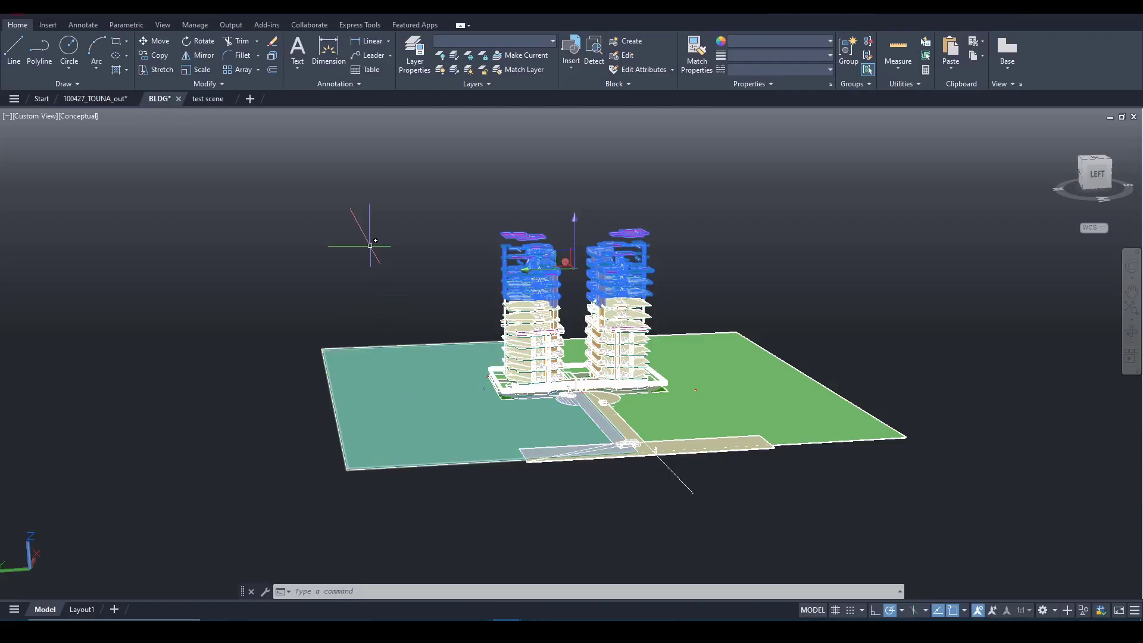
key(Escape)
key(Escape)
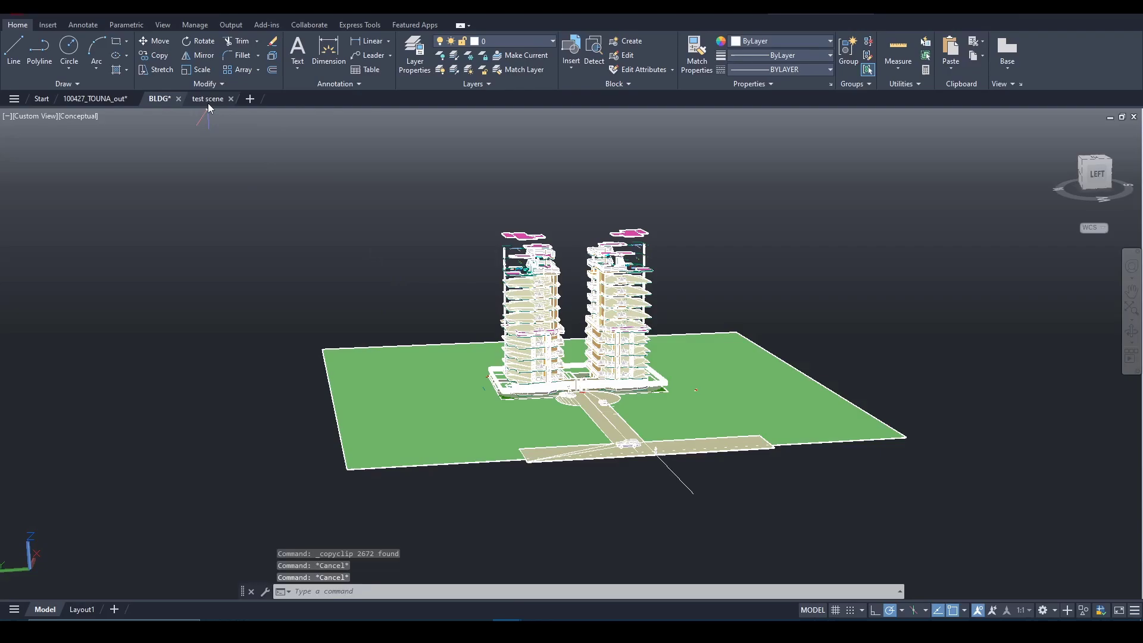
click(207, 100)
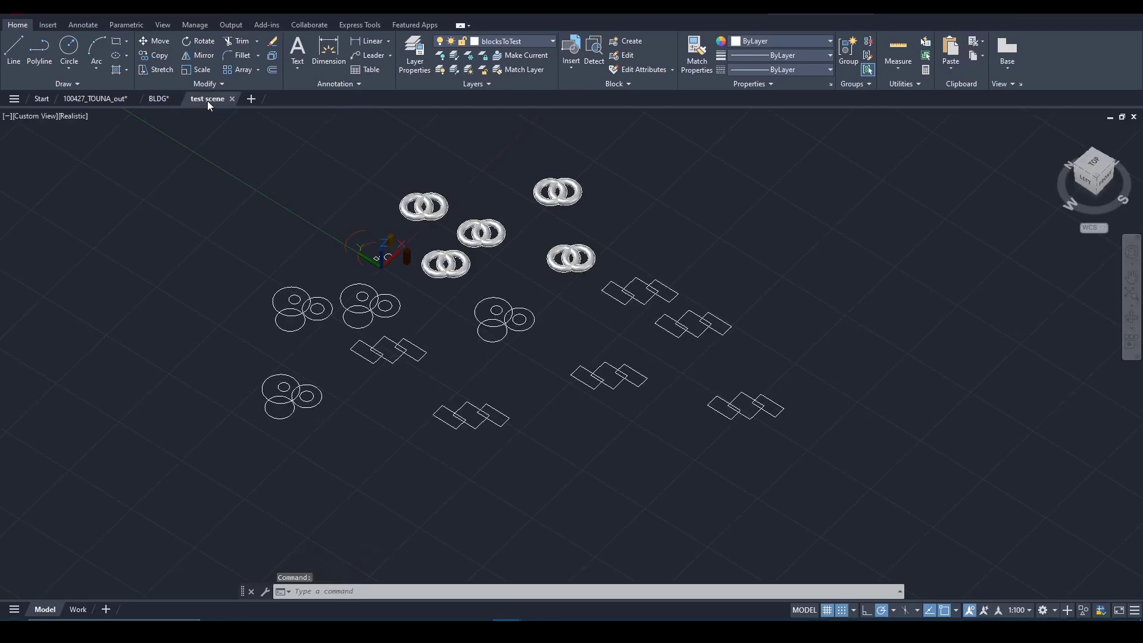
click(94, 98)
scroll(298, 256, up, 2)
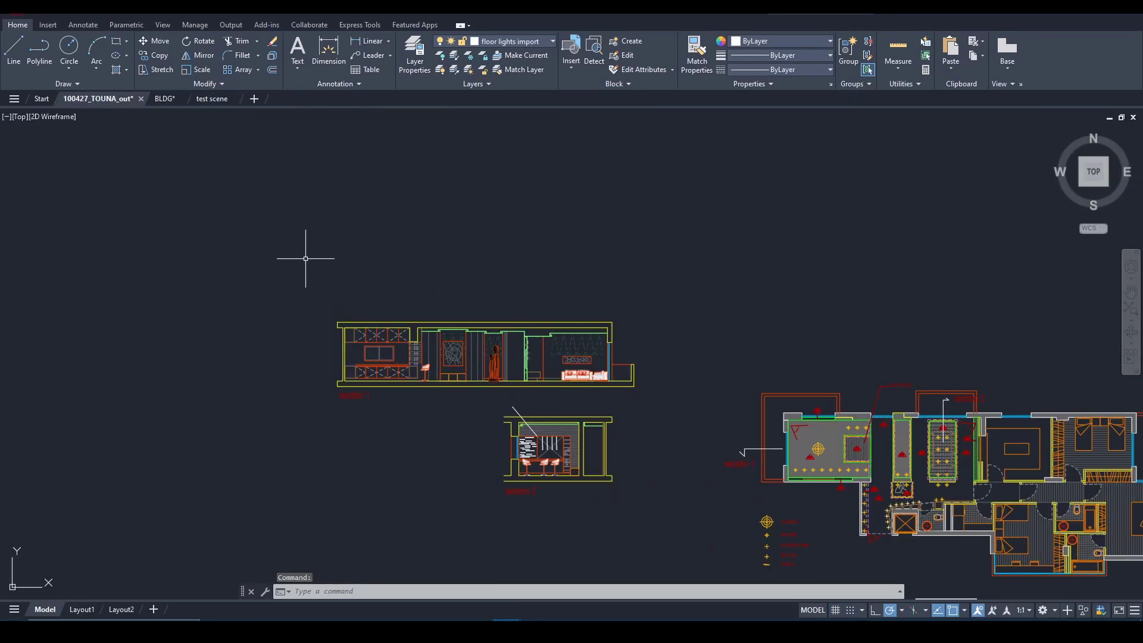
click(673, 400)
click(387, 293)
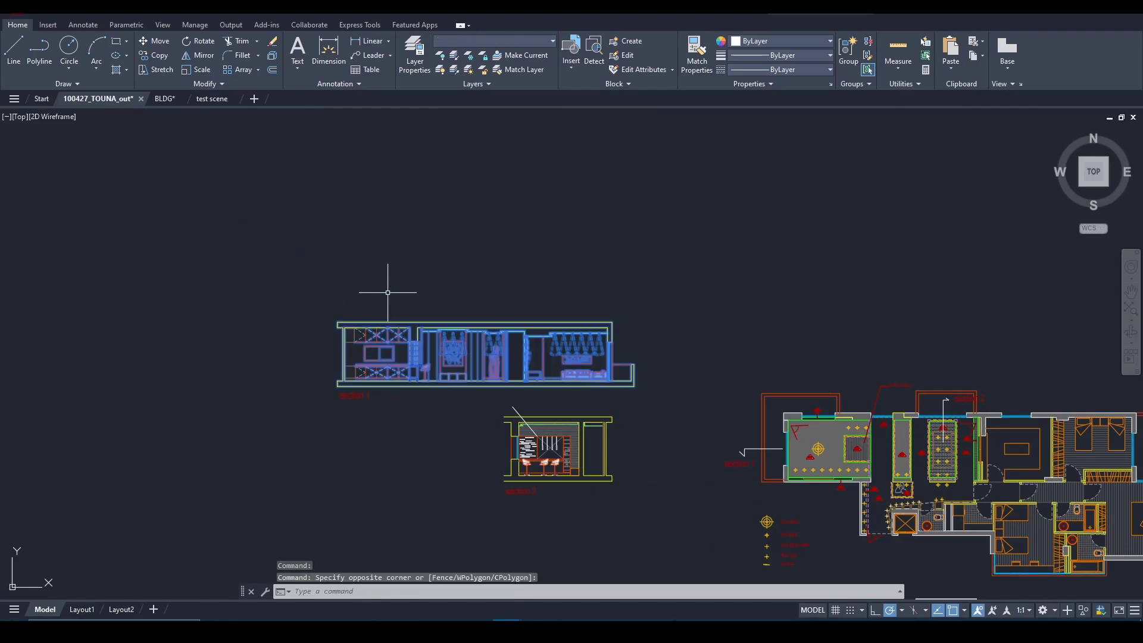
- Copy the elevation and paste it into the 3ds Max scene
key(ctrl+c)
click(536, 630)
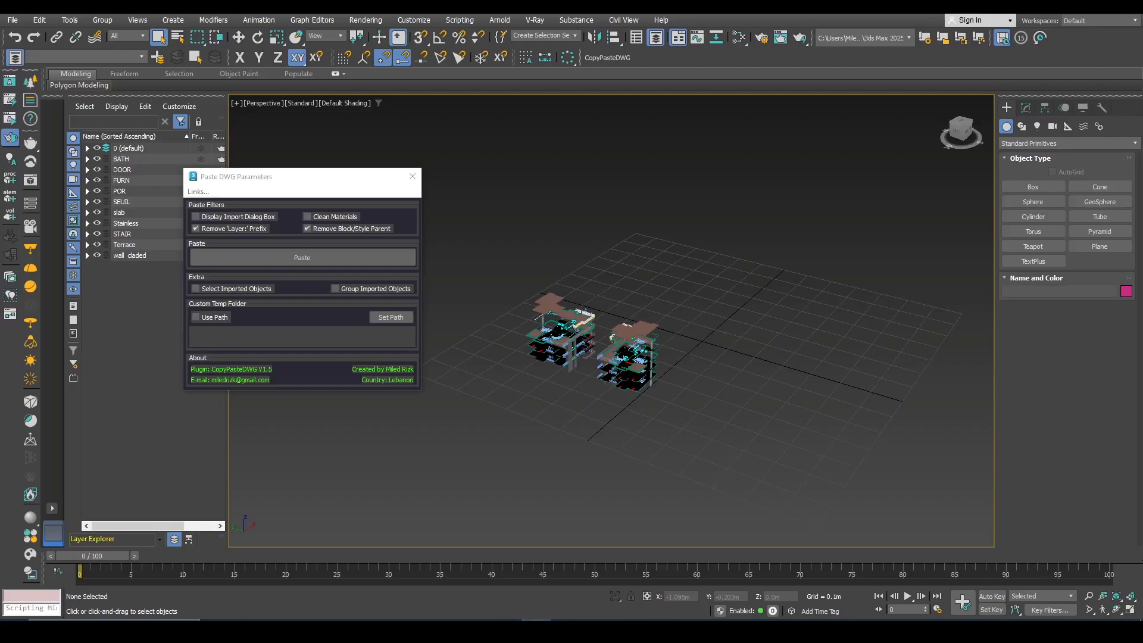
click(269, 261)
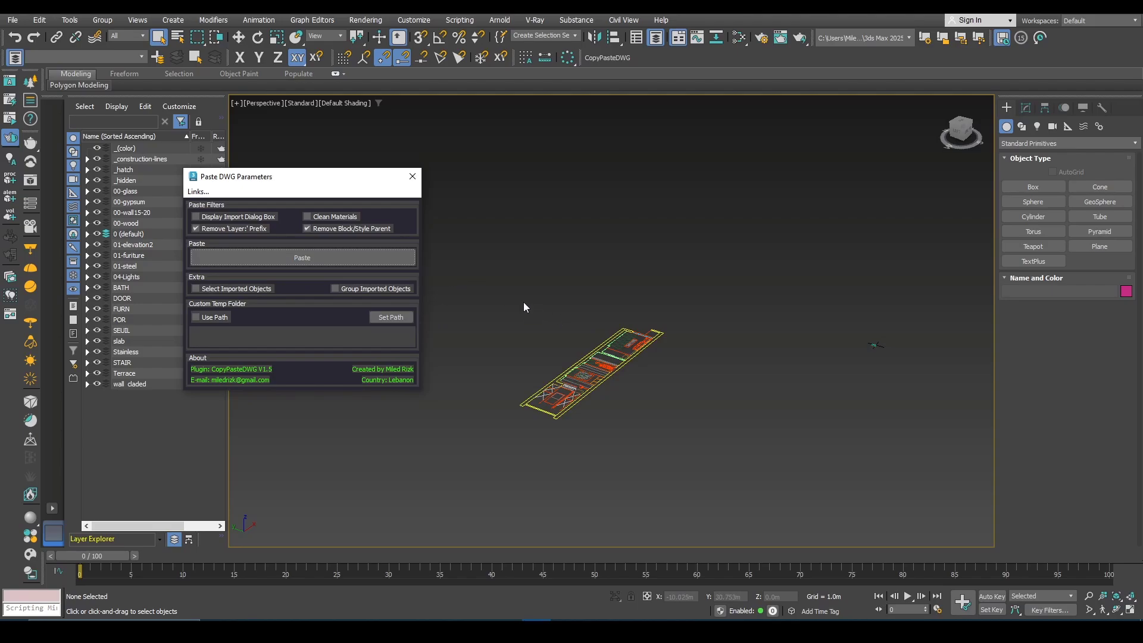
- In AutoCAD's test scene, copy one ring pair and four rectangle groups
mouse_move(506, 622)
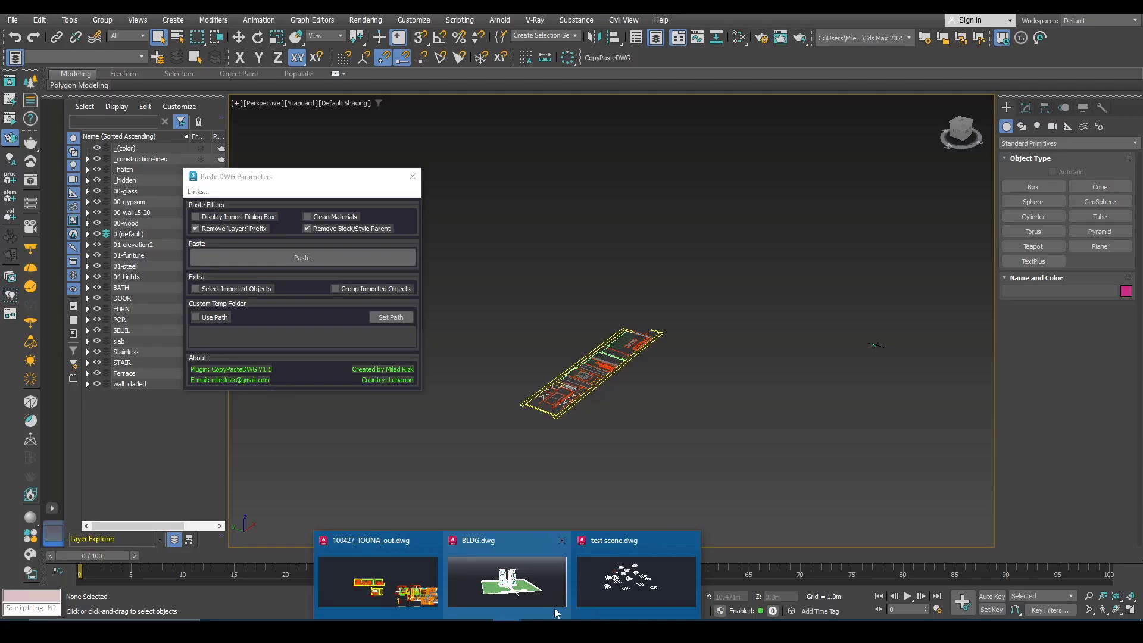
click(529, 606)
key(ctrl+Tab)
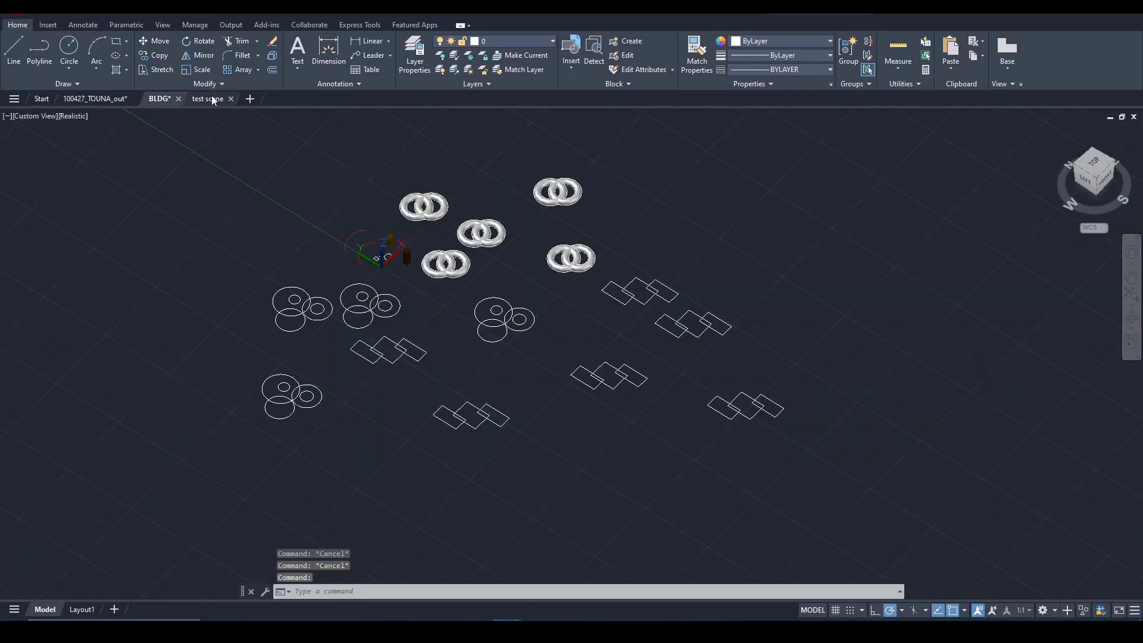
click(211, 98)
click(860, 511)
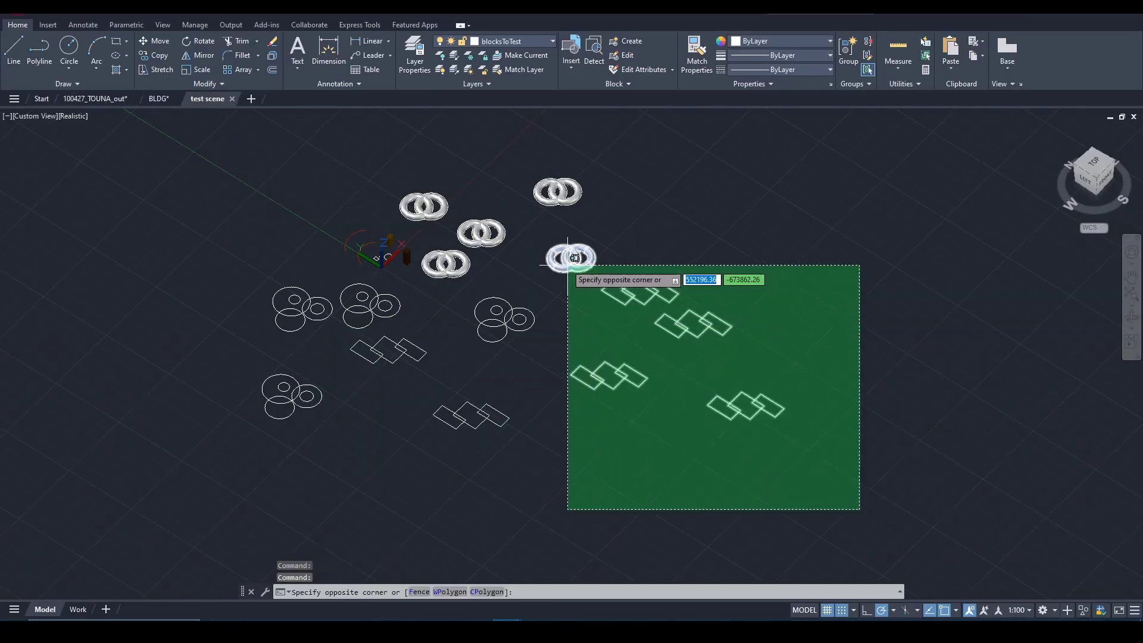
click(537, 229)
key(ctrl+c)
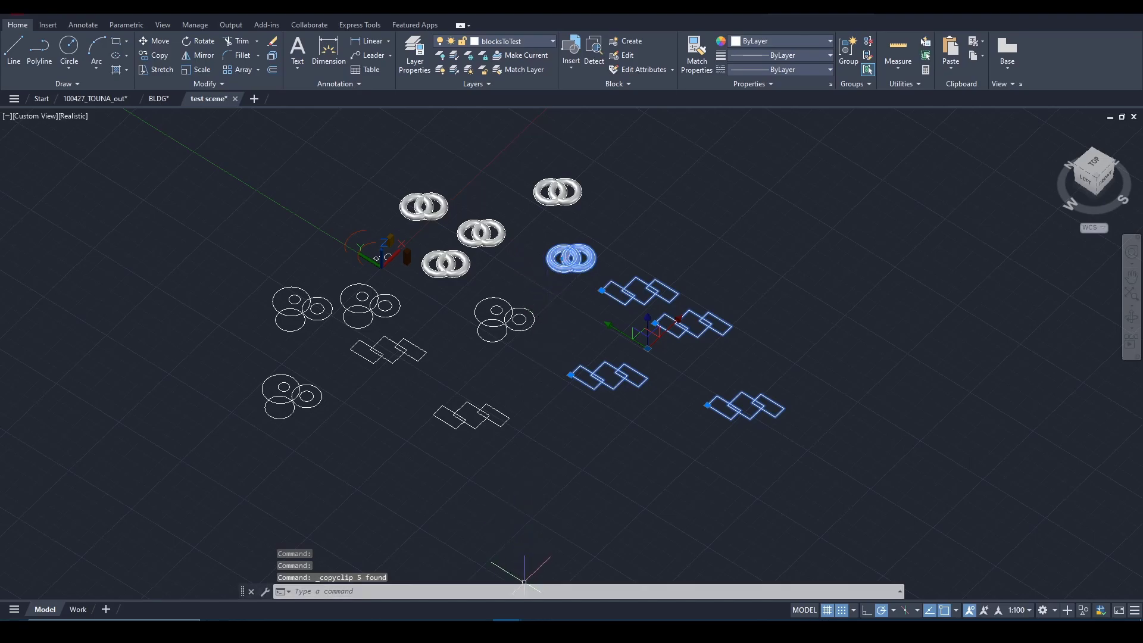
click(515, 625)
- Paste the rings and rectangles onto a new blocksToTest layer and zoom to inspect them
click(302, 258)
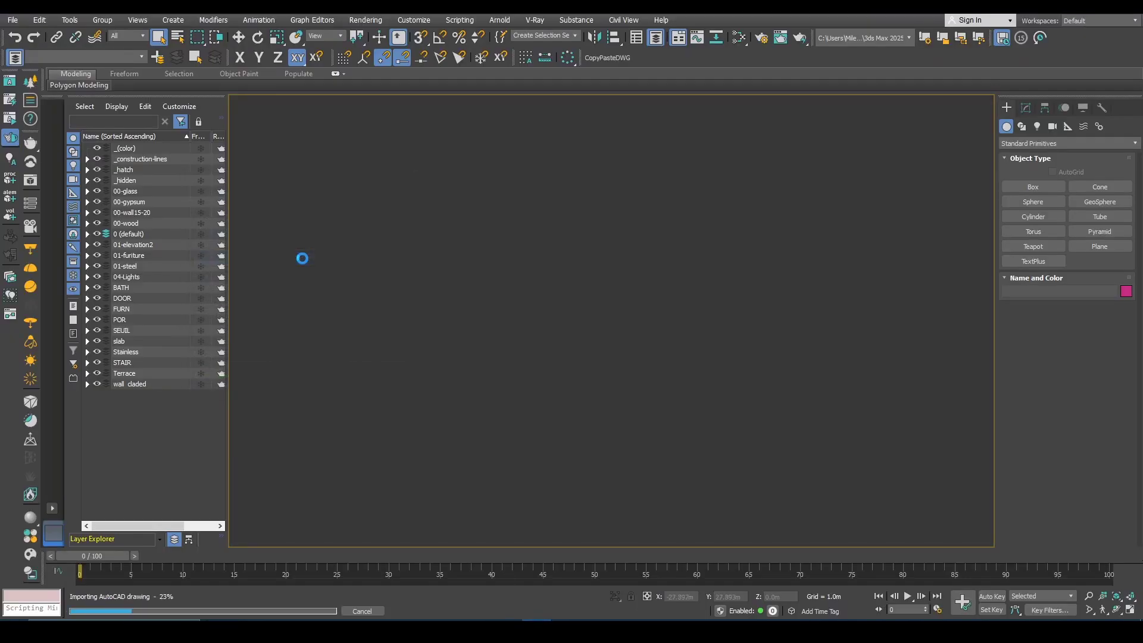
scroll(633, 393, down, 6)
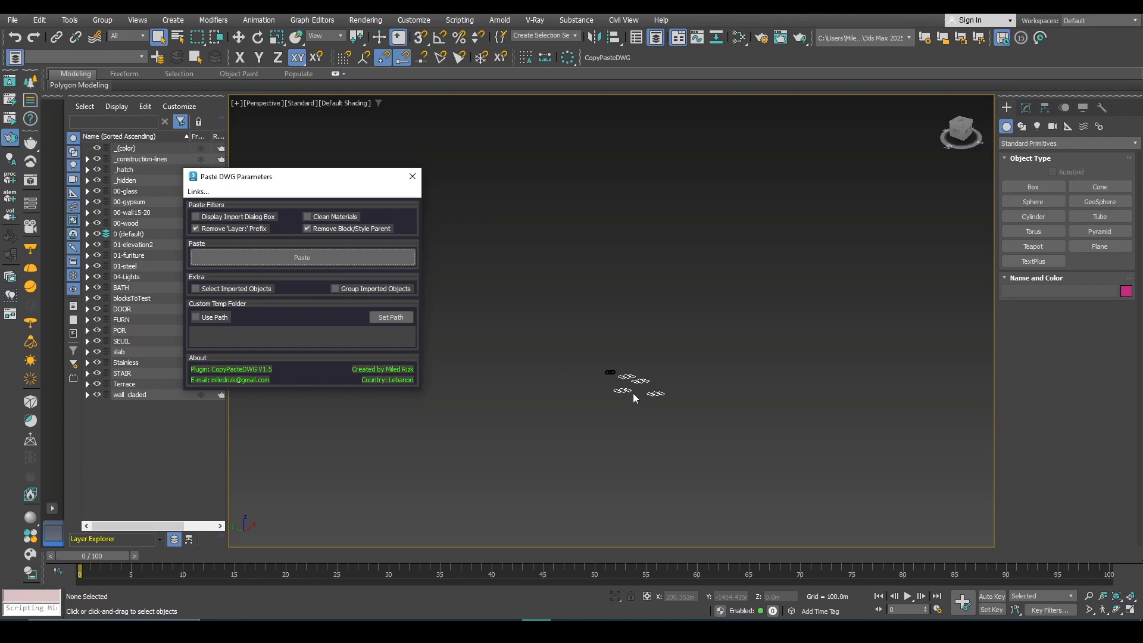
scroll(634, 393, up, 3)
scroll(531, 335, down, 4)
scroll(530, 335, up, 5)
scroll(703, 347, down, 4)
scroll(667, 341, up, 4)
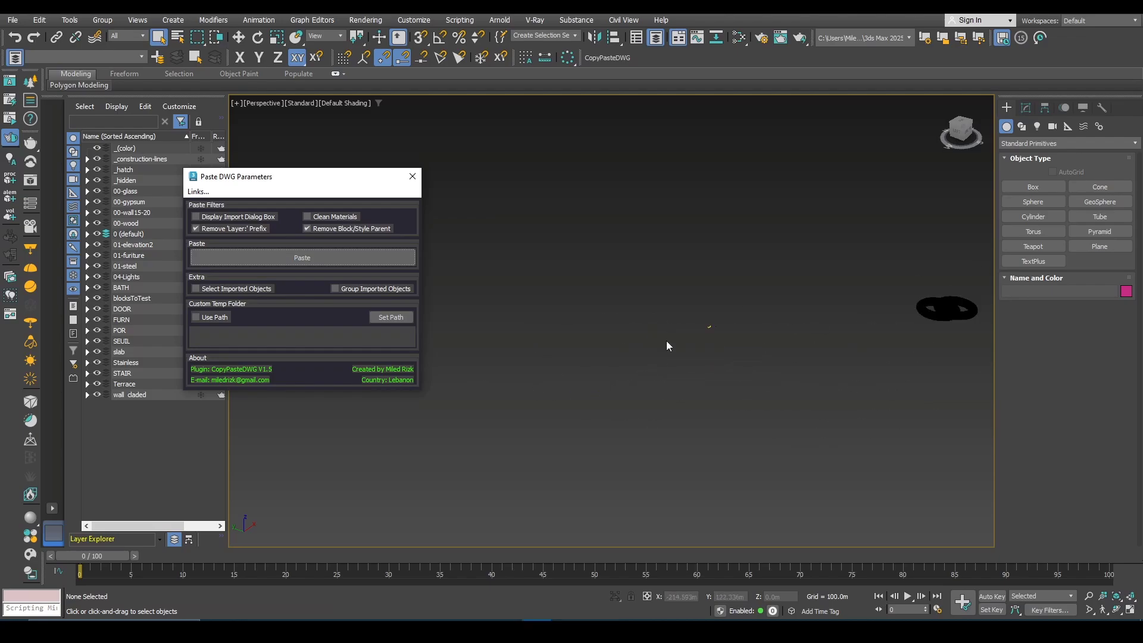
scroll(721, 323, up, 3)
scroll(505, 350, down, 5)
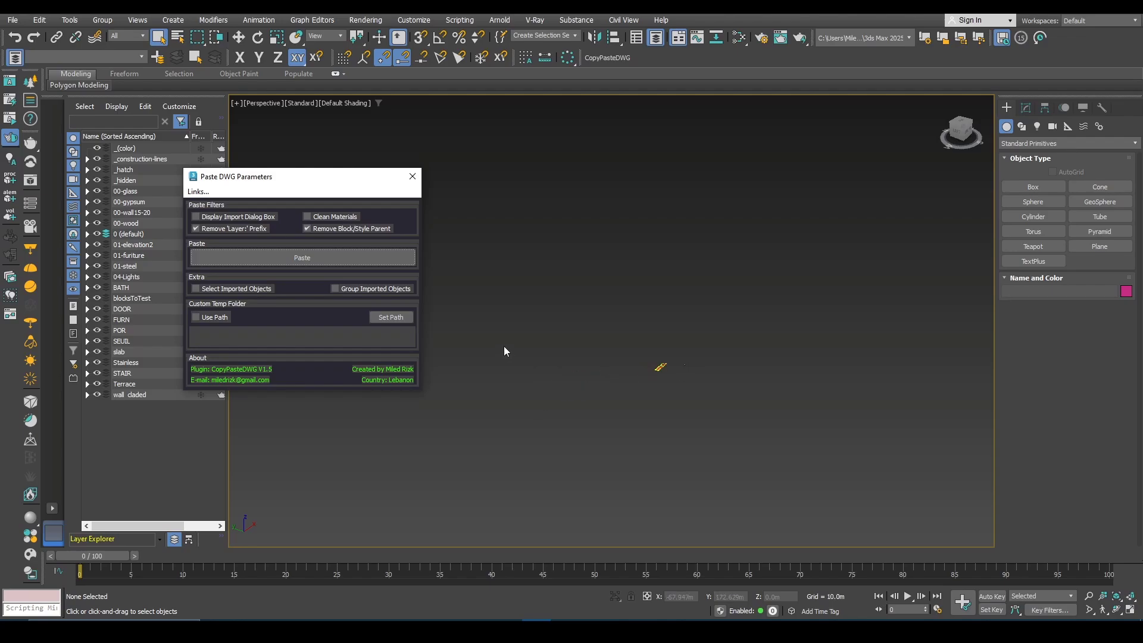
scroll(512, 416, down, 2)
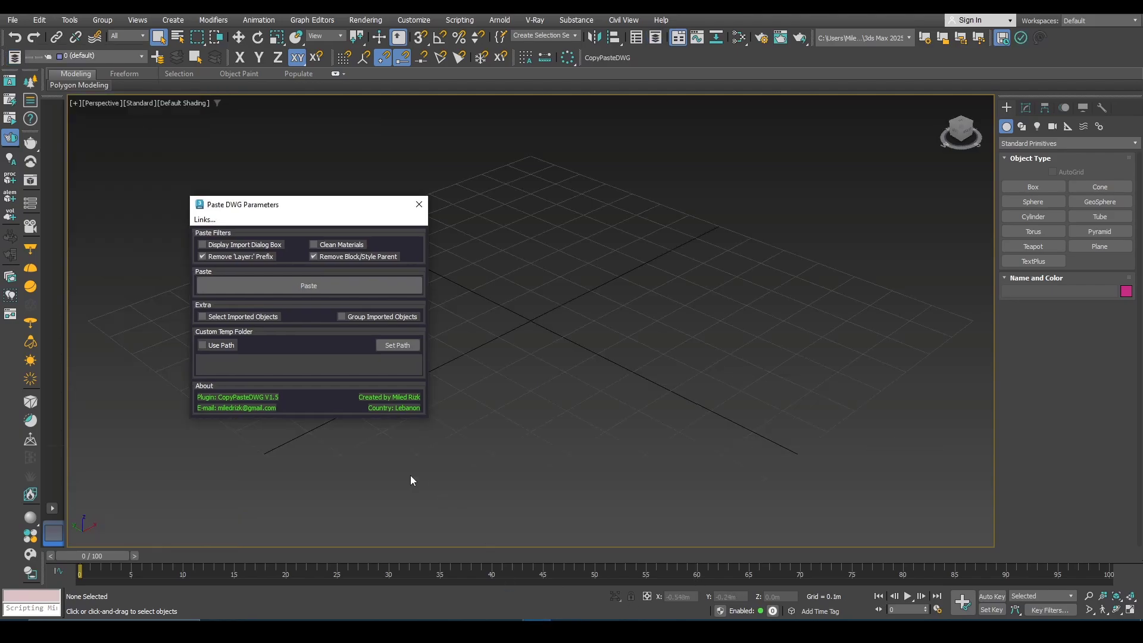
- Move the Paste DWG Parameters dialog slightly to the left
drag(301, 215, 241, 203)
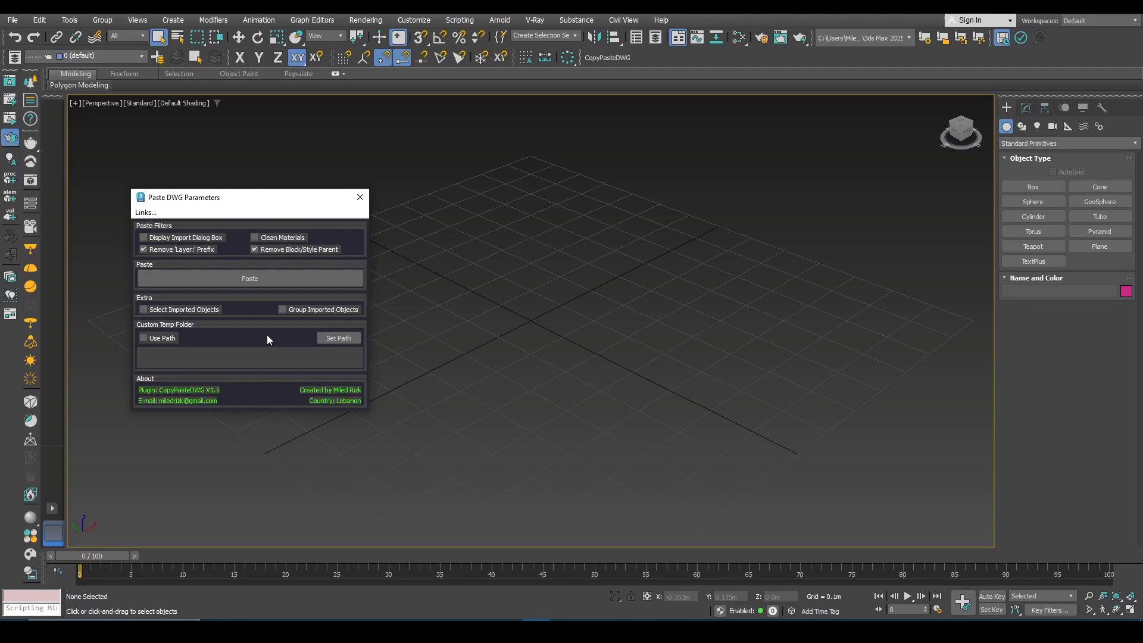
- In AutoCAD Options, expand Temporary Drawing File Location on the Files tab to see its Temp path
mouse_move(505, 631)
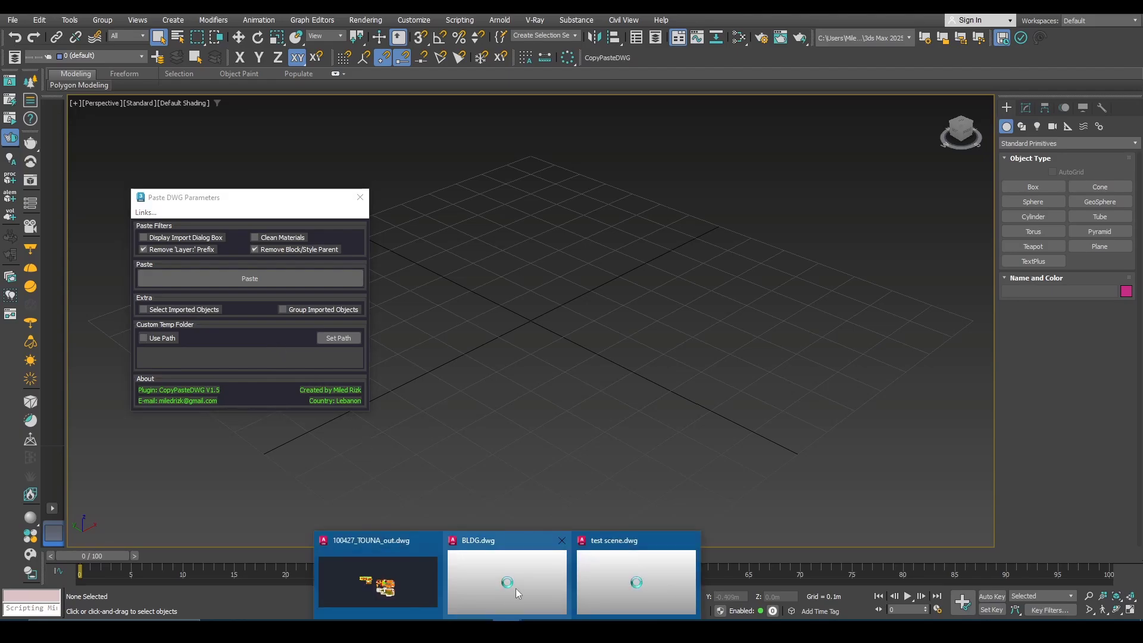
click(517, 586)
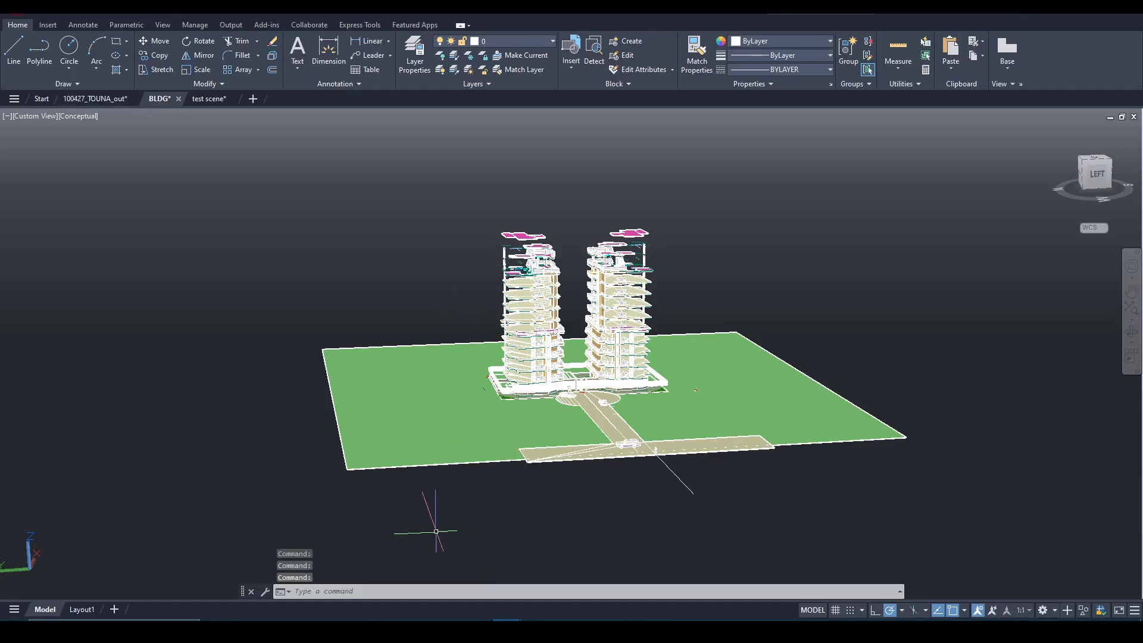
right_click(373, 591)
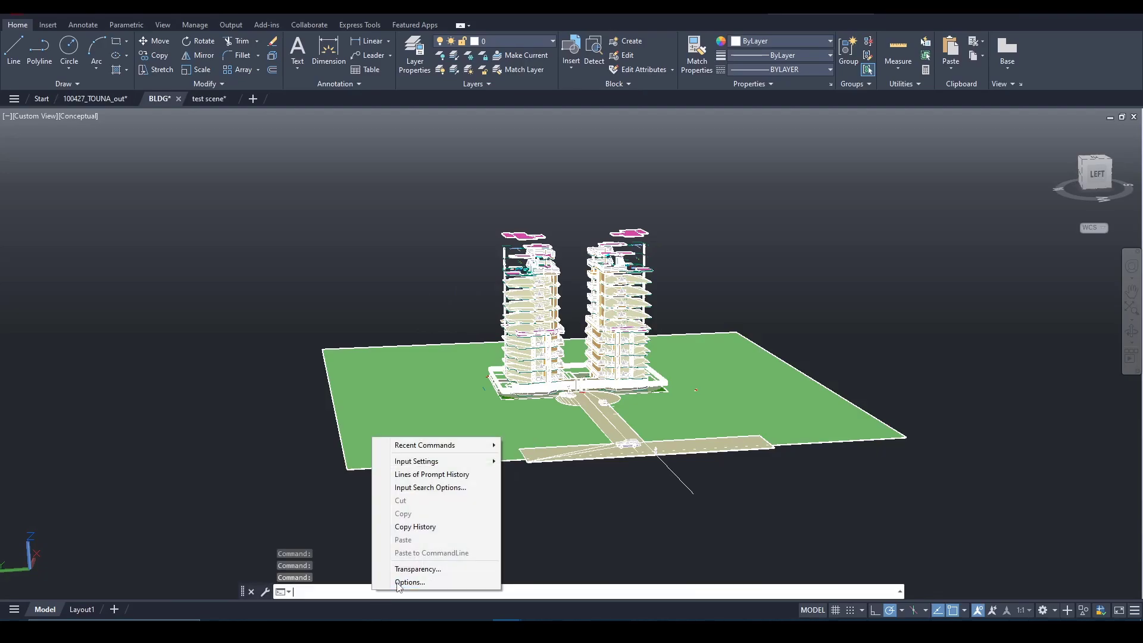
click(398, 583)
click(87, 176)
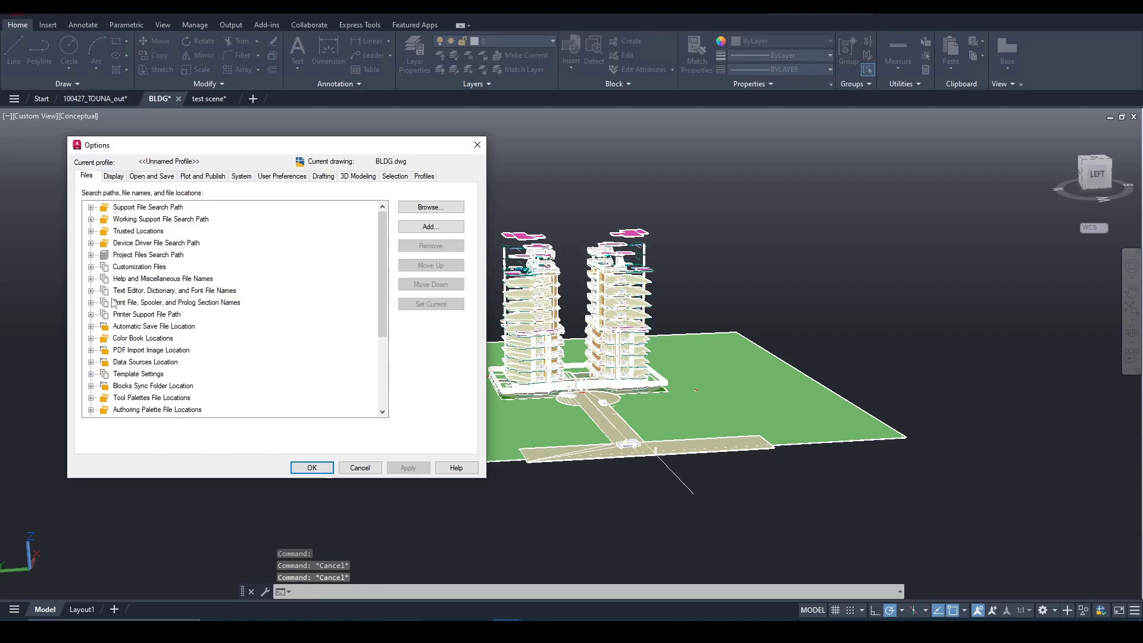
scroll(143, 399, down, 3)
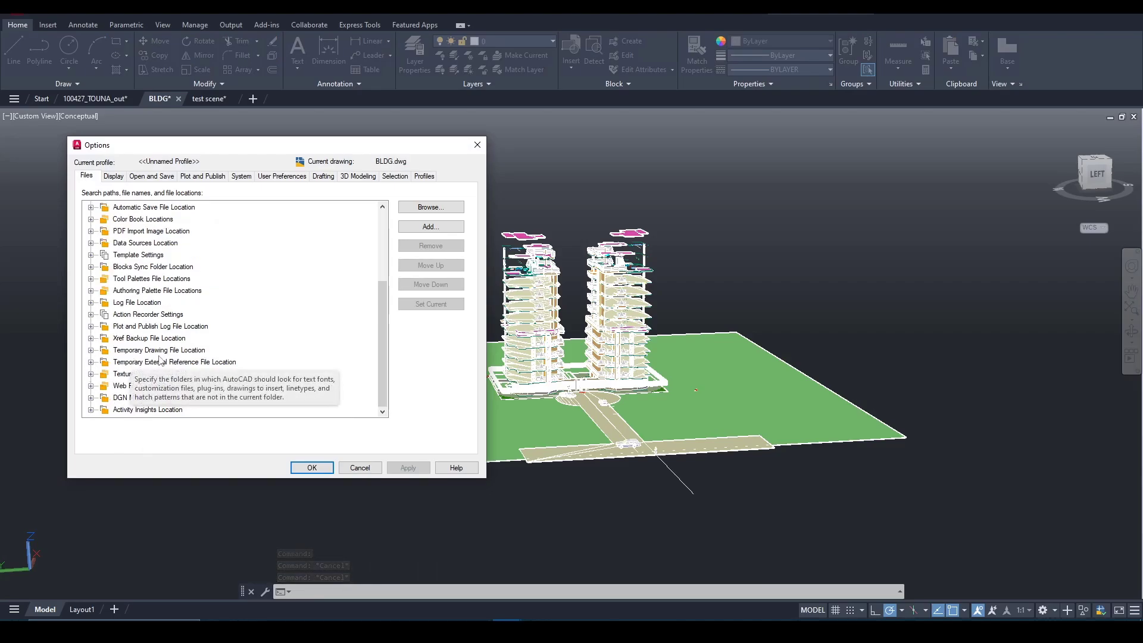
click(91, 350)
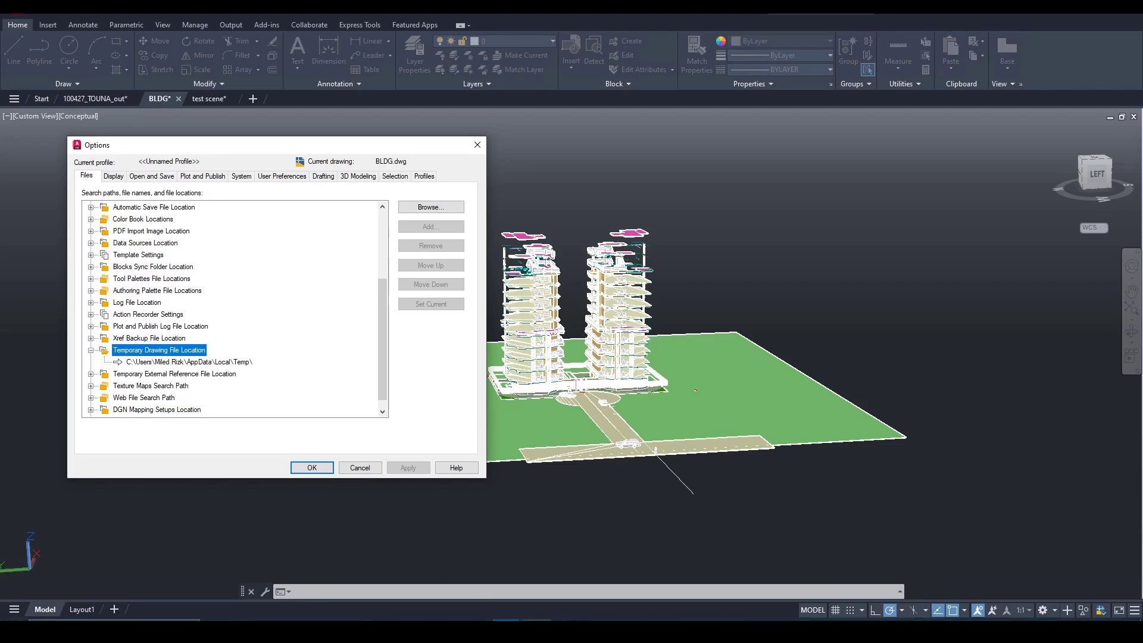
key(alt+Tab)
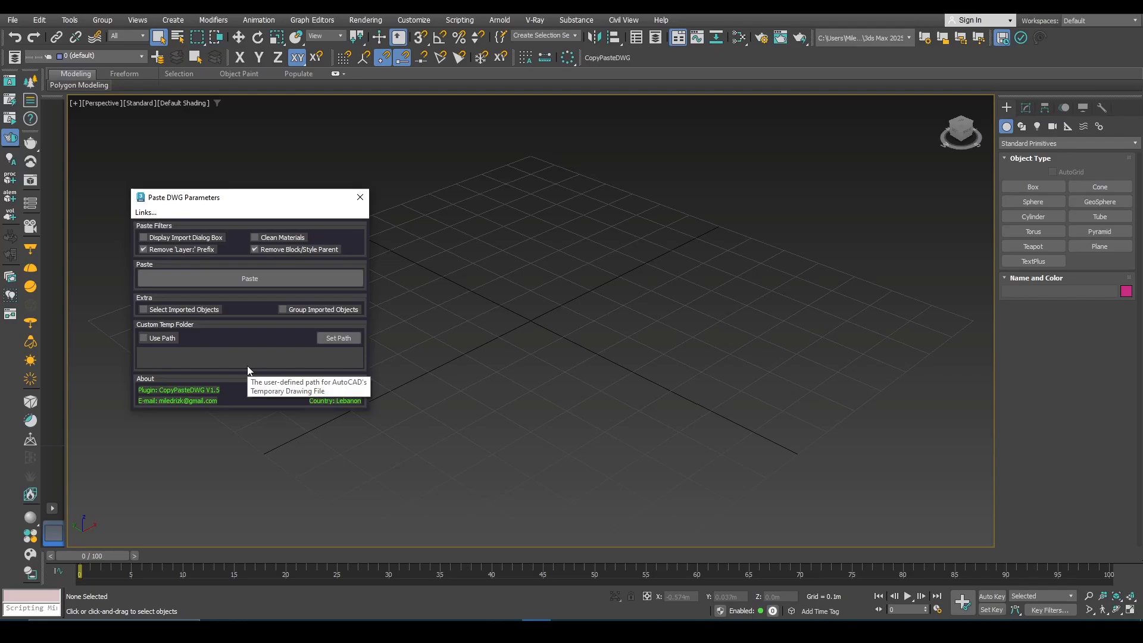
- Open Browse for Folder from the current Temporary Drawing File Location path
mouse_move(506, 620)
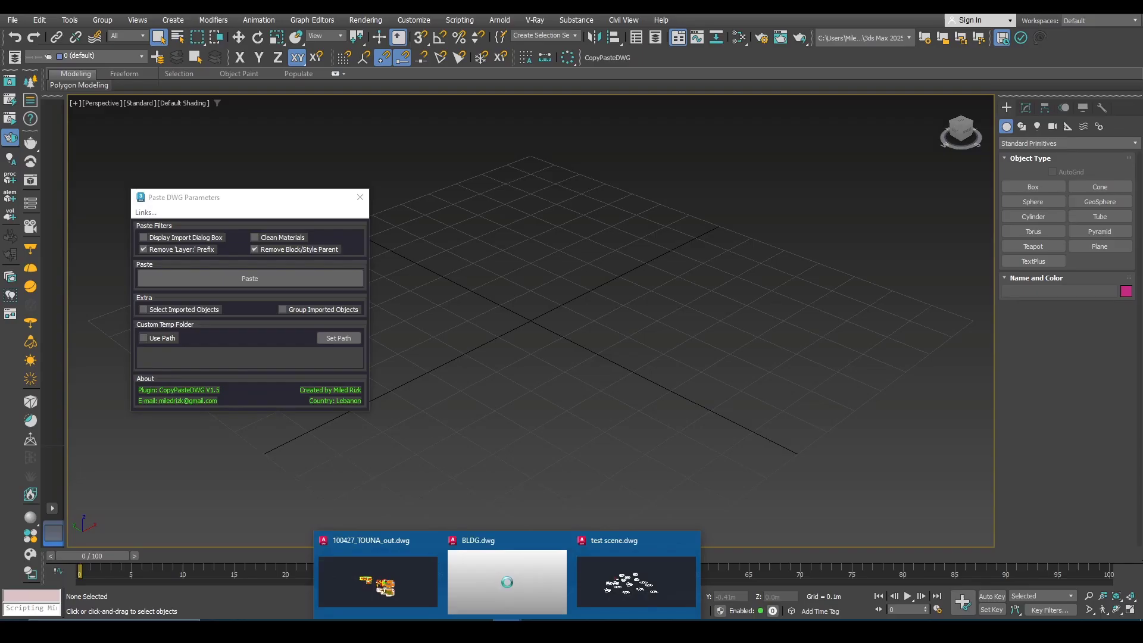
click(506, 580)
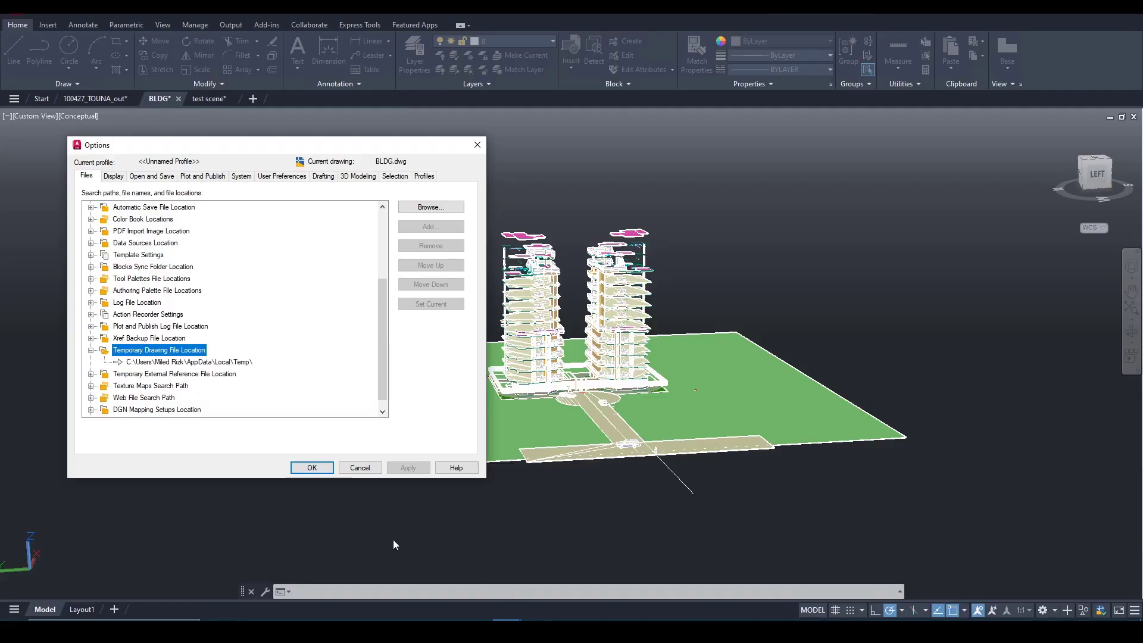
click(188, 363)
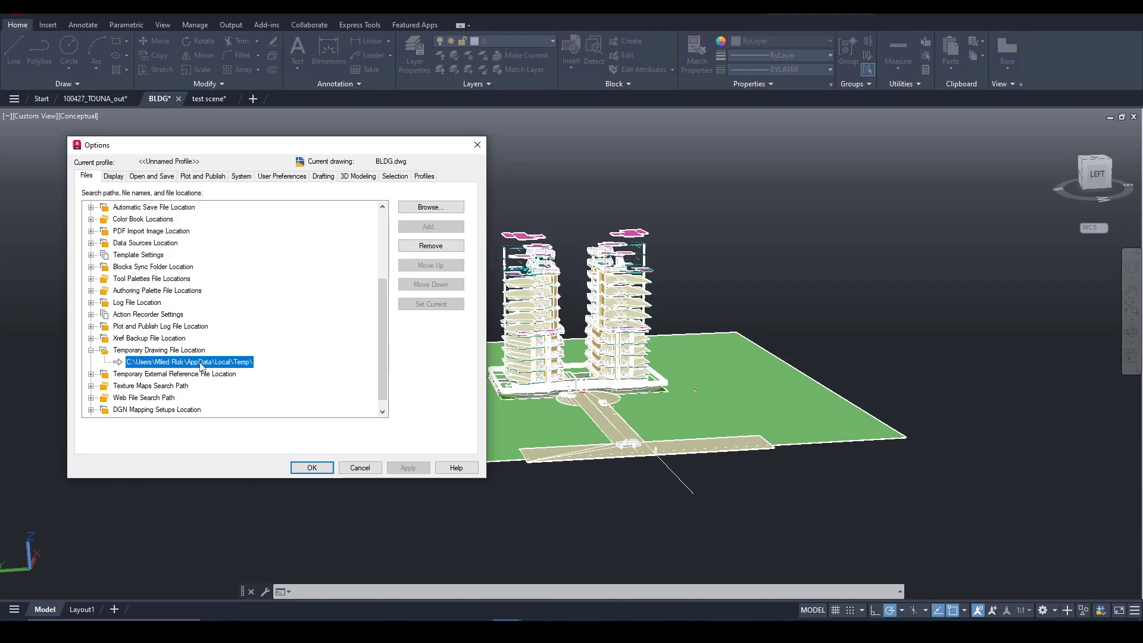
double_click(200, 363)
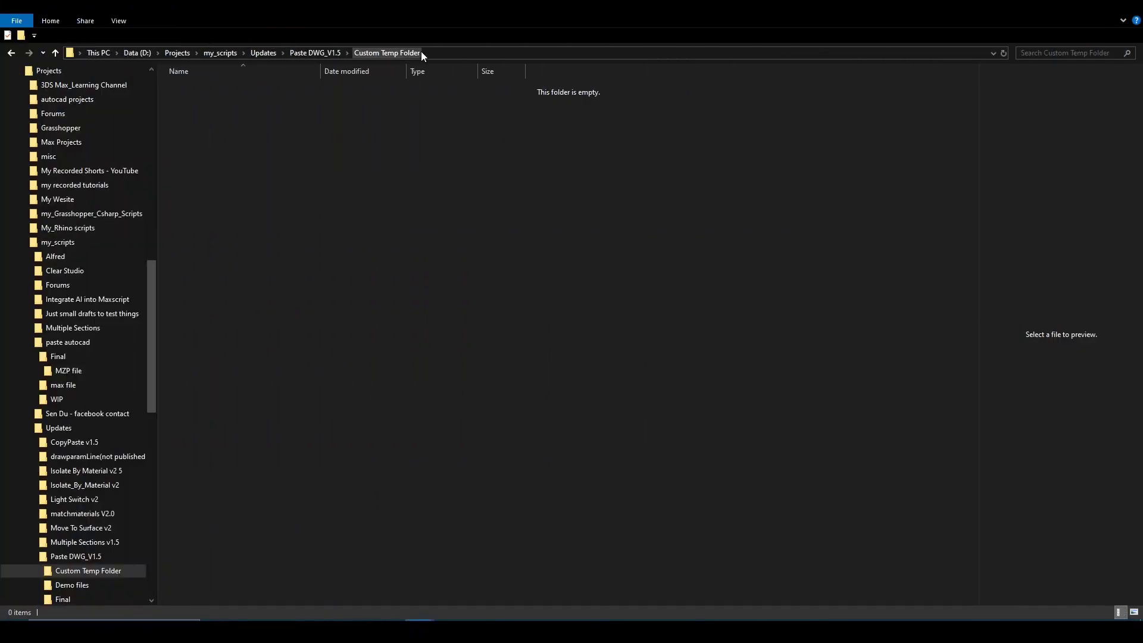
- Copy the Custom Temp Folder path from File Explorer's address bar
click(434, 52)
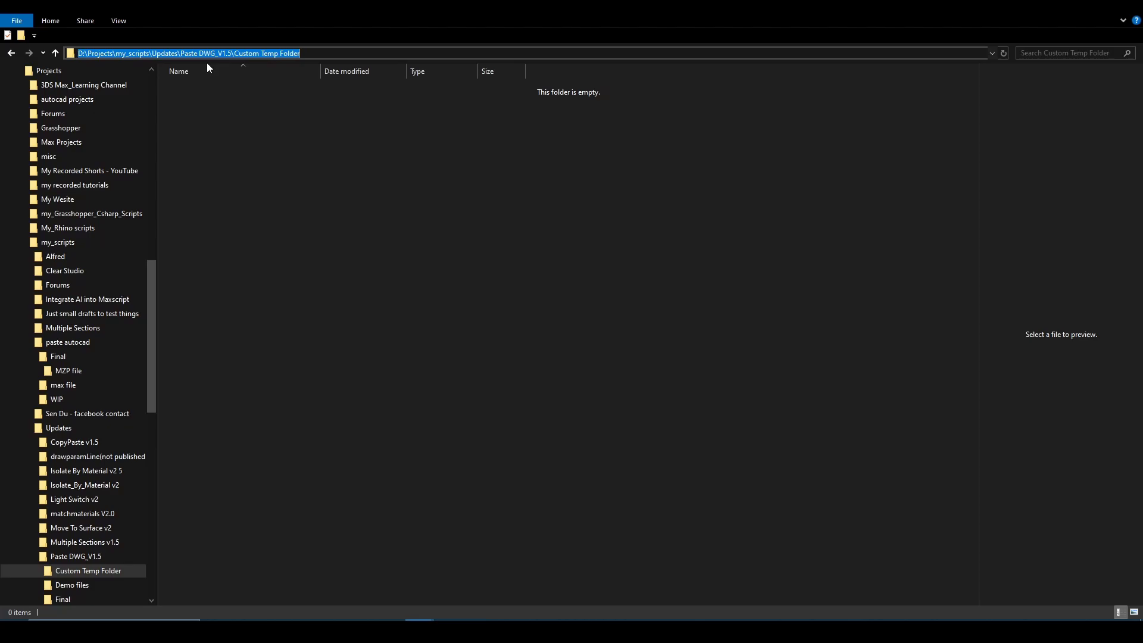
right_click(201, 55)
click(230, 94)
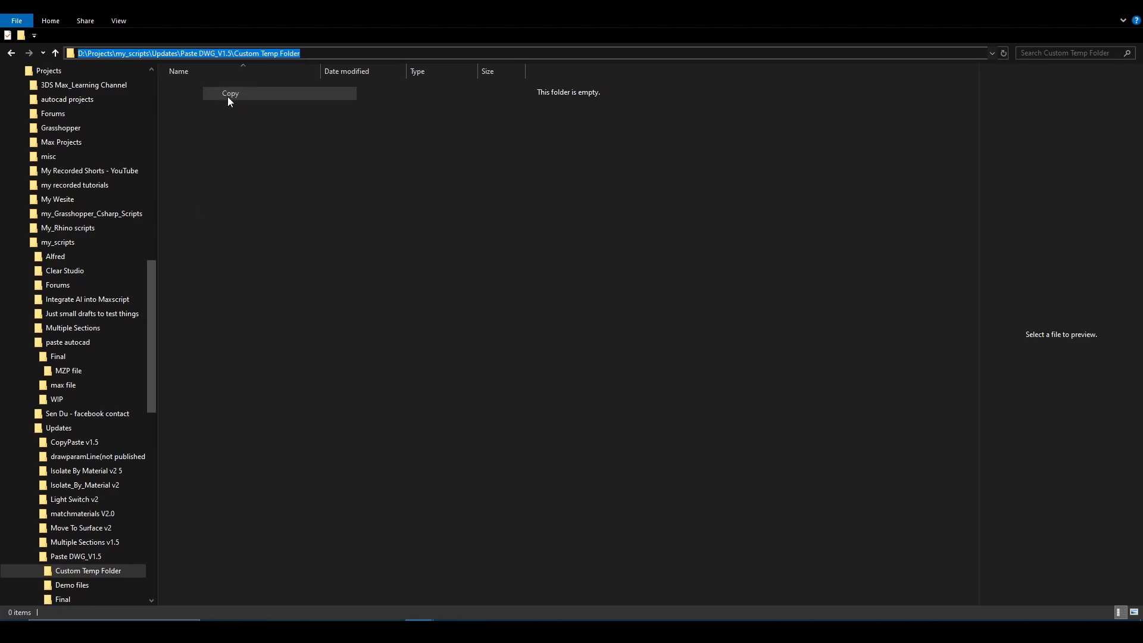
- Set the Temporary Drawing File Location to Custom Temp Folder, then apply and close Options
click(507, 586)
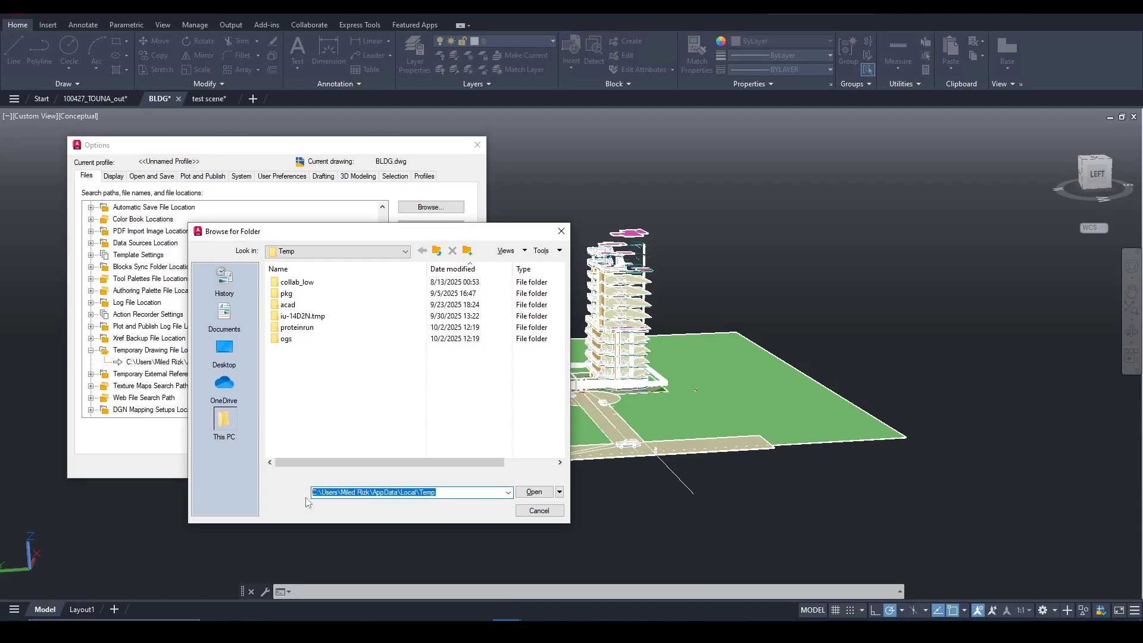
key(ctrl+v)
click(521, 495)
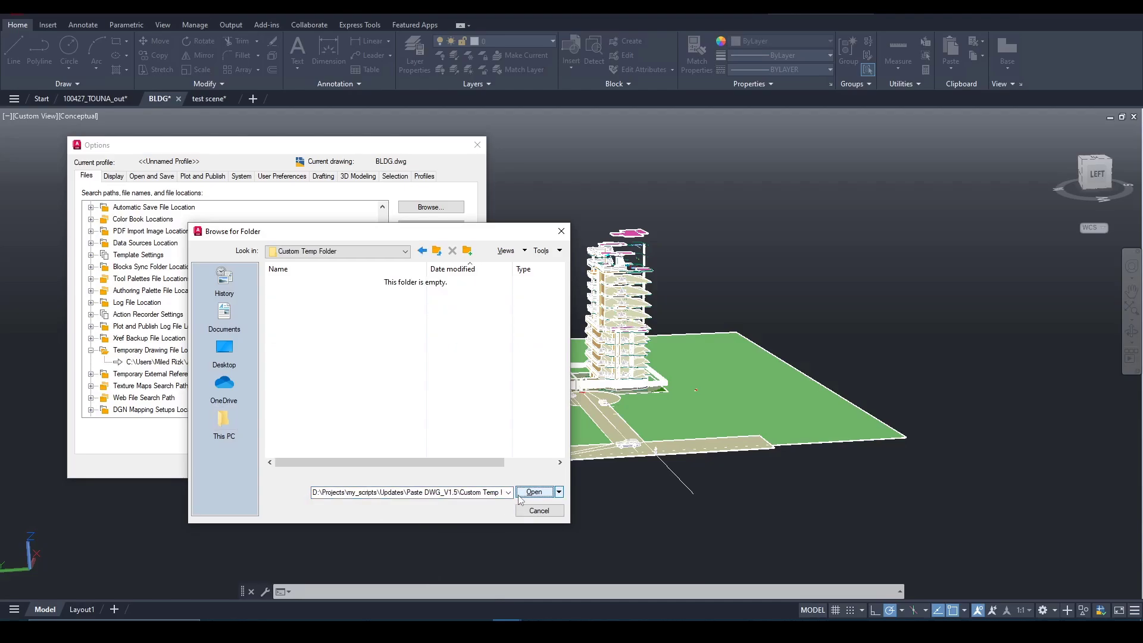
click(532, 491)
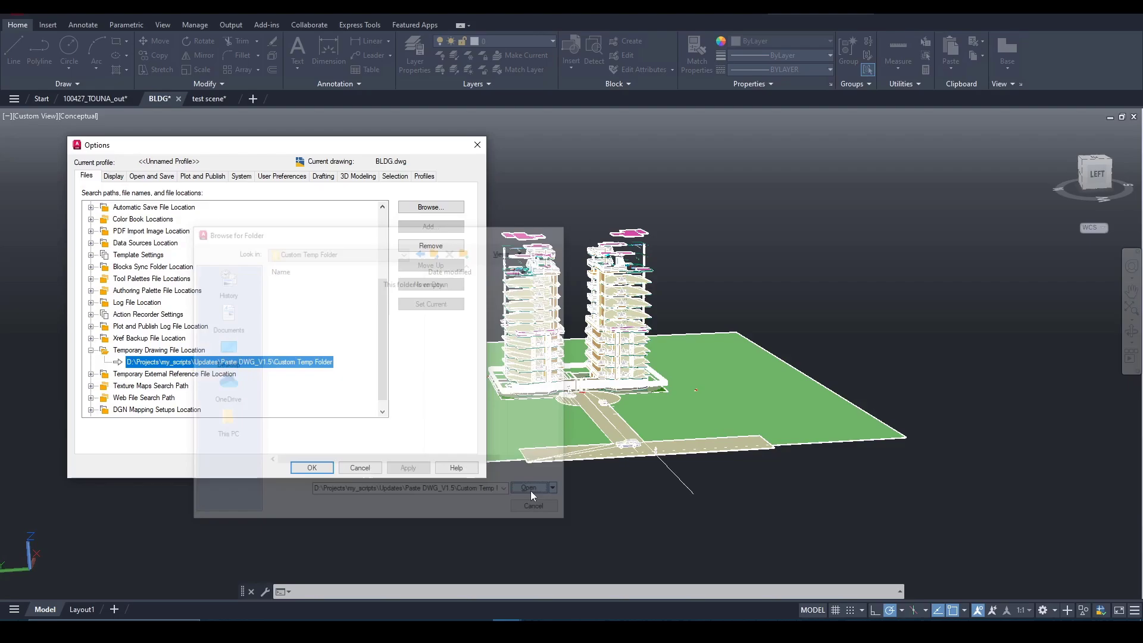
click(398, 473)
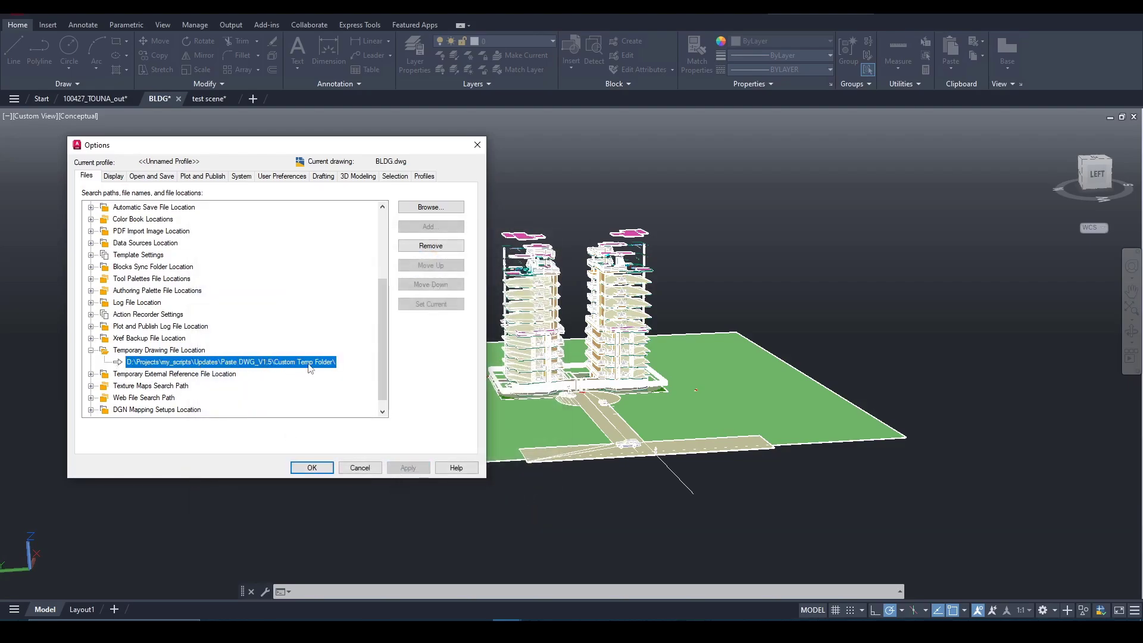
click(311, 467)
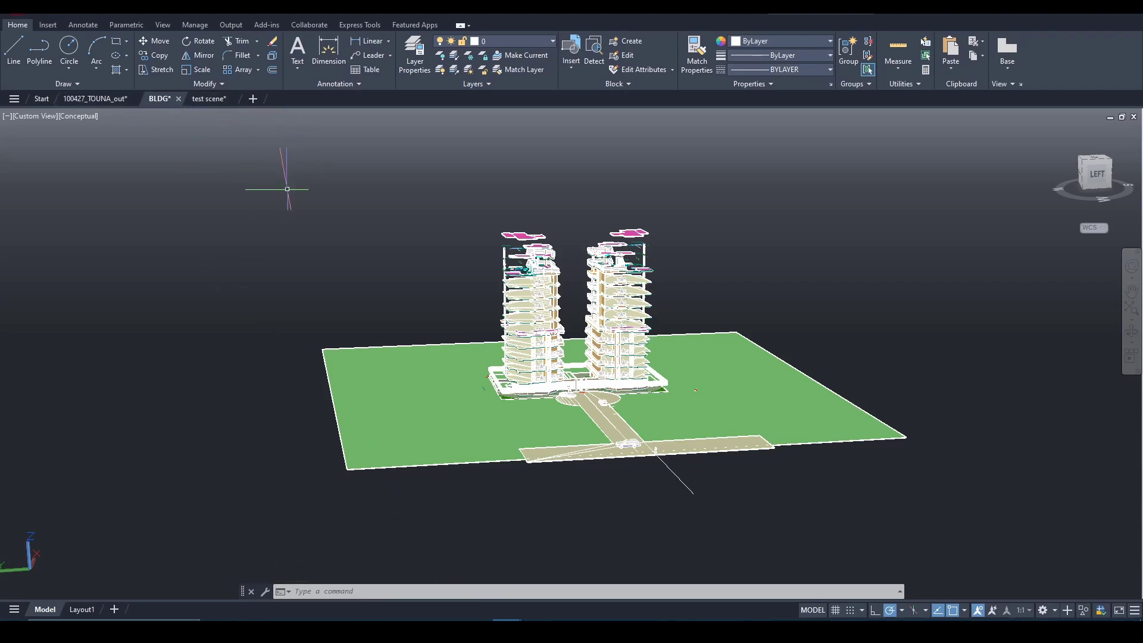
- Set the Paste DWG custom temp path to Custom Temp Folder under Paste DWG_V1.5, with Use Path ticked
mouse_move(506, 629)
click(536, 575)
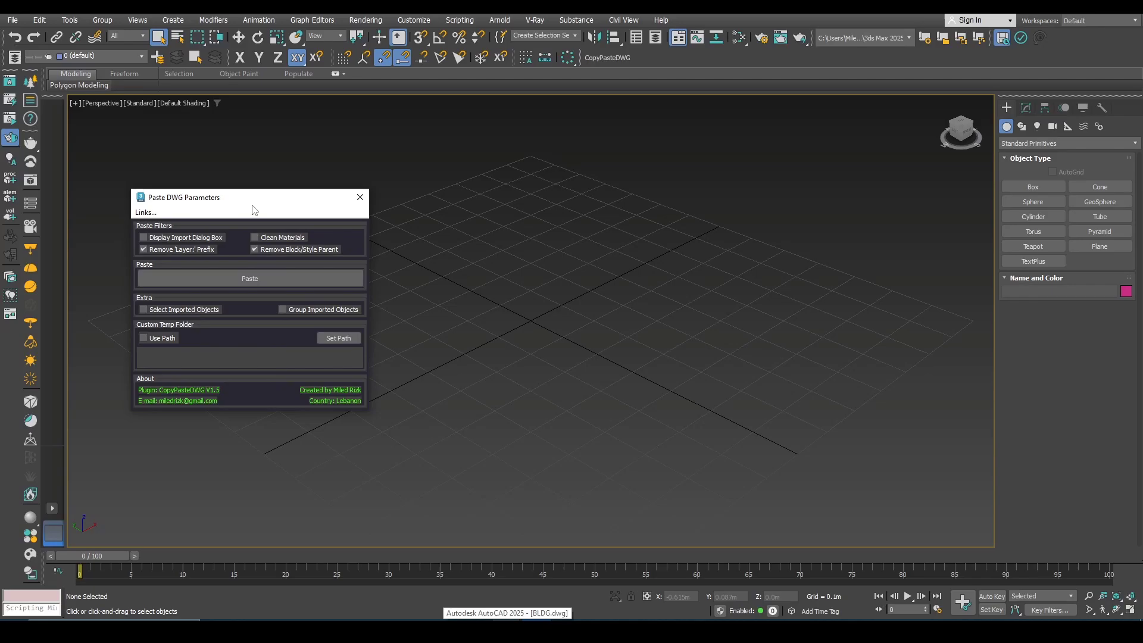
drag(255, 200, 257, 174)
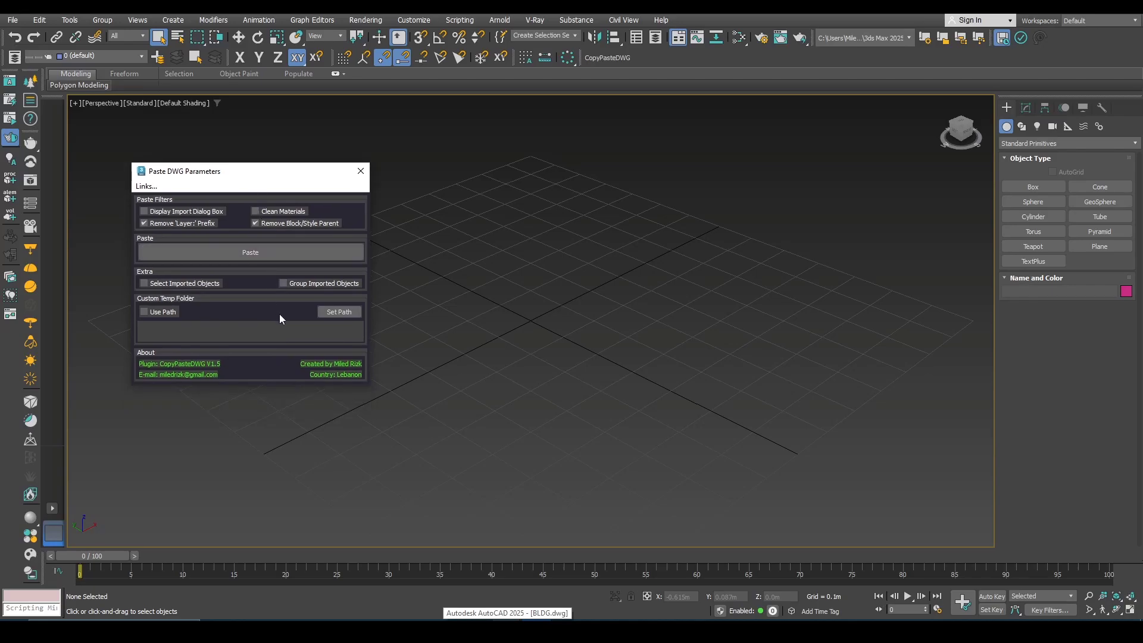
click(338, 313)
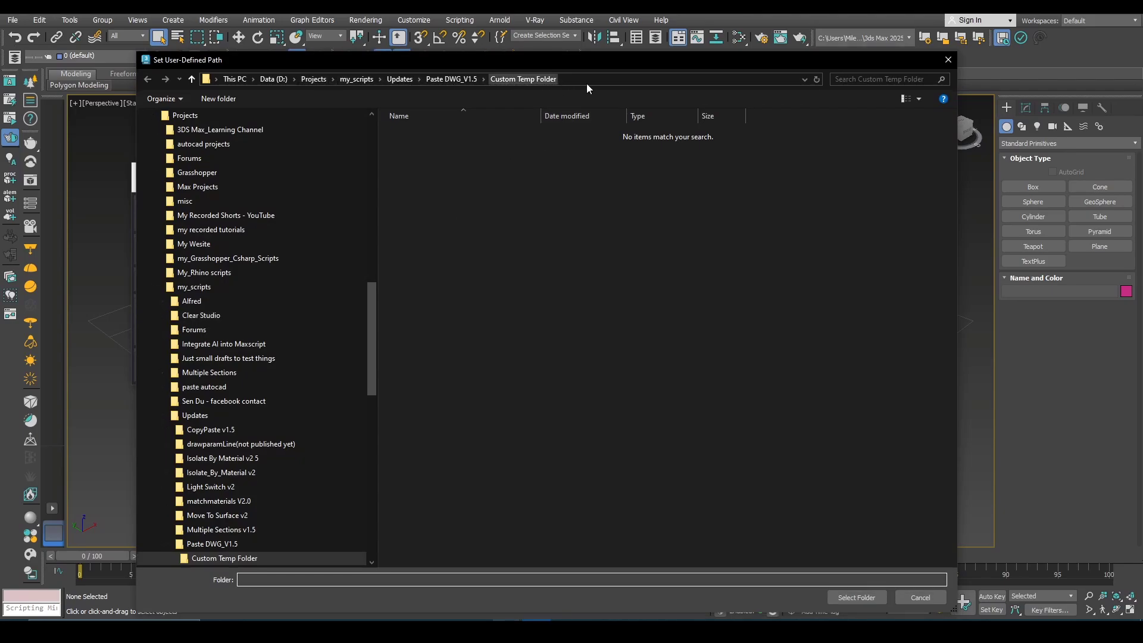
click(568, 80)
click(565, 79)
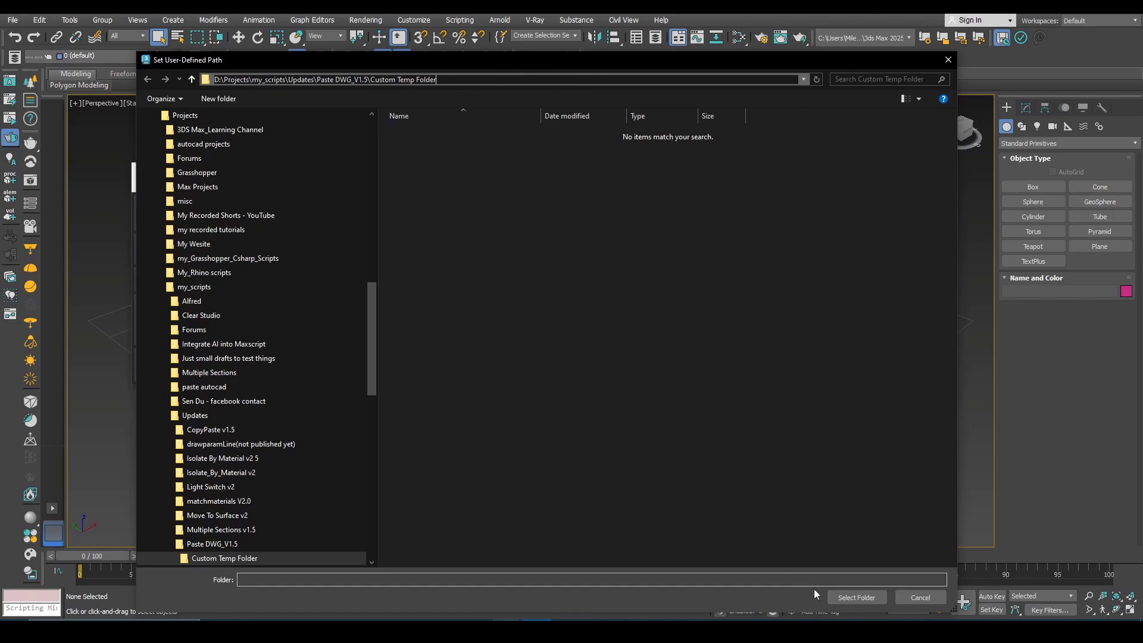
click(842, 599)
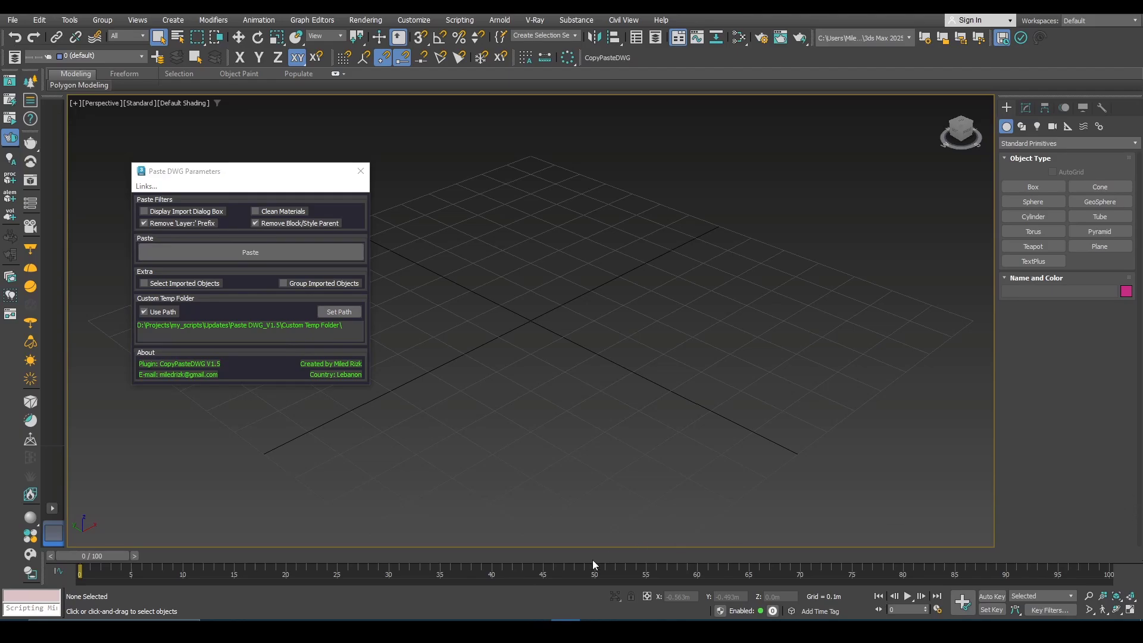
click(562, 619)
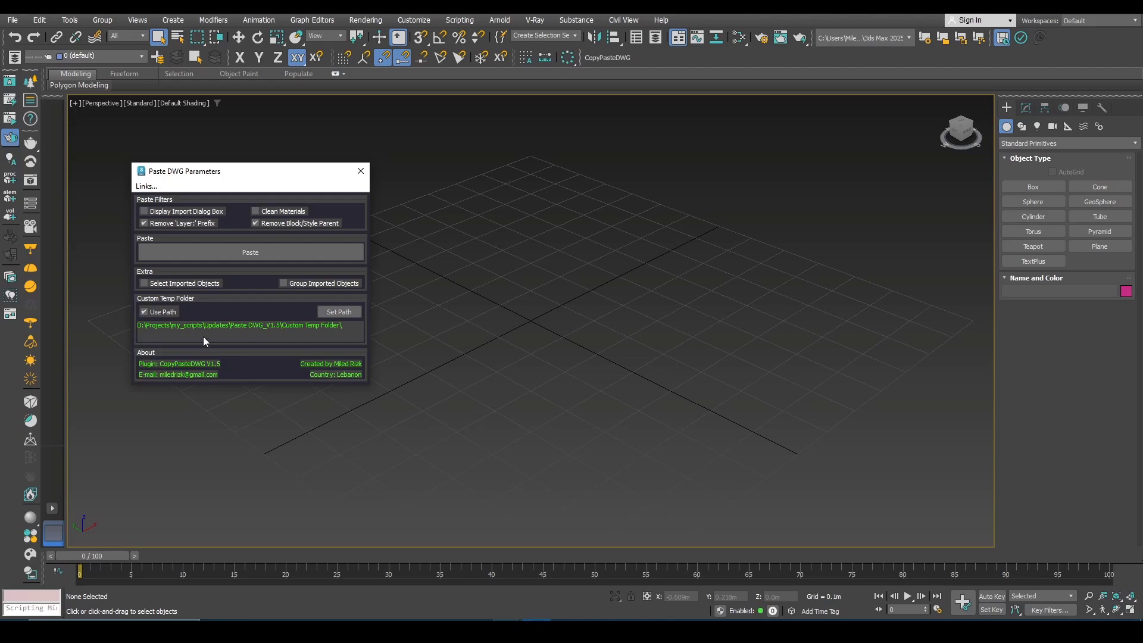
click(138, 312)
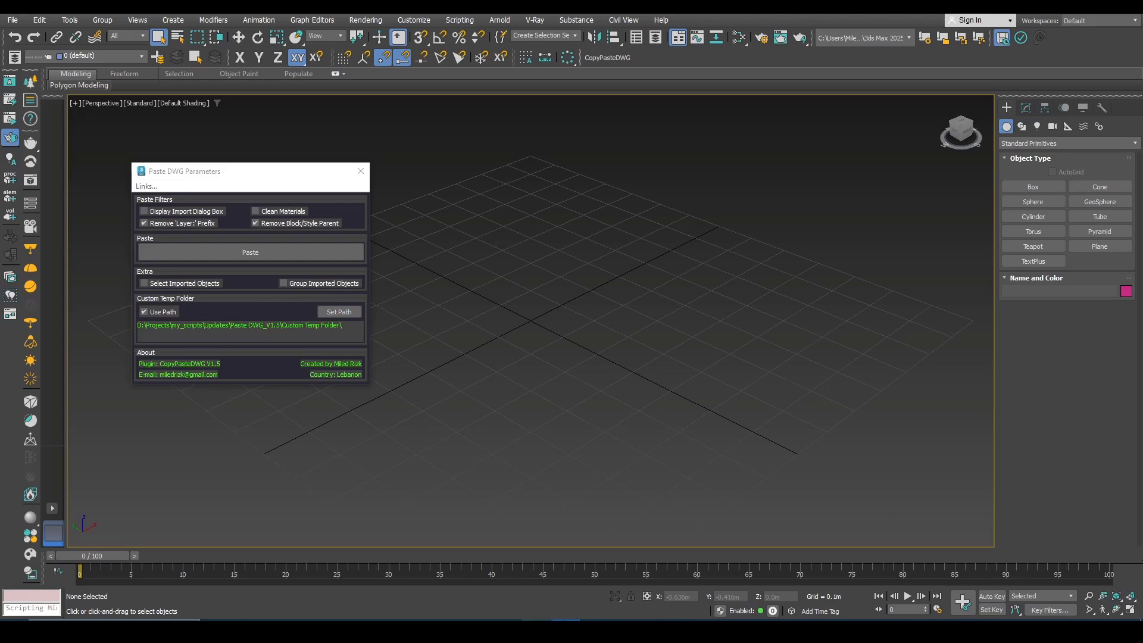
key(alt+Tab)
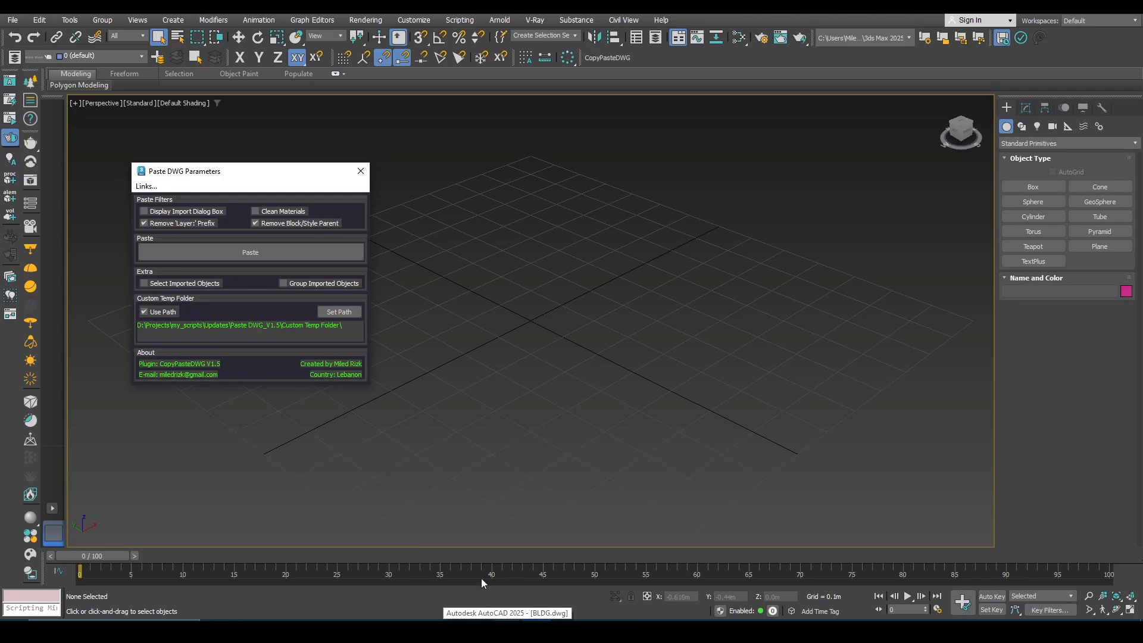
- Select the upper floors of both towers in AutoCAD's BLDG drawing
click(514, 591)
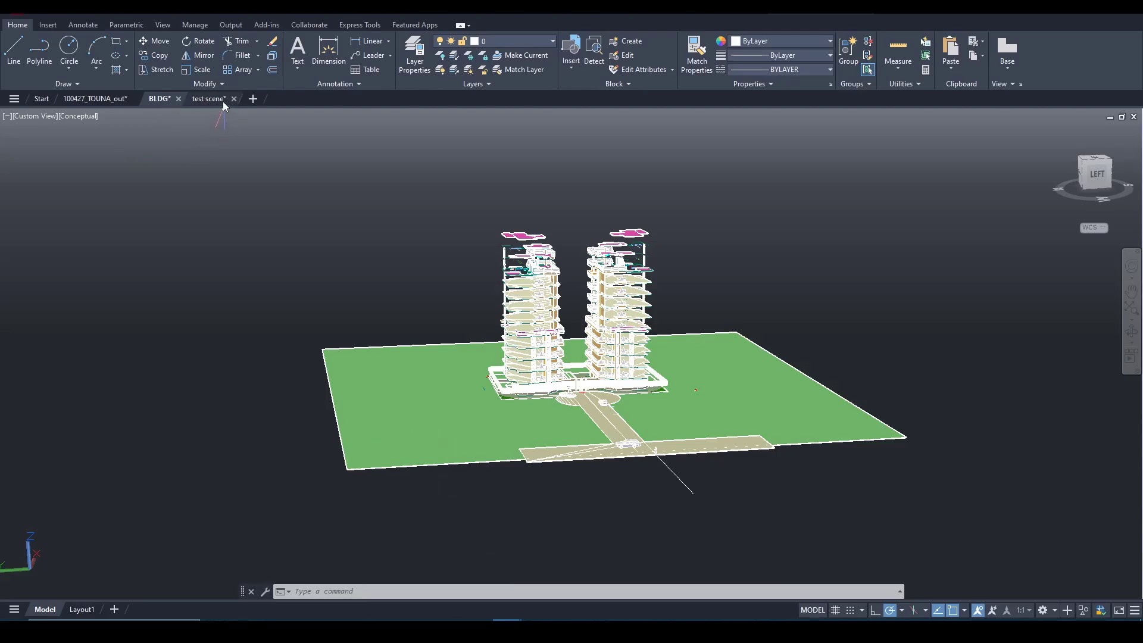
mouse_move(205, 102)
click(755, 308)
click(384, 170)
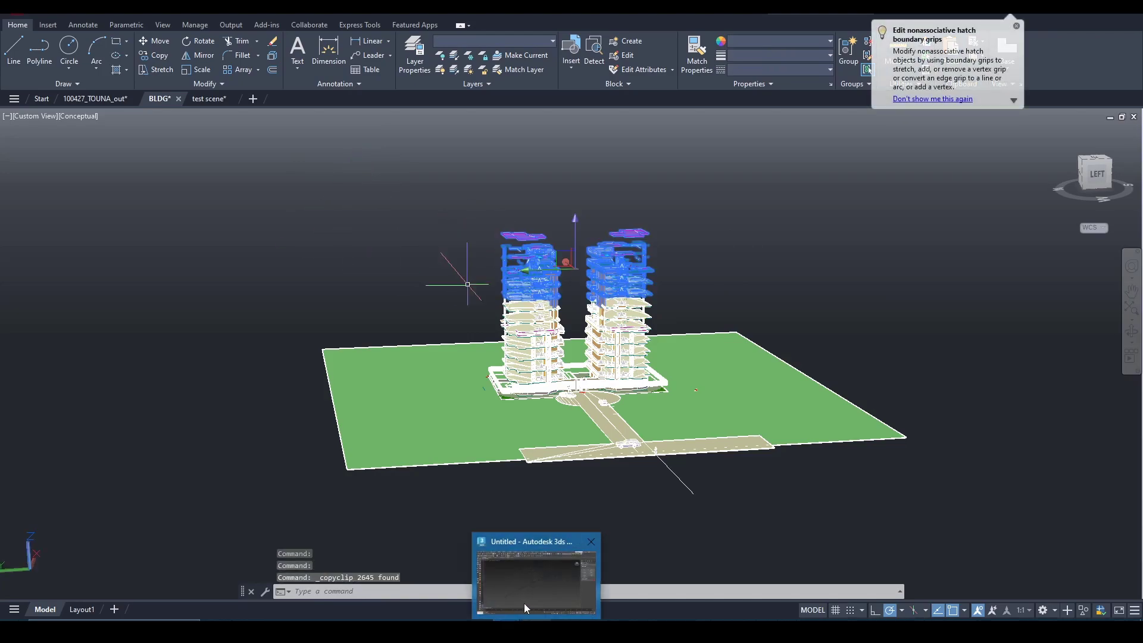
- Untick Use Path for the custom temp folder and paste, which yields 'Nothing to paste'
click(527, 574)
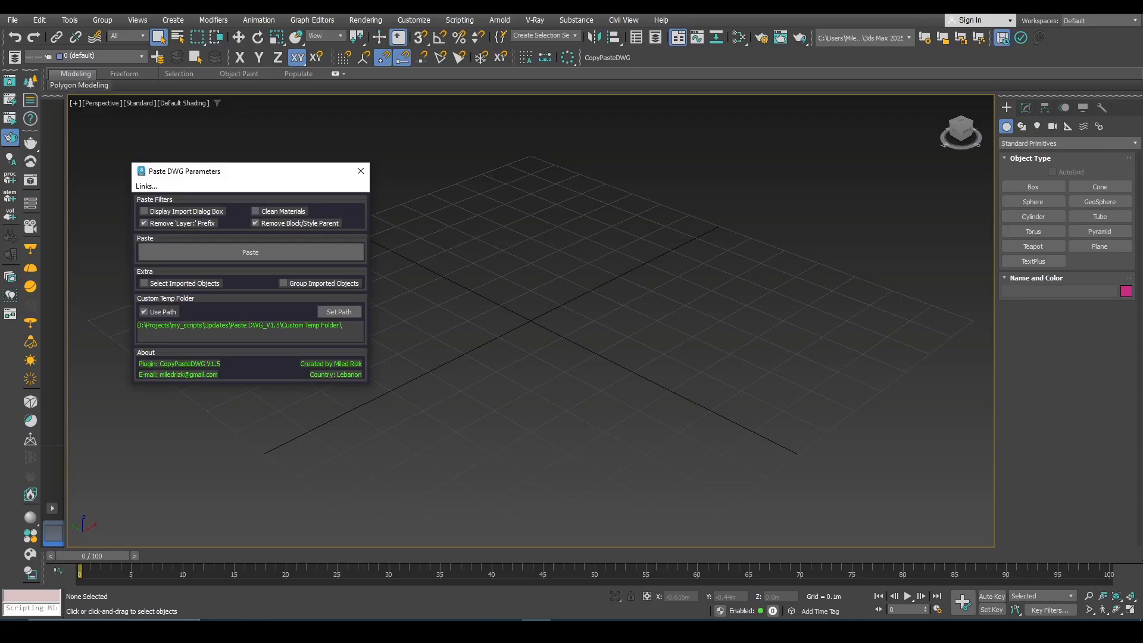
click(143, 313)
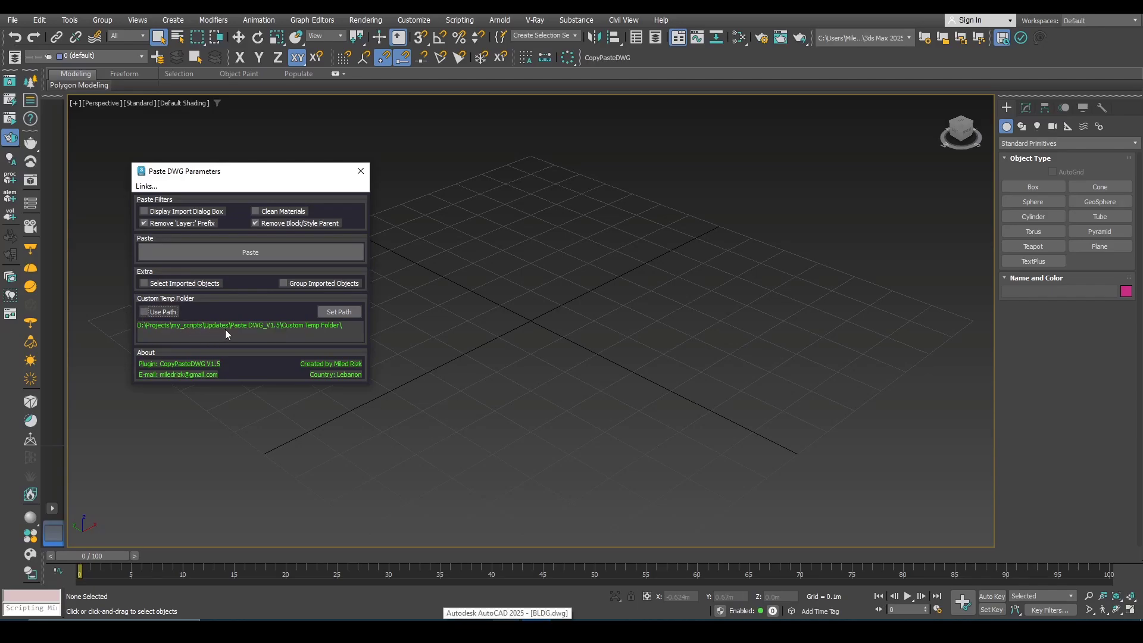
click(246, 255)
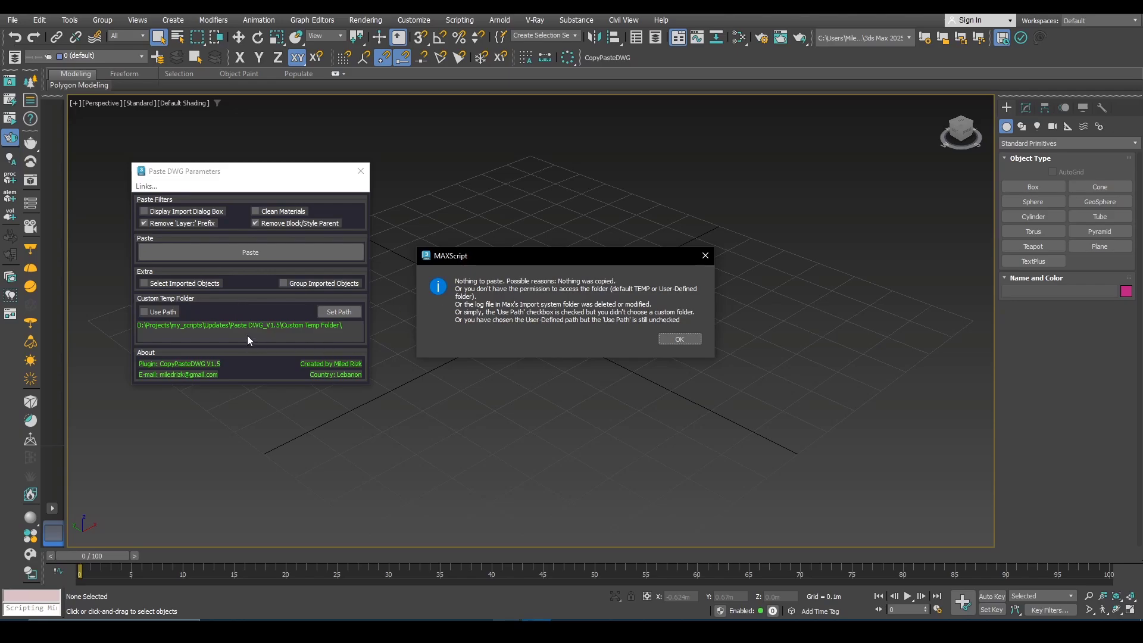
- Dismiss the message, re-tick Use Path and paste the tower floors into 3ds Max
click(680, 342)
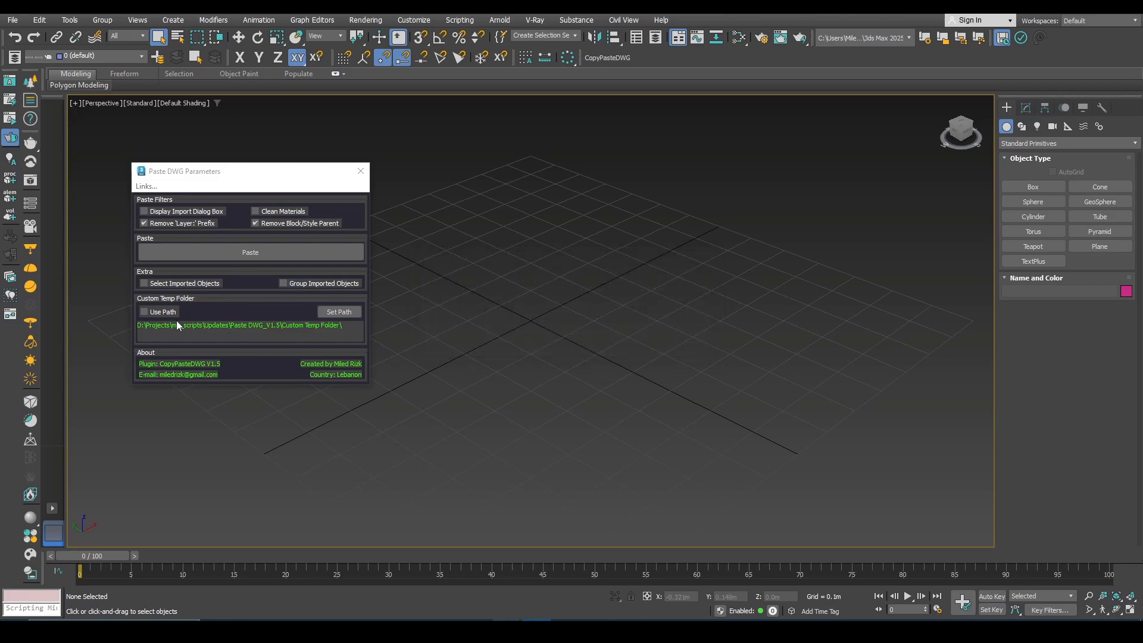
click(143, 313)
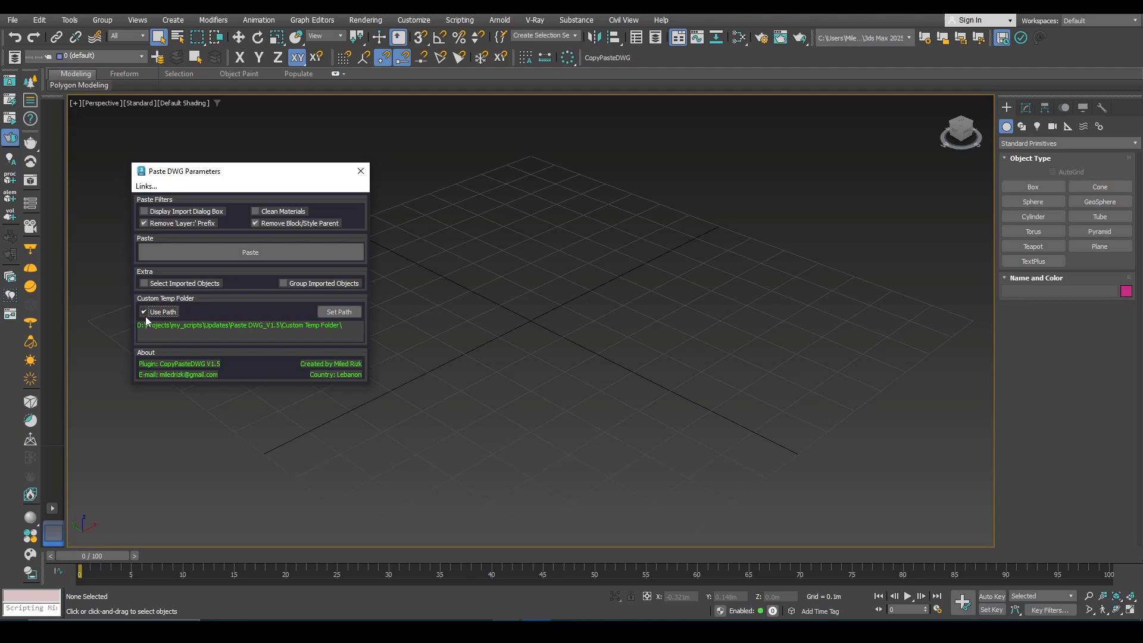
click(243, 255)
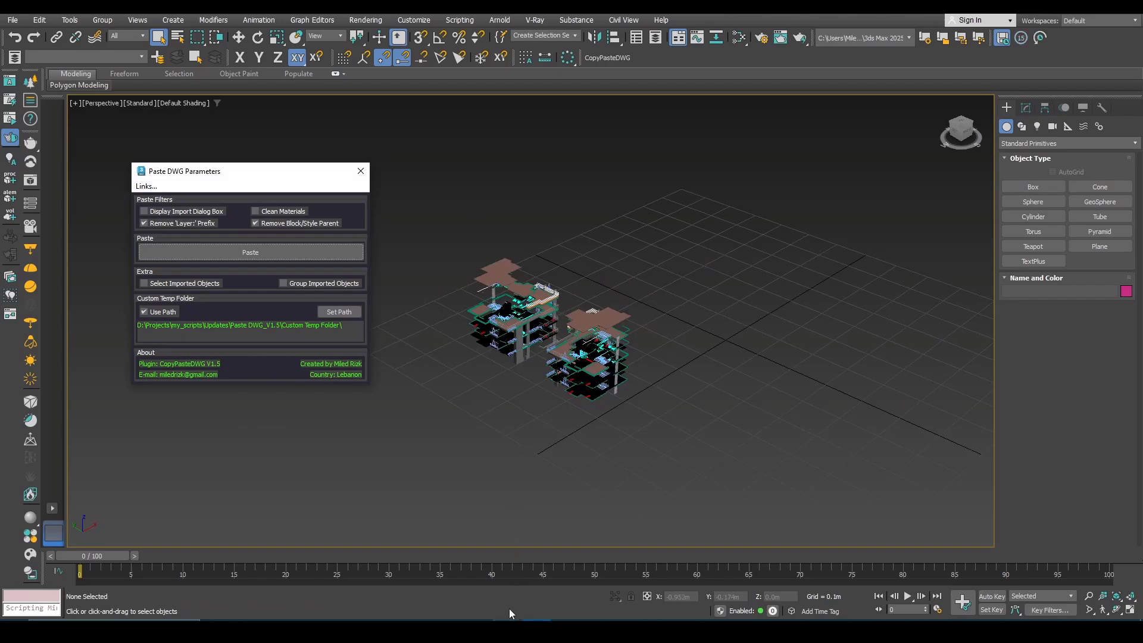
- Copy the six ring and rectangle blocks from the AutoCAD test scene and paste them
mouse_move(507, 629)
click(602, 597)
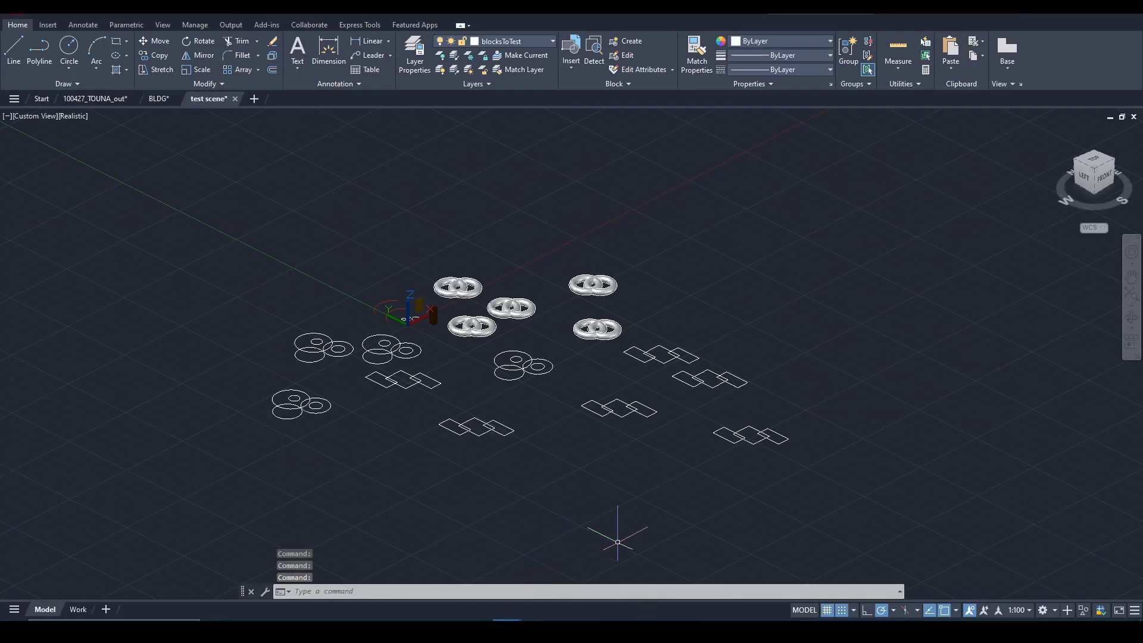
click(848, 493)
click(510, 345)
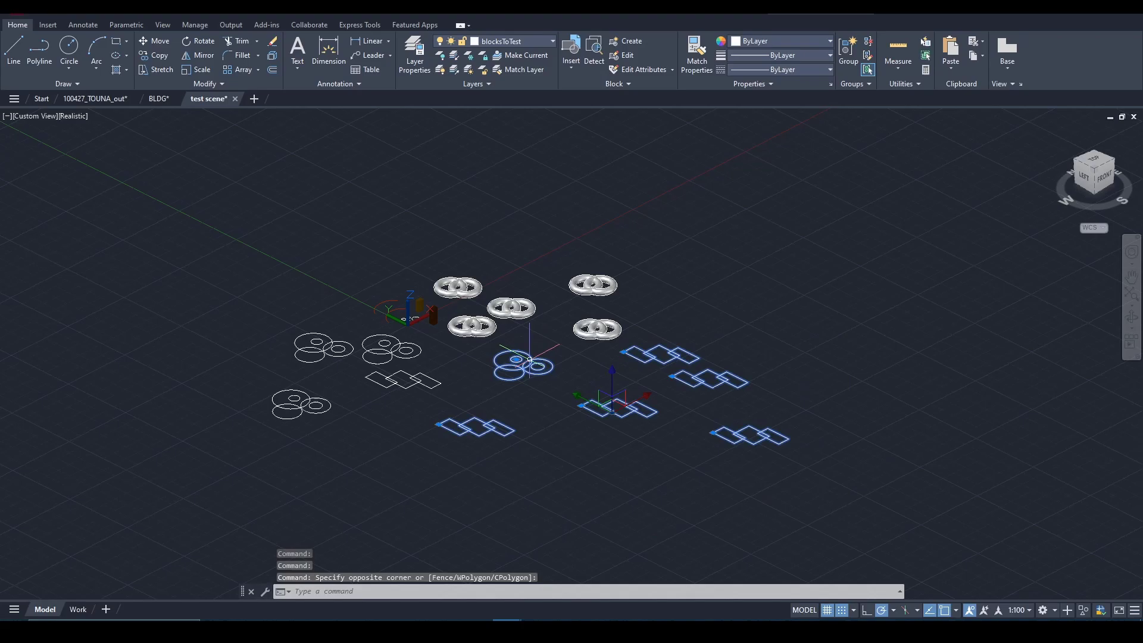
key(ctrl+c)
mouse_move(534, 630)
click(548, 574)
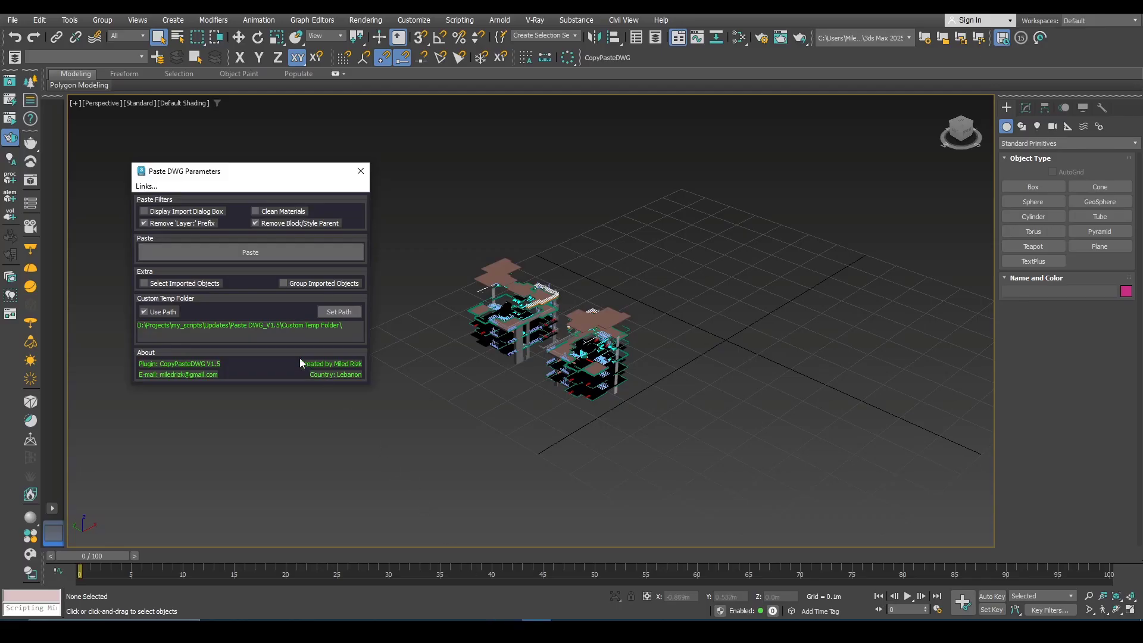
click(232, 256)
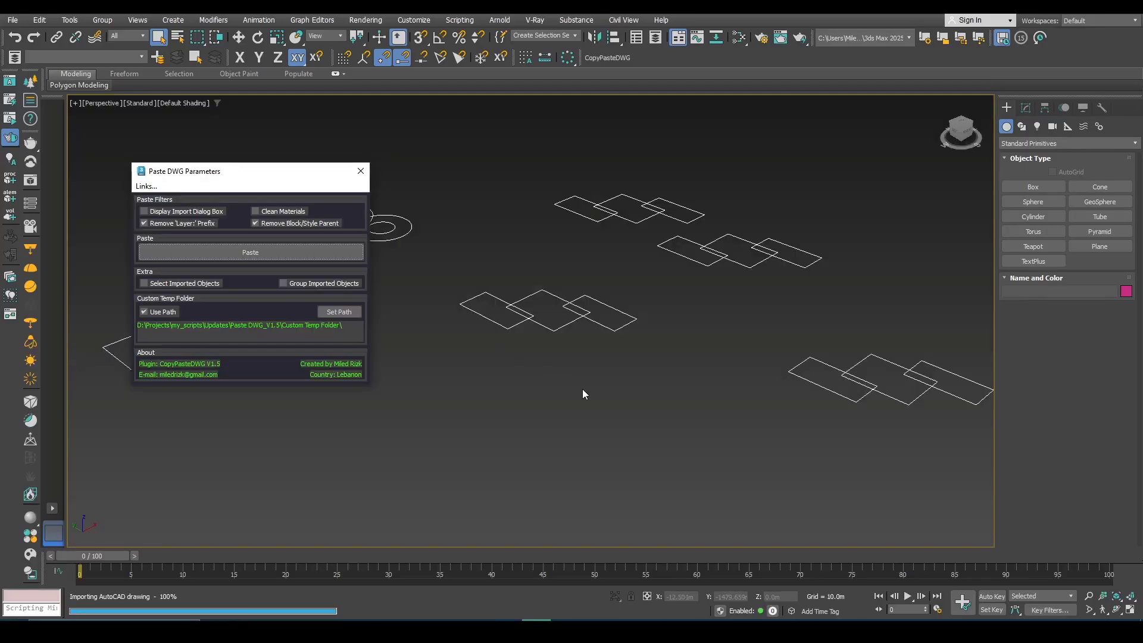
- Copy the top-left elevation from the TOUNA drawing and paste it into 3ds Max
mouse_move(512, 629)
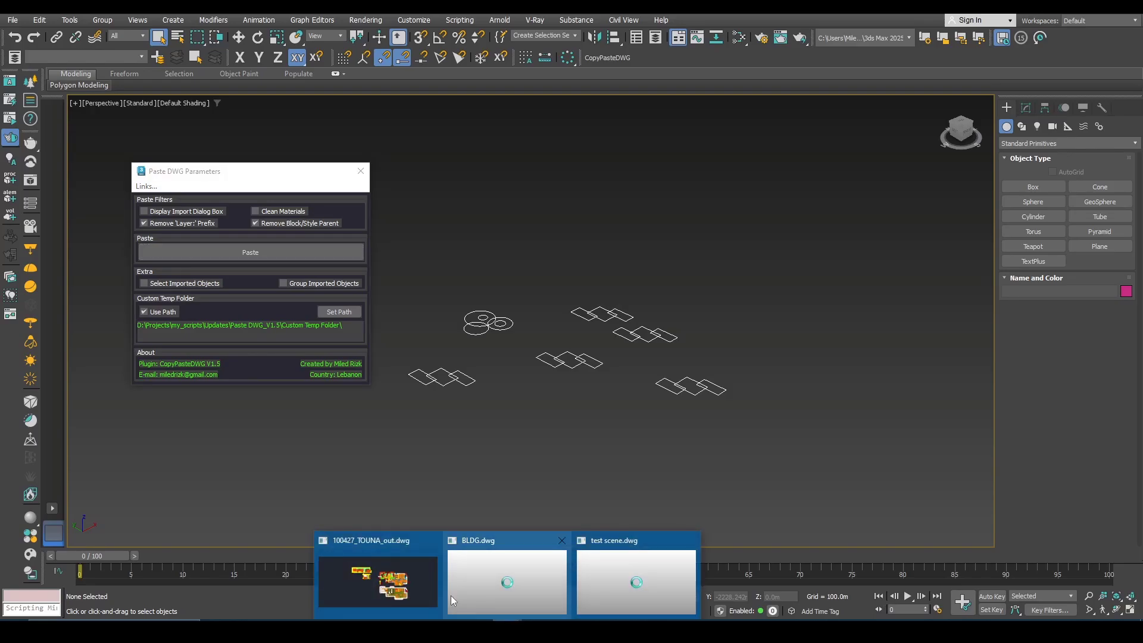
click(421, 600)
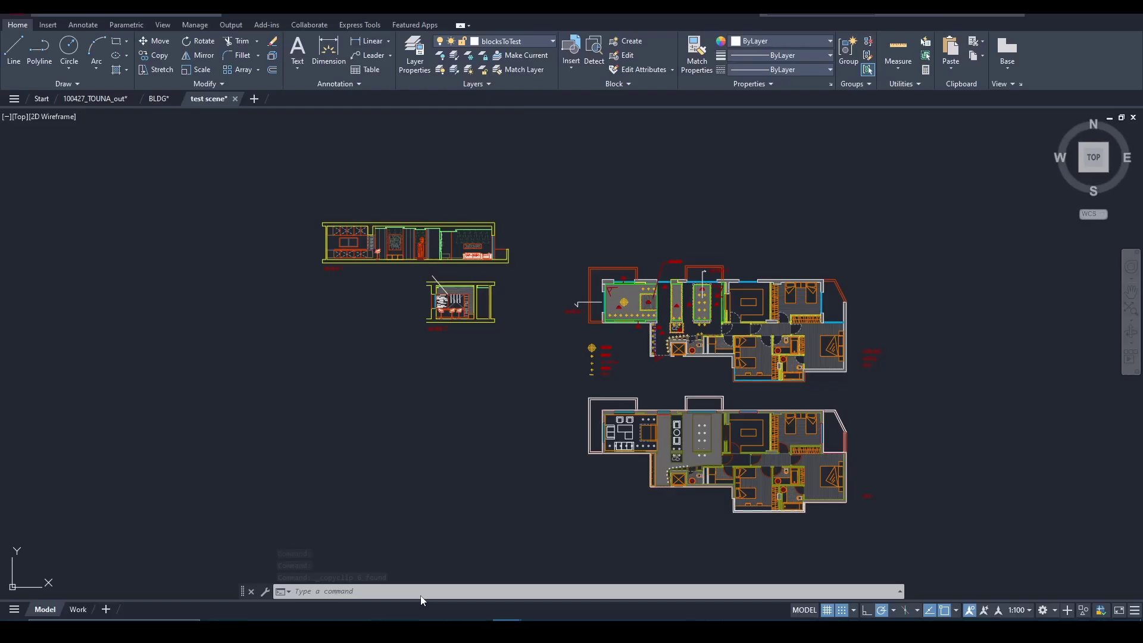
click(528, 259)
click(322, 182)
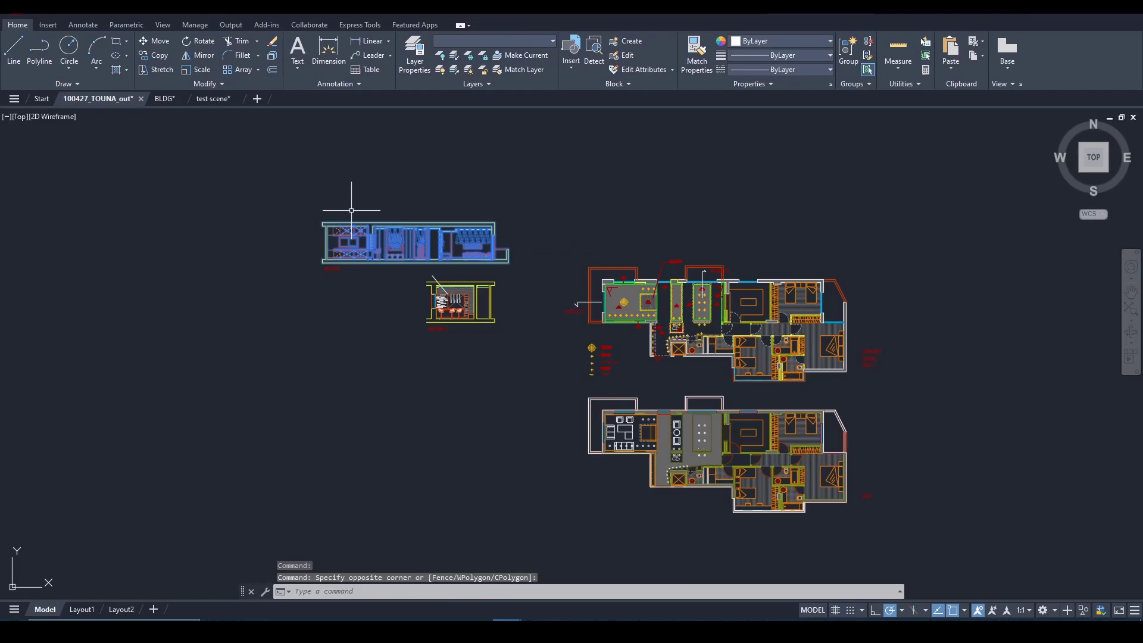
key(ctrl+c)
mouse_move(533, 613)
click(536, 574)
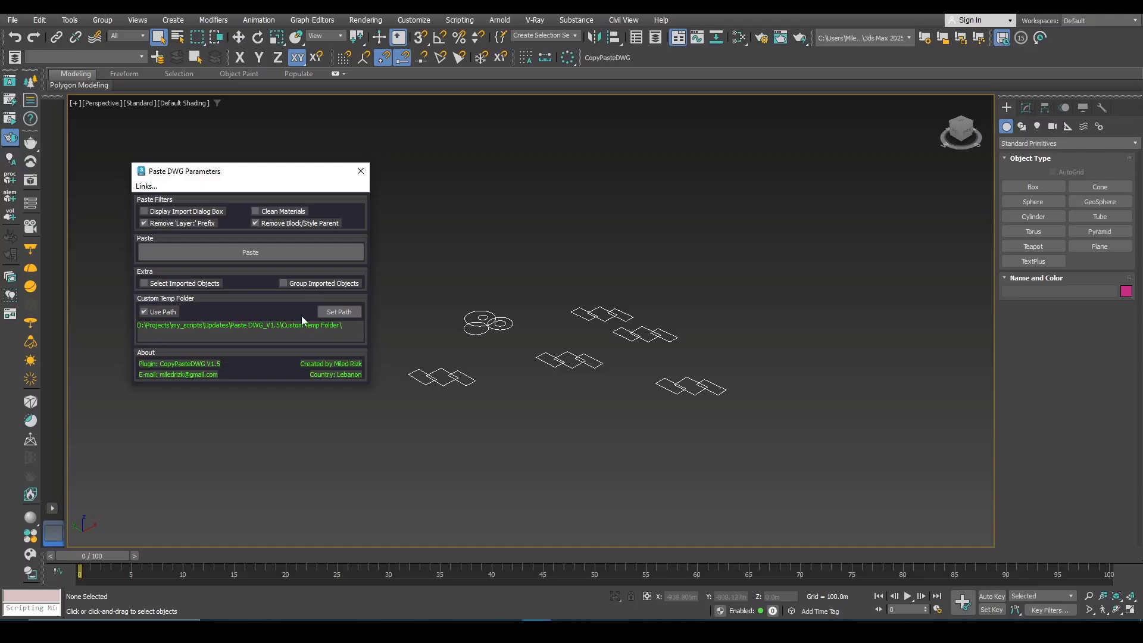
click(259, 250)
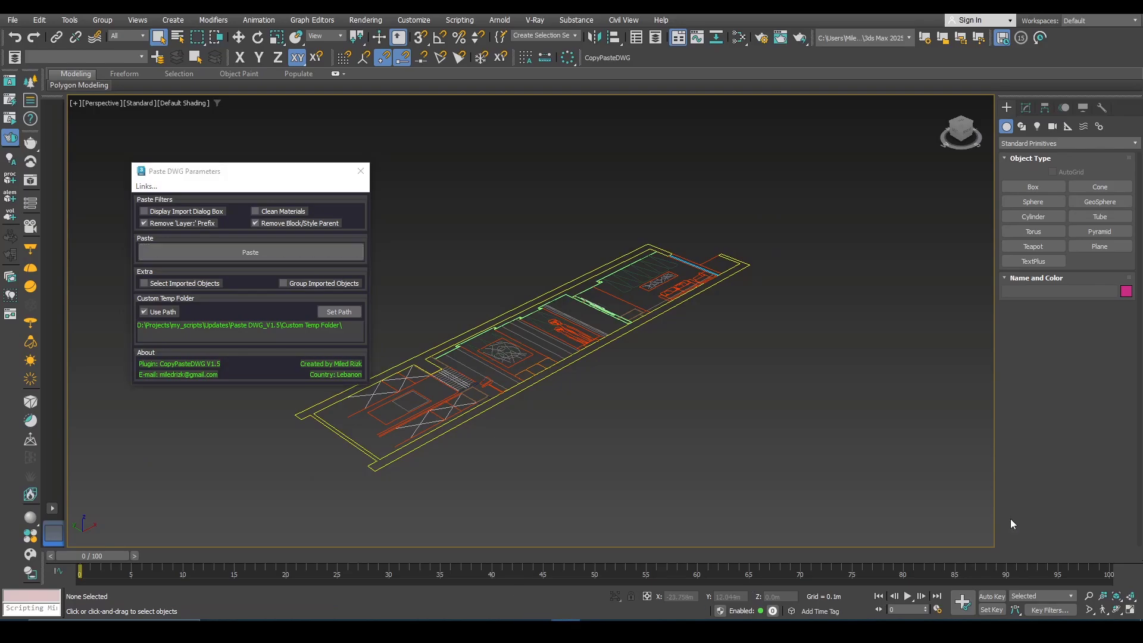
- Undo the paste with Ctrl+Z to remove the elevation from the scene
key(ctrl+z)
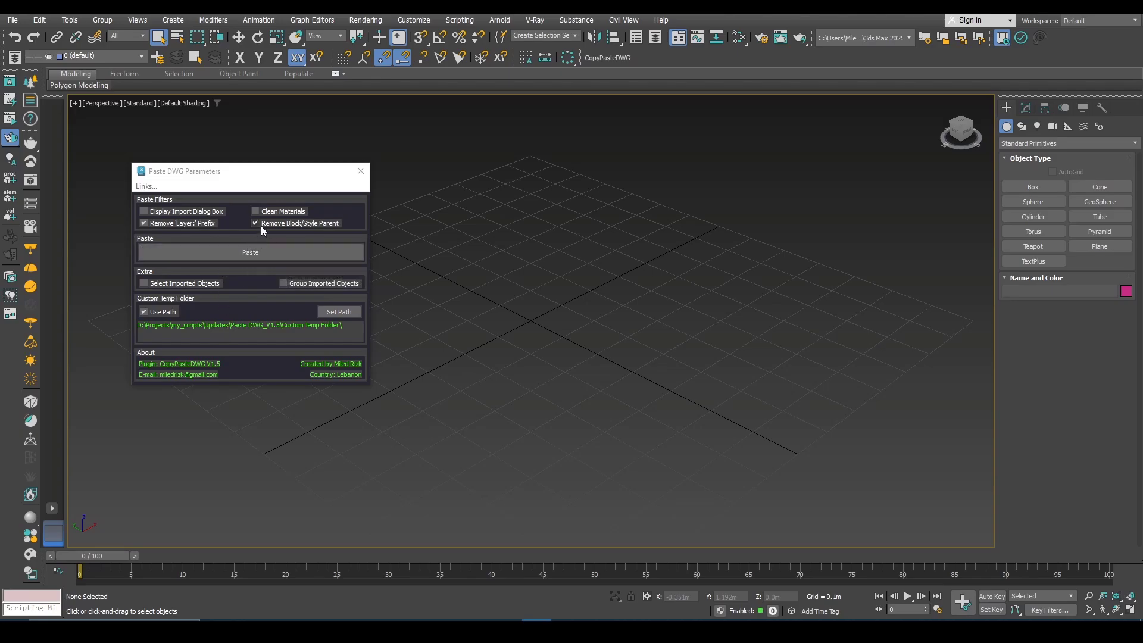
- Untick Remove Block/Style Parent, copy both elevations from 100427_TOUNA_out and paste them
click(261, 225)
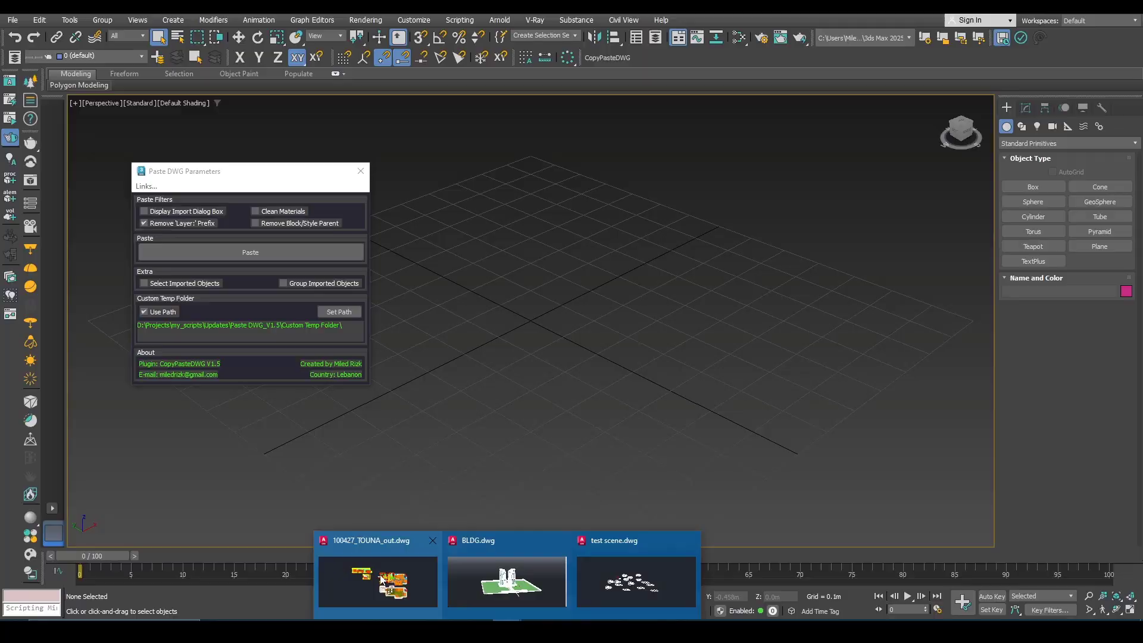
click(378, 573)
scroll(485, 214, up, 5)
scroll(453, 274, down, 3)
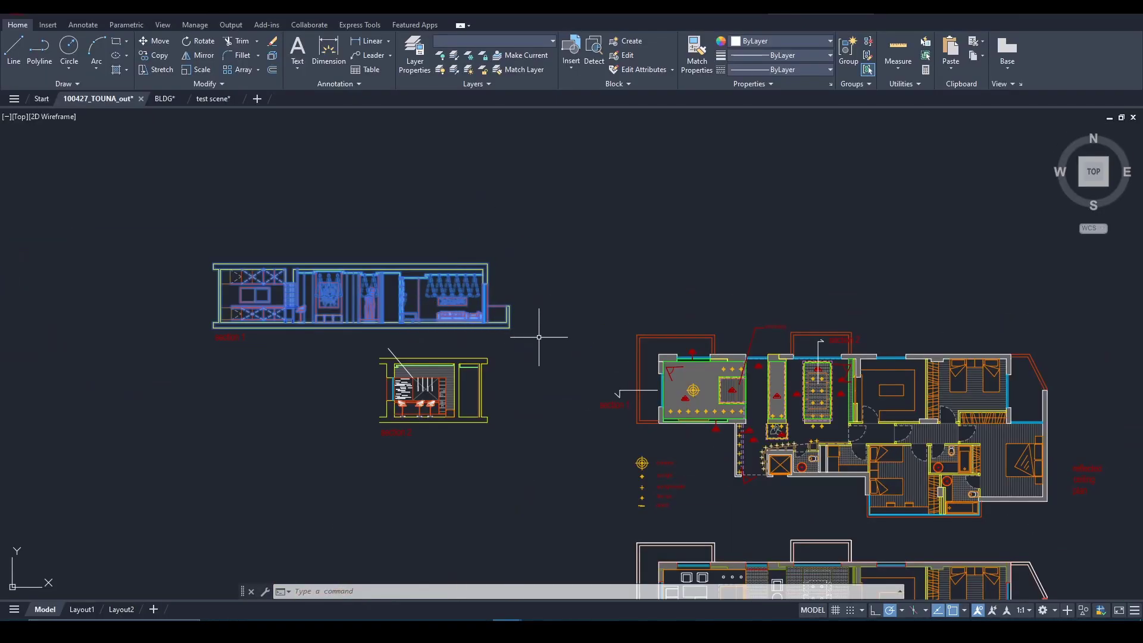
key(ctrl+c)
key(Escape)
key(Escape)
click(565, 460)
click(431, 246)
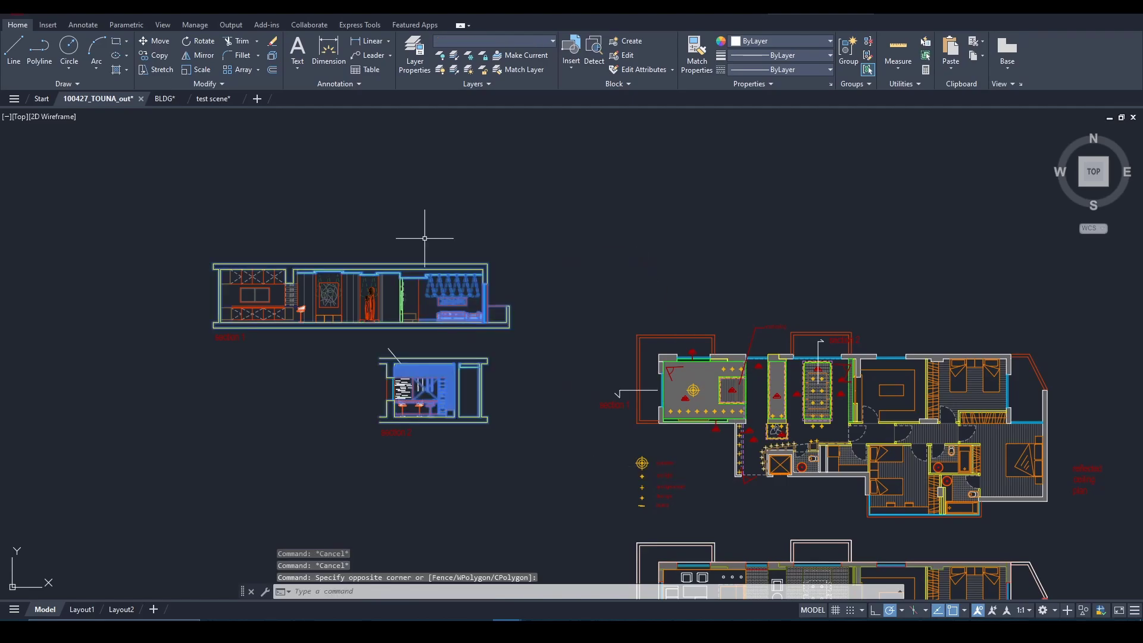
key(ctrl+c)
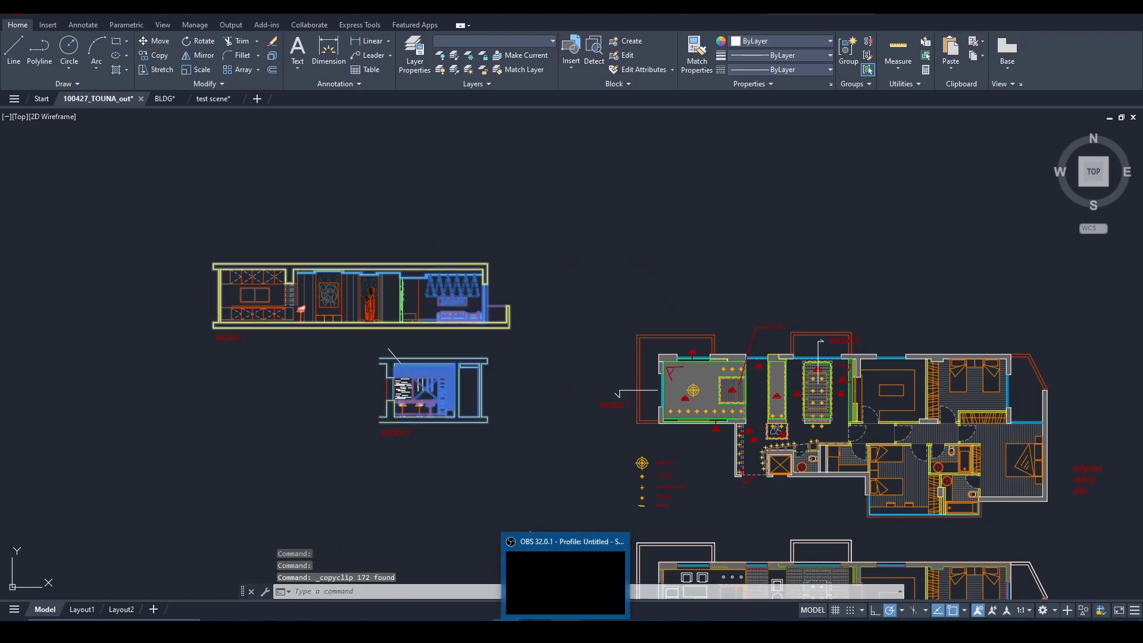
click(562, 574)
click(238, 256)
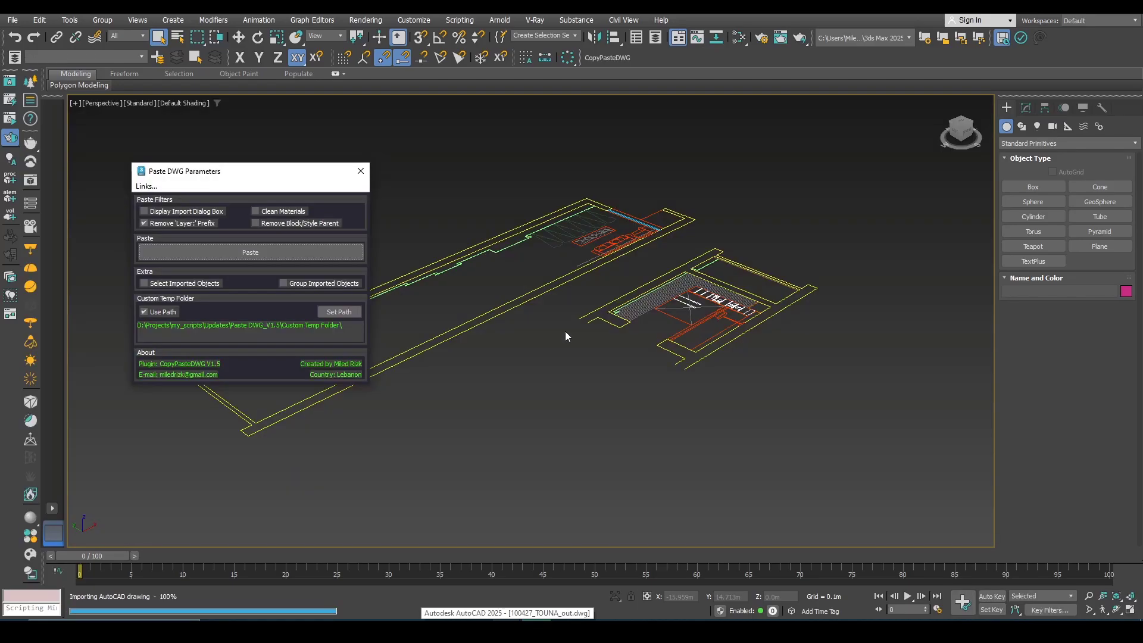
- Select the pasted 01-elevation2 shape and list all scene layers flat in Layer Explorer
click(530, 326)
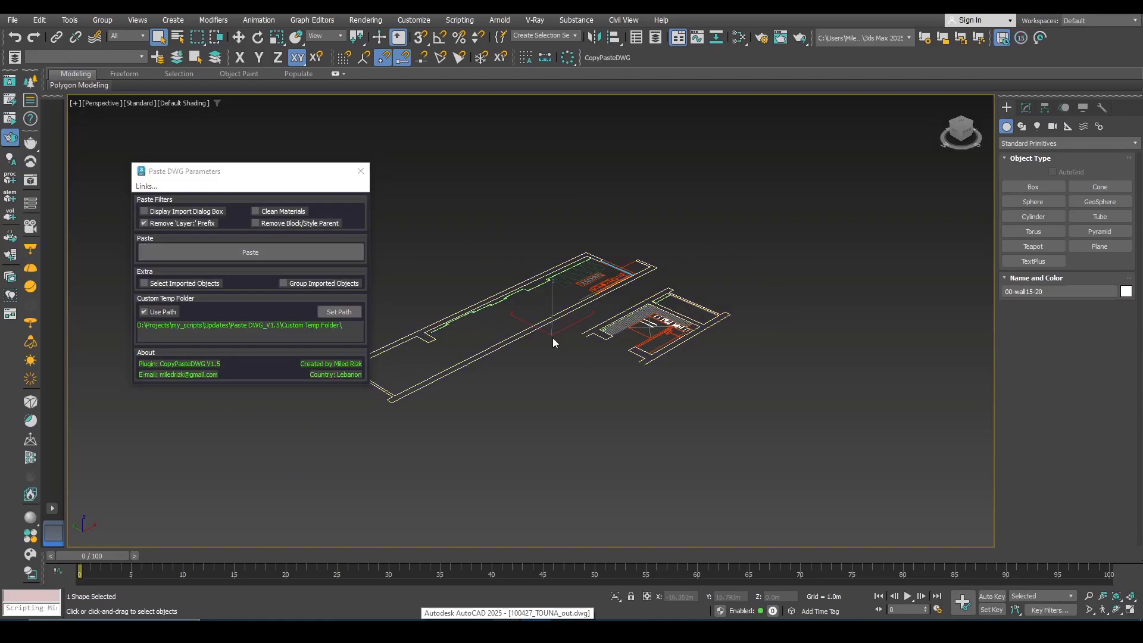
click(691, 324)
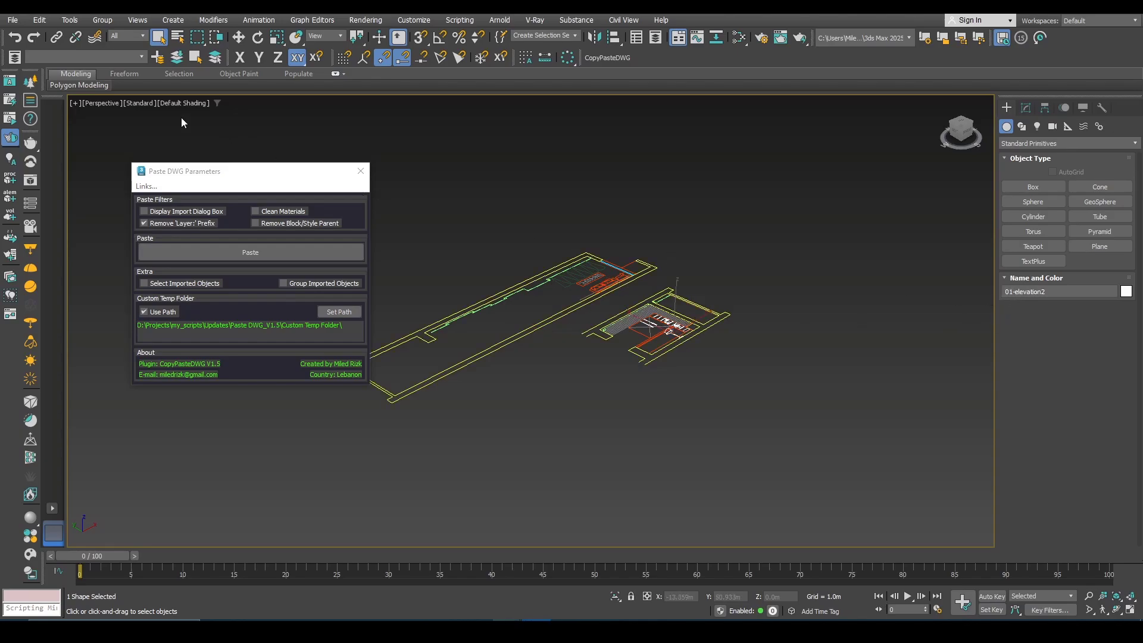
click(13, 57)
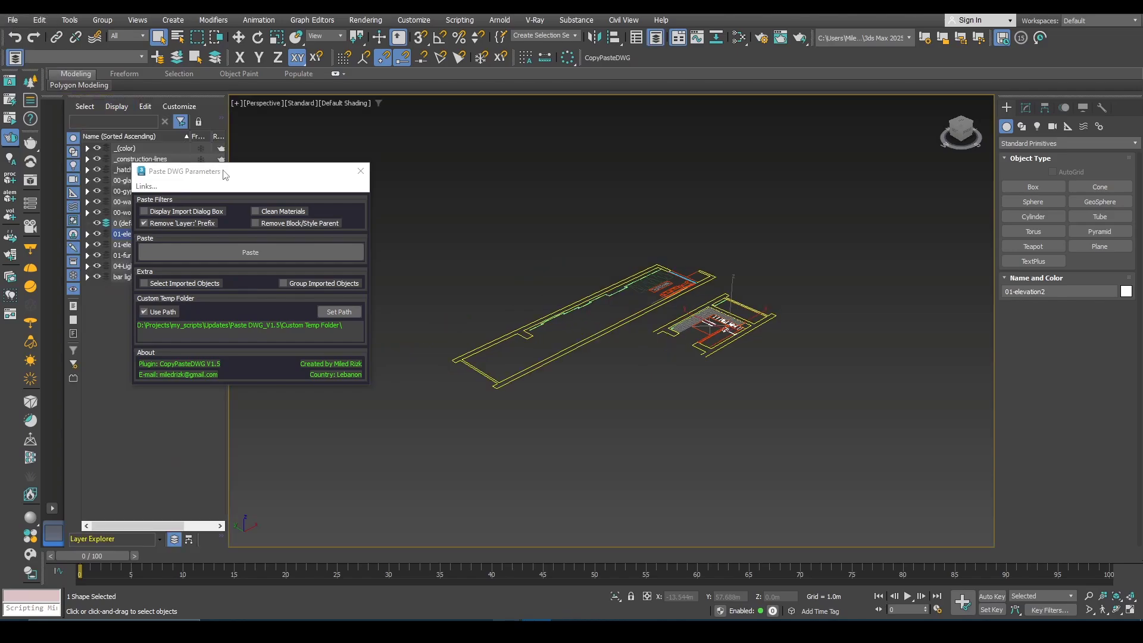
drag(223, 173, 339, 159)
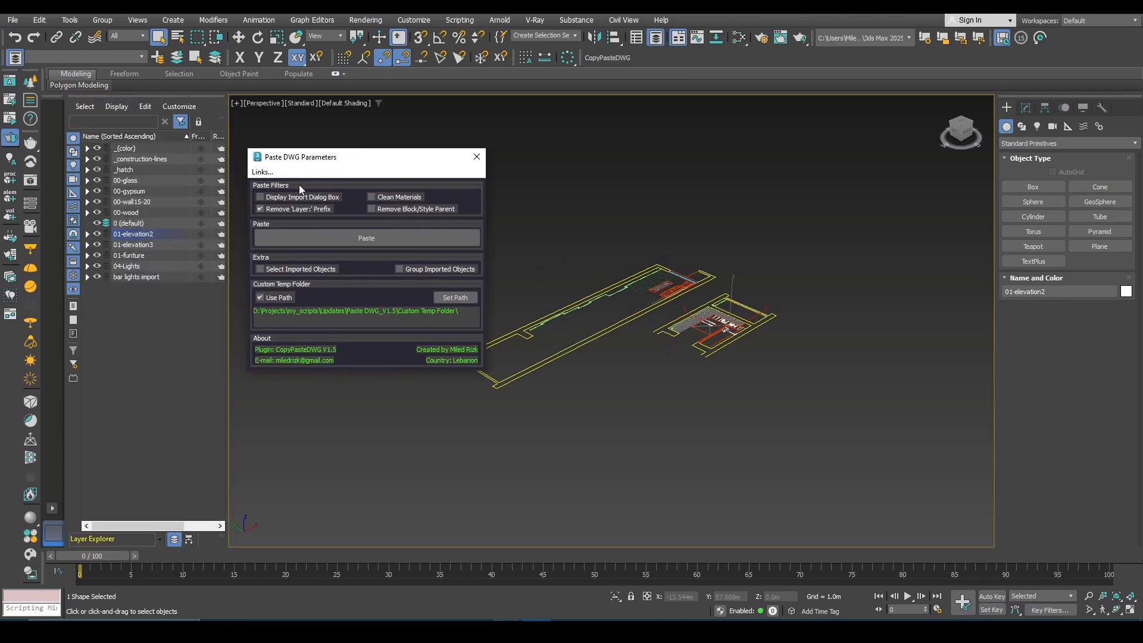
click(188, 539)
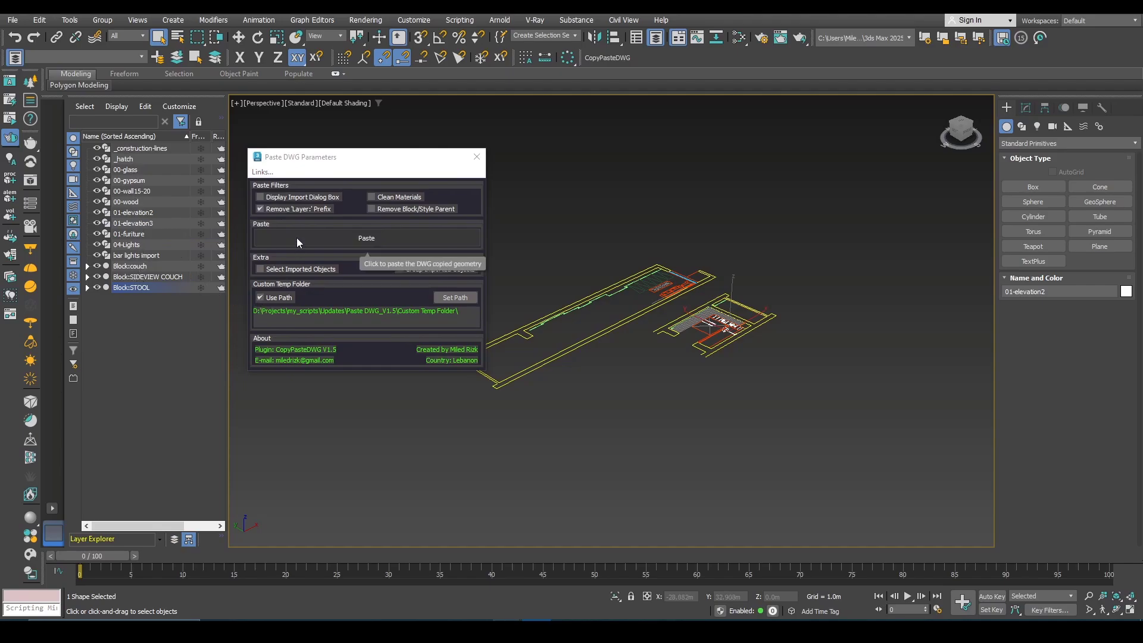
- Untick Remove 'Layer:' Prefix, reset 3ds Max, and select the upper tower floors in AutoCAD
click(259, 209)
click(12, 19)
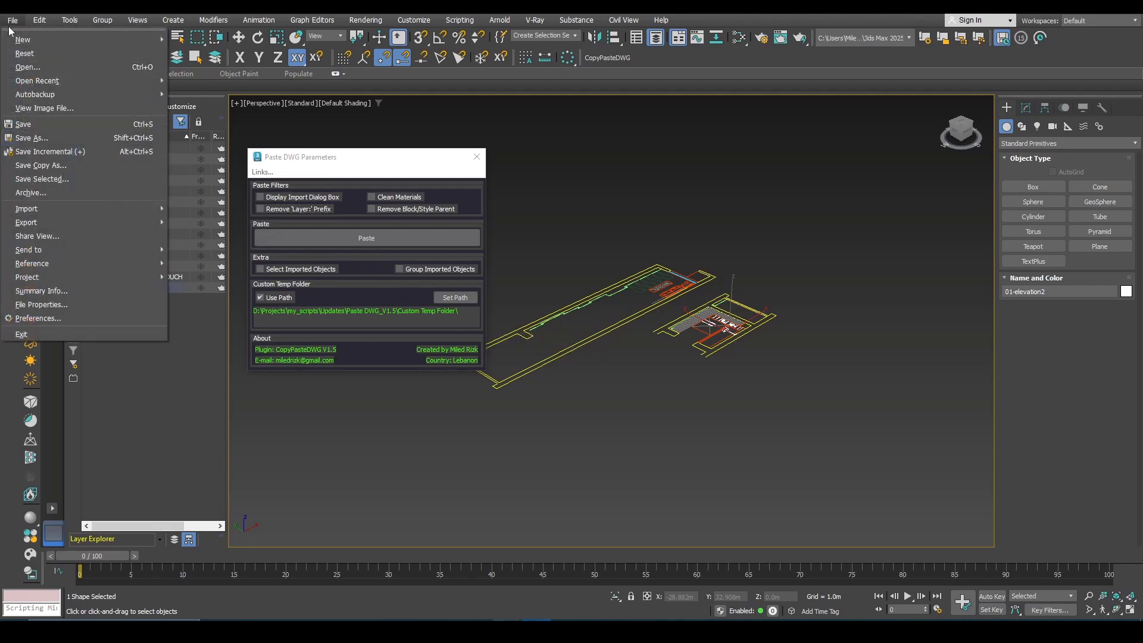
click(25, 56)
click(551, 335)
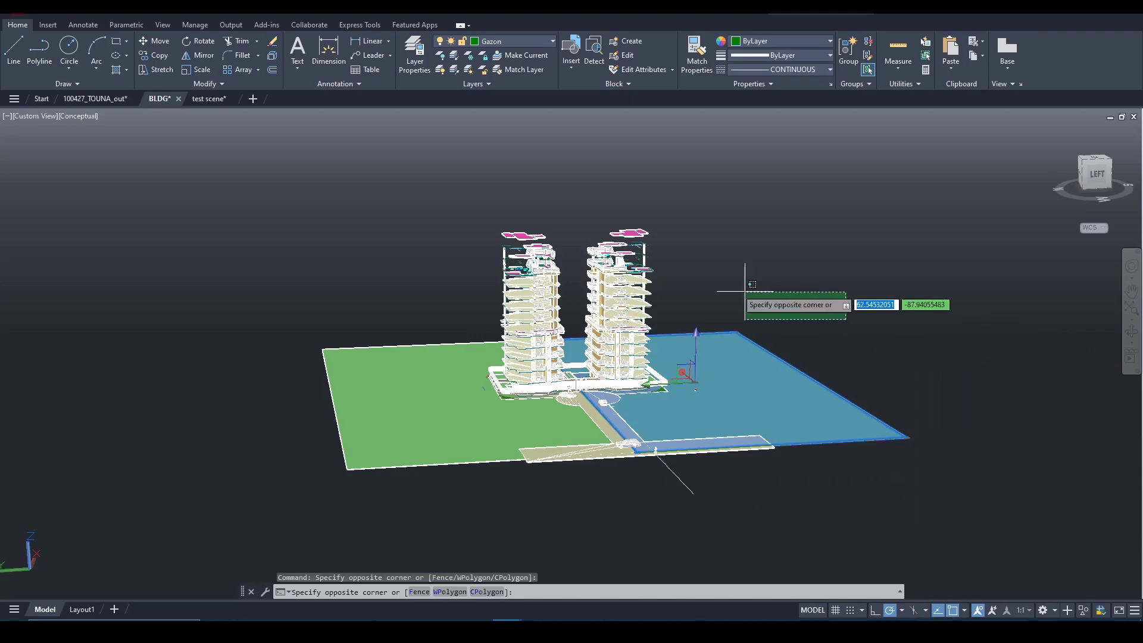
click(463, 211)
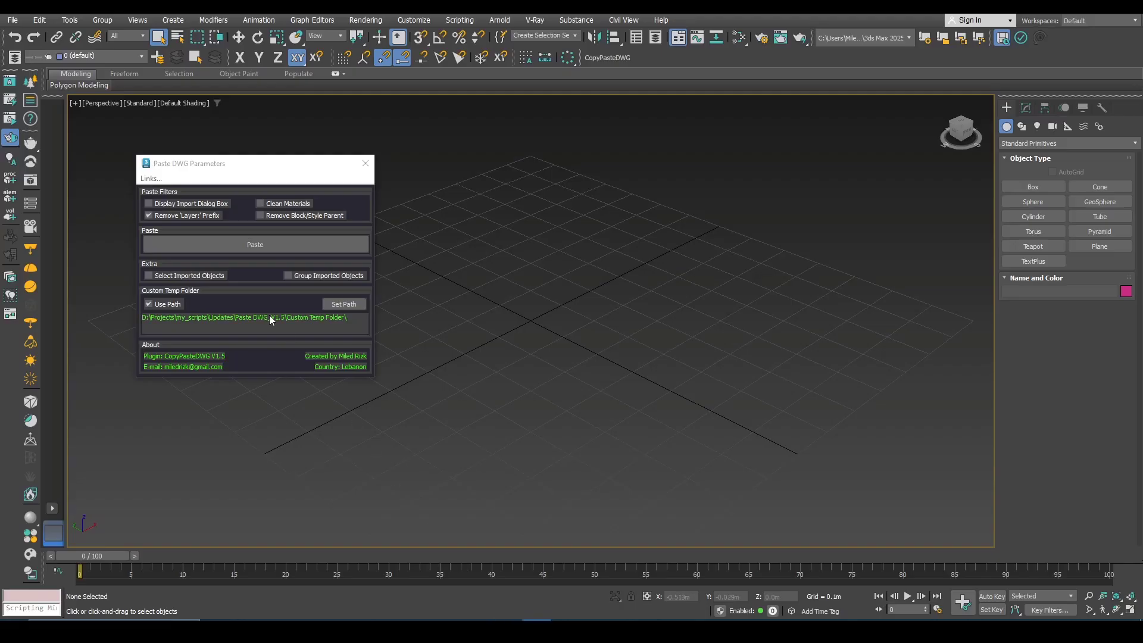
- Paste the tower floors and pick the slab's TERRACE TILE material into the compact Material Editor
click(243, 249)
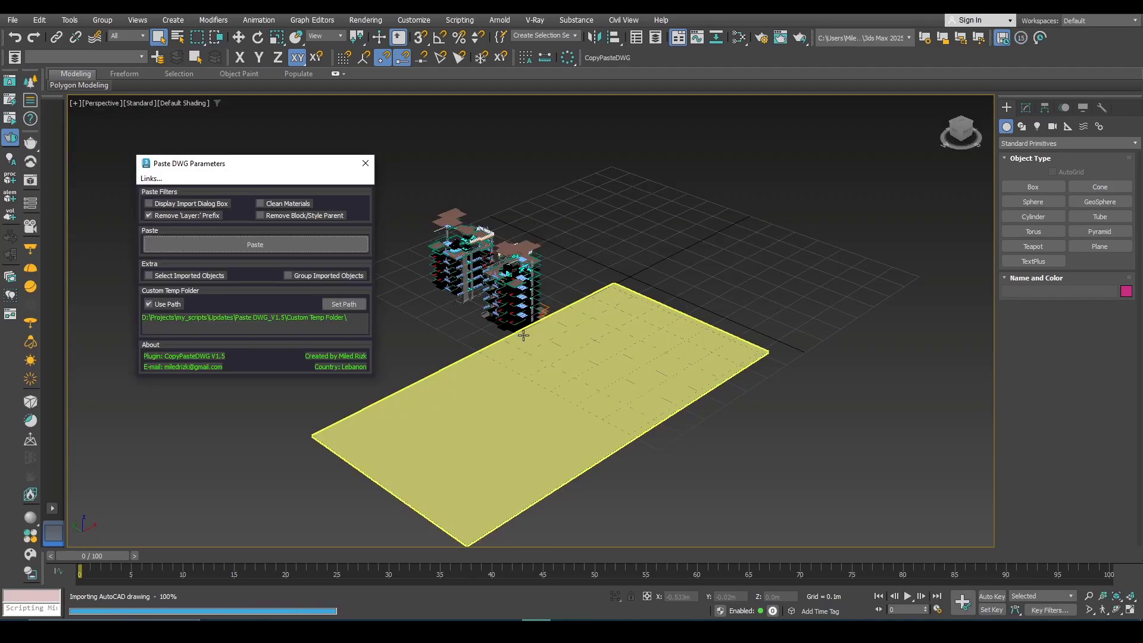
scroll(584, 363, up, 10)
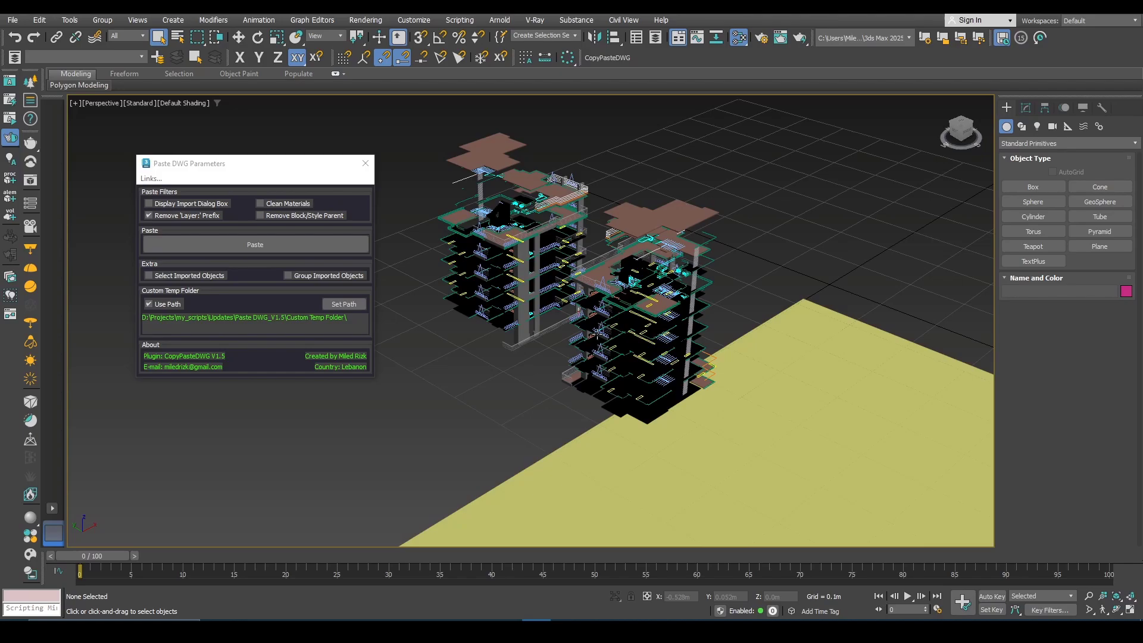
key(m)
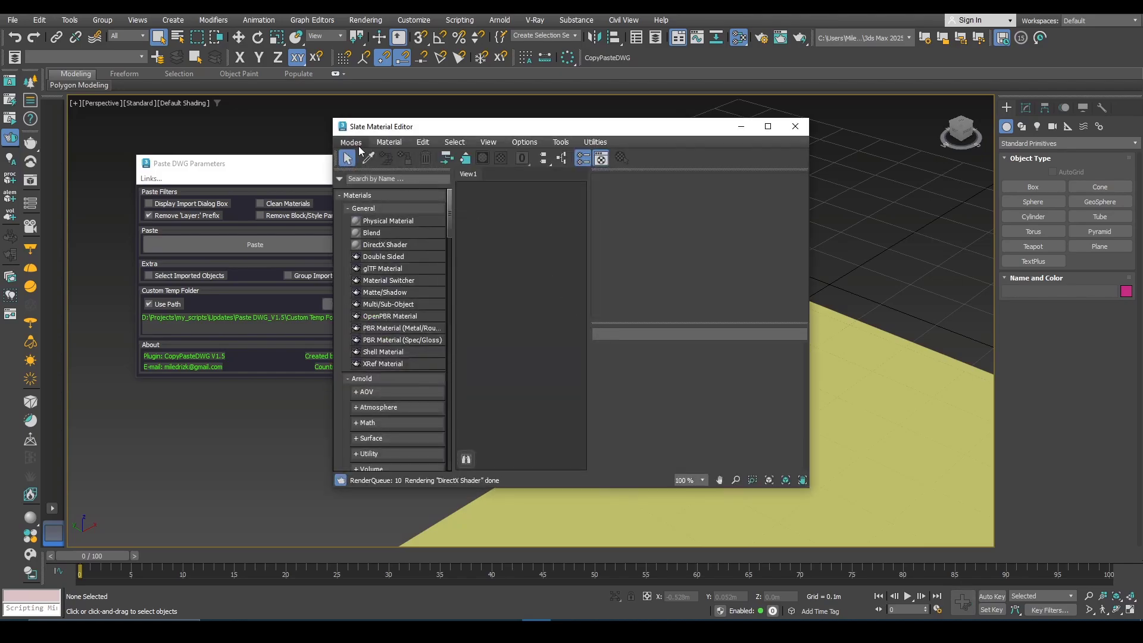
click(352, 143)
click(381, 154)
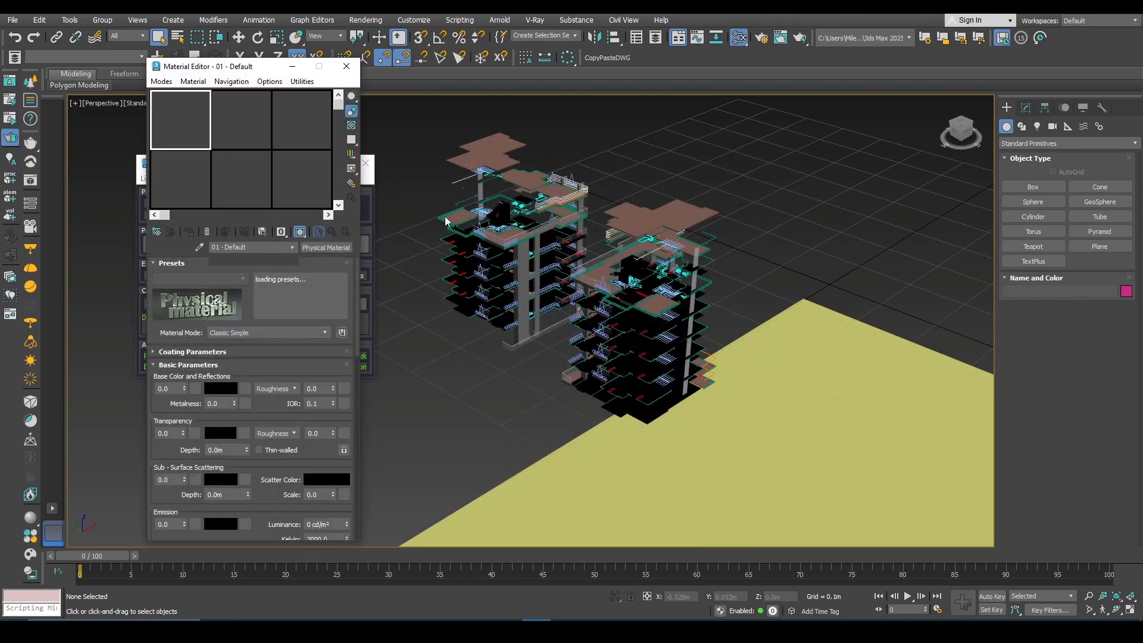
click(200, 246)
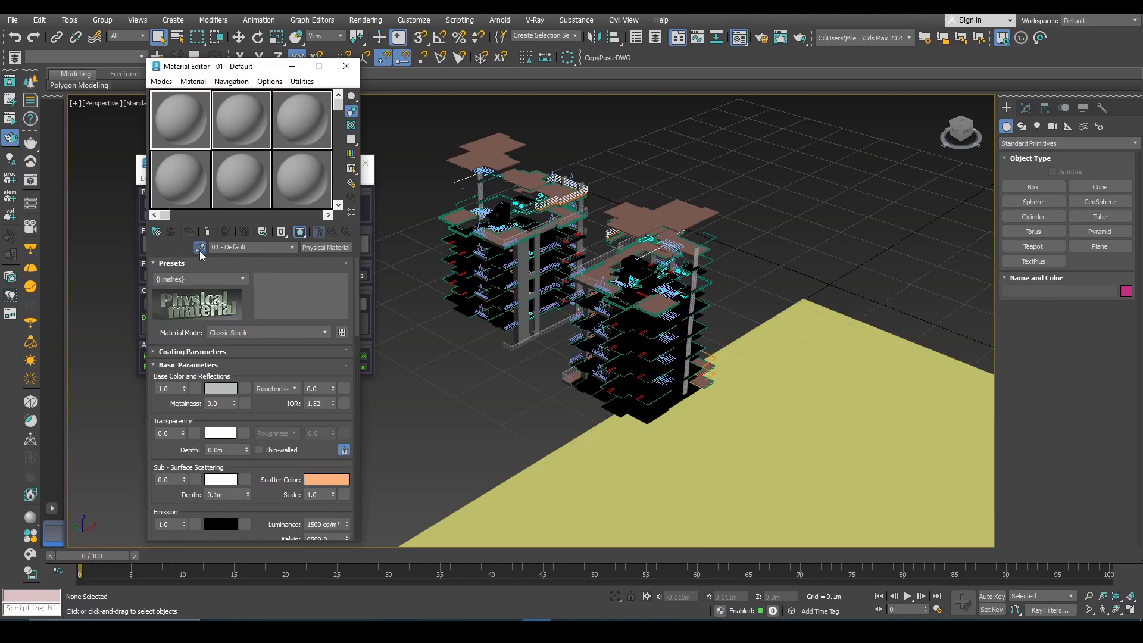
click(532, 174)
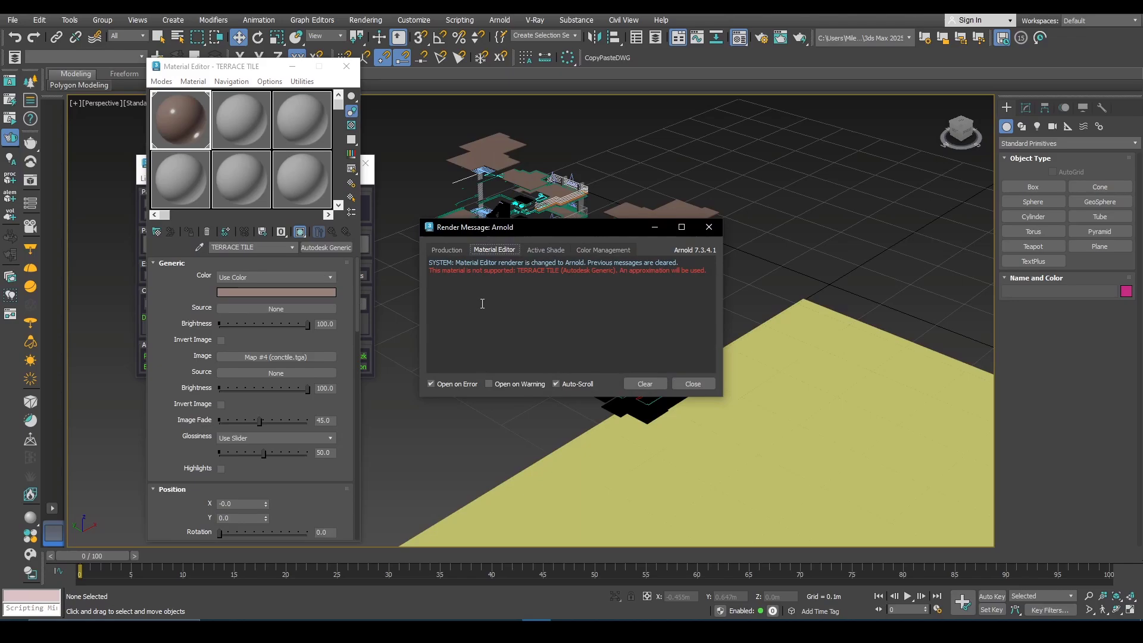
click(692, 383)
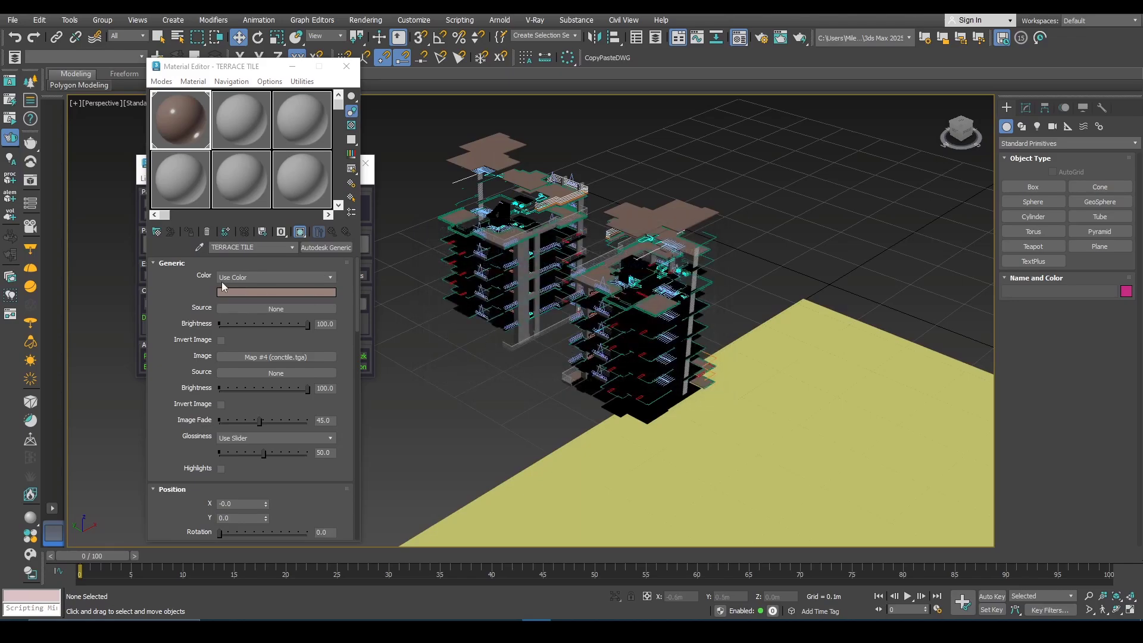
- Pick the model's Global material into slot 2, then close the render message and Material Editor
click(234, 130)
click(200, 247)
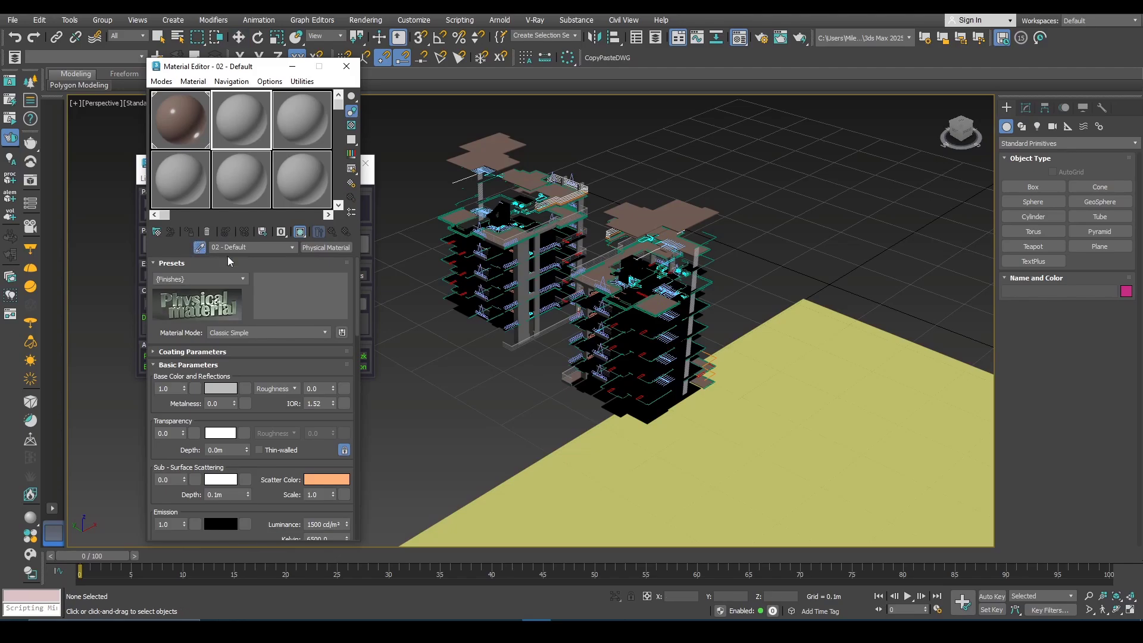
click(460, 238)
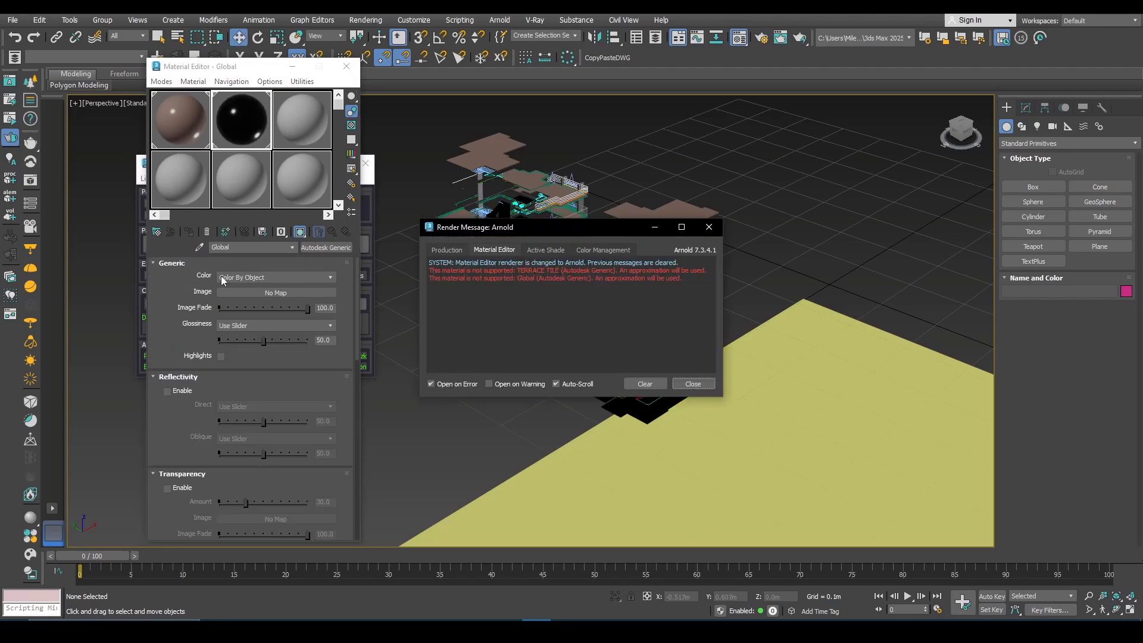
click(709, 227)
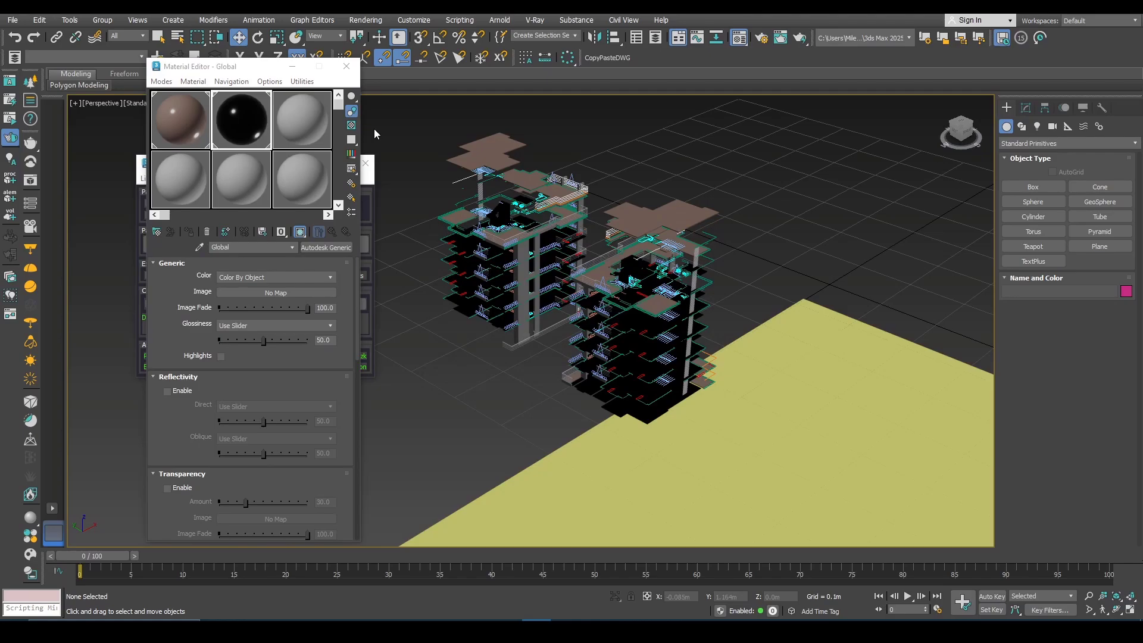
click(346, 67)
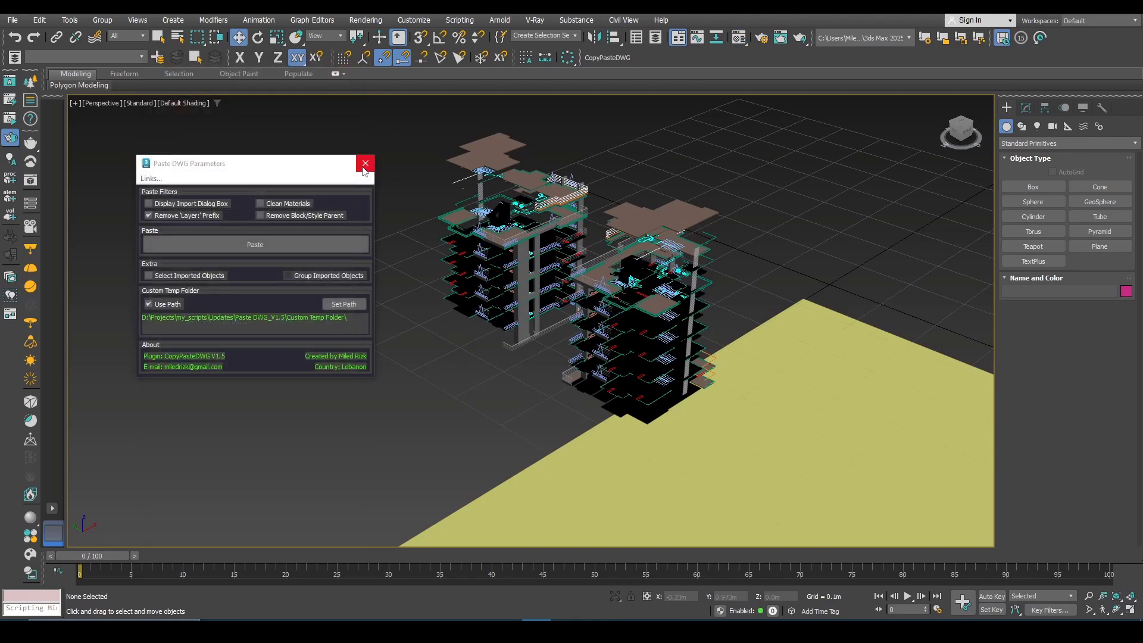
- Reset 3ds Max to an empty scene without saving
click(12, 20)
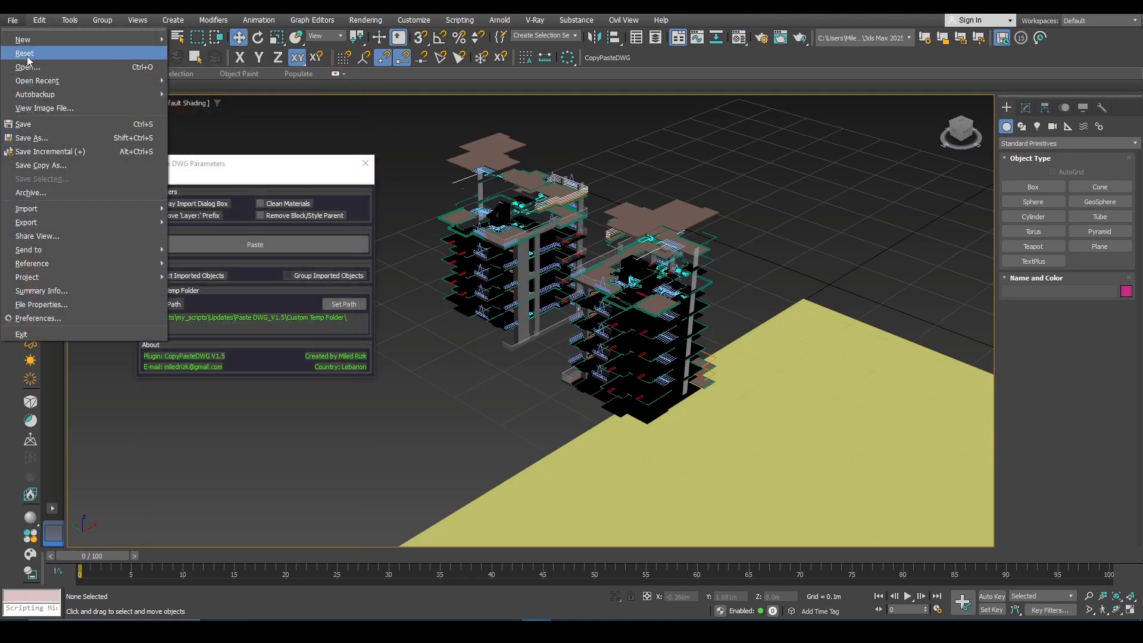
click(26, 54)
click(572, 333)
click(529, 339)
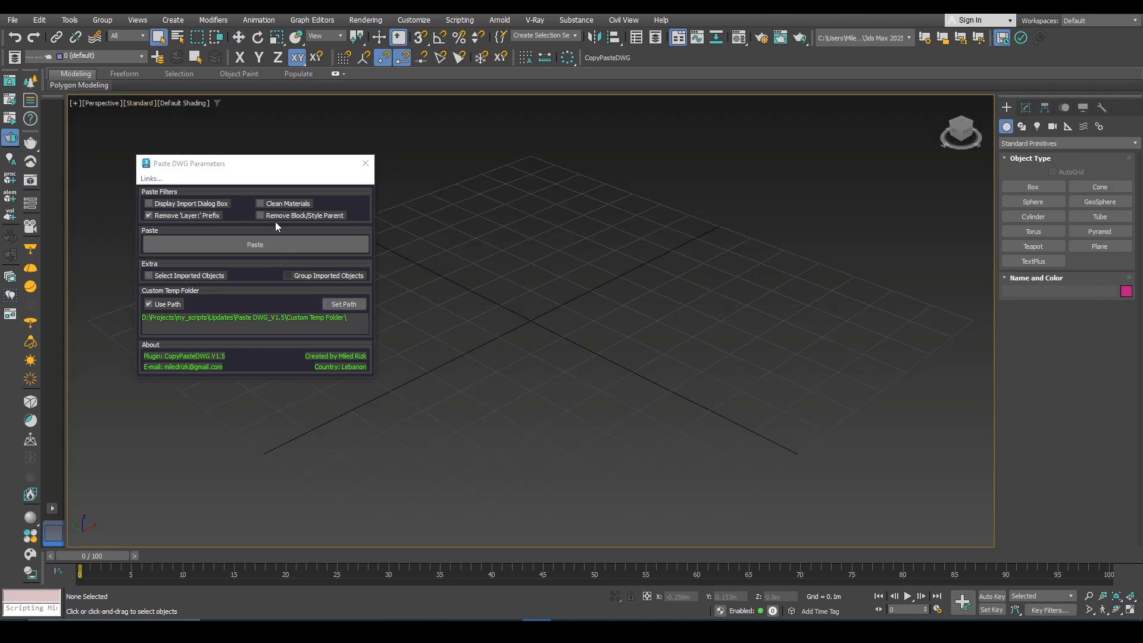
- Tick Clean Materials, paste the buildings showing only wire colours, and begin another reset
click(260, 204)
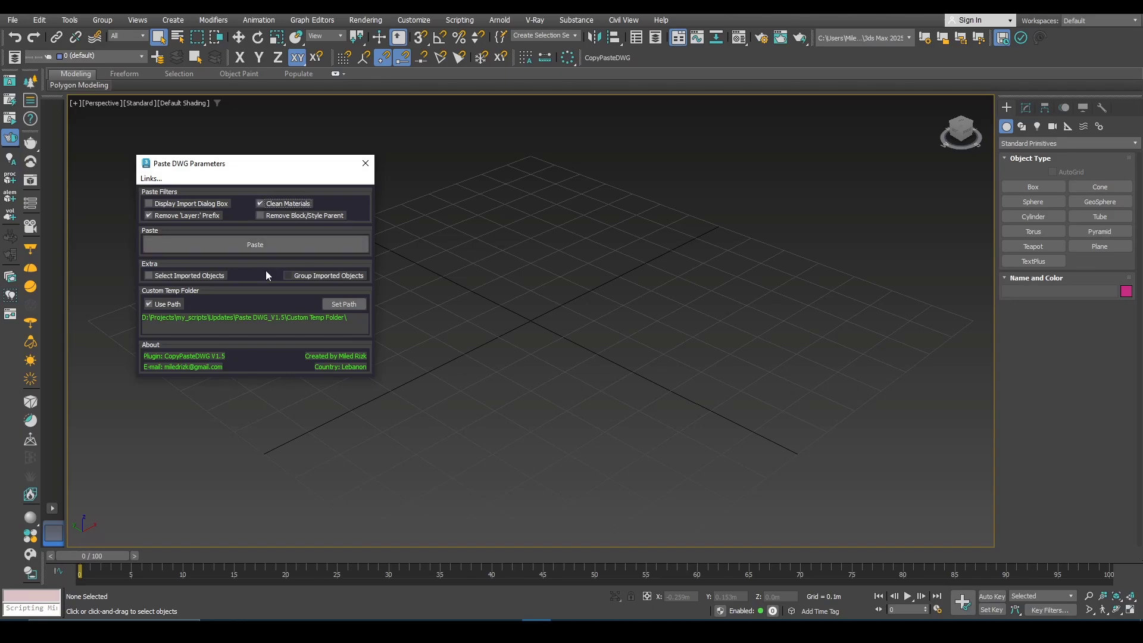
click(251, 245)
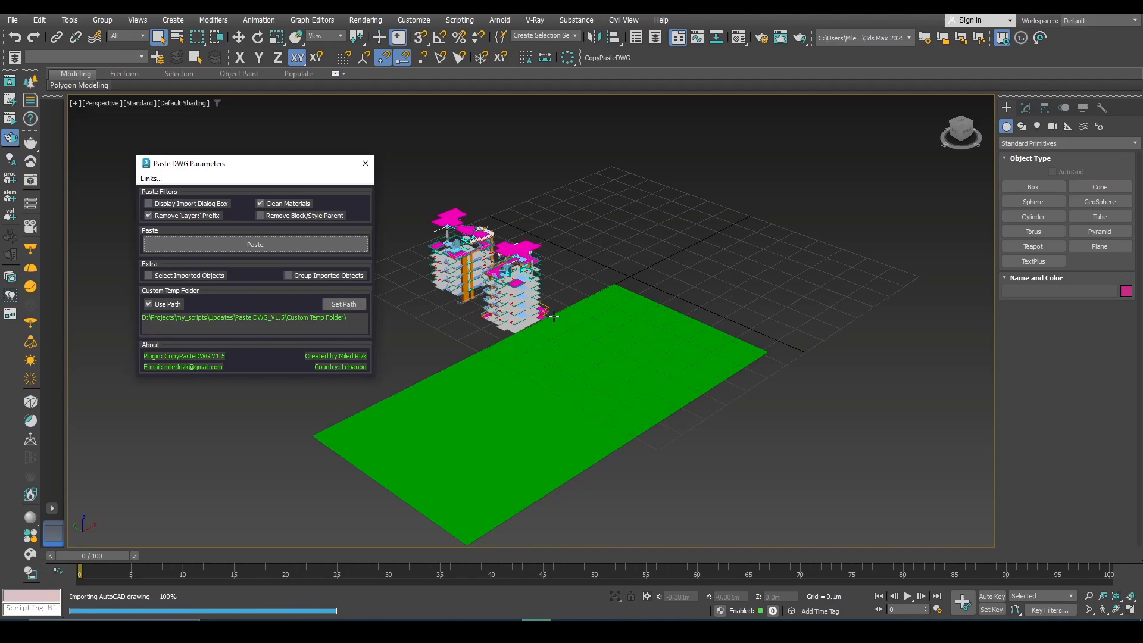
scroll(553, 316, up, 5)
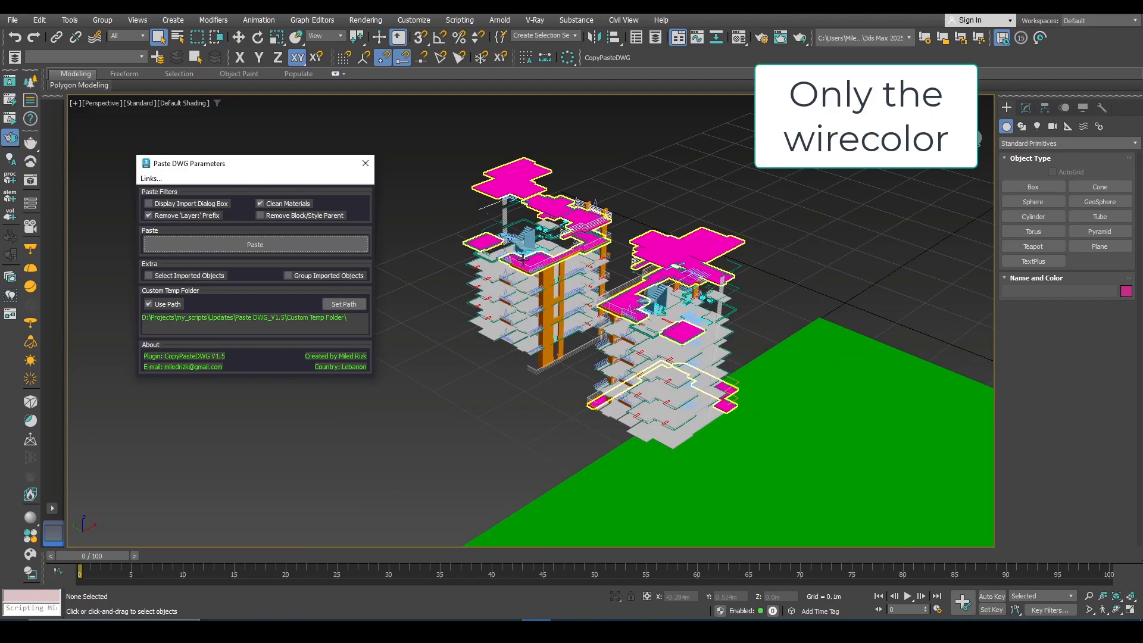
scroll(477, 277, down, 6)
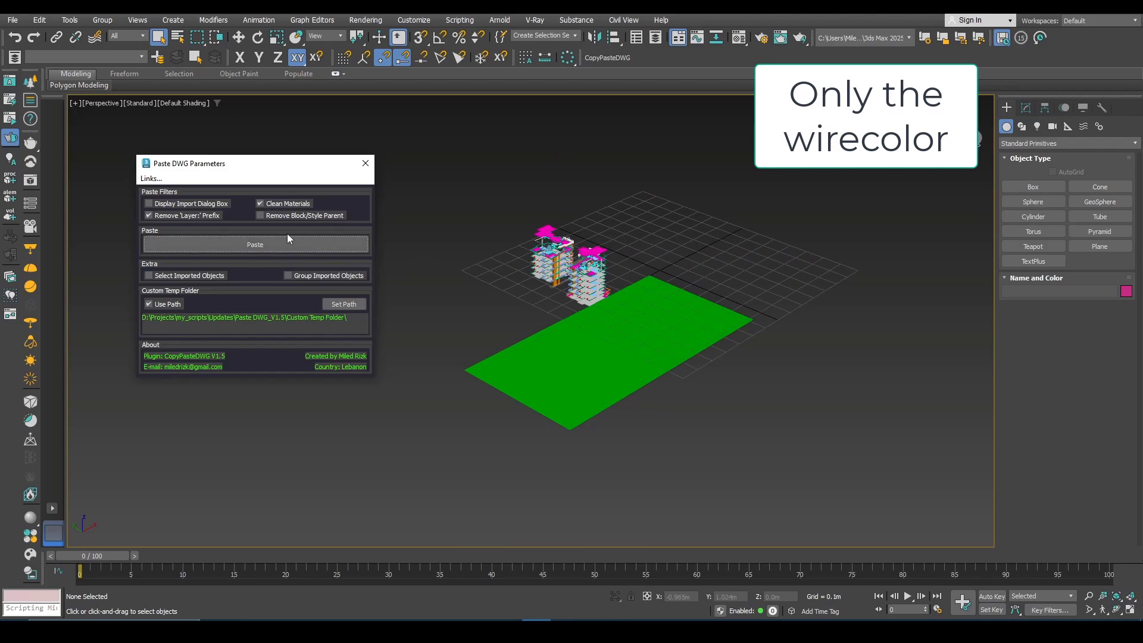
click(265, 239)
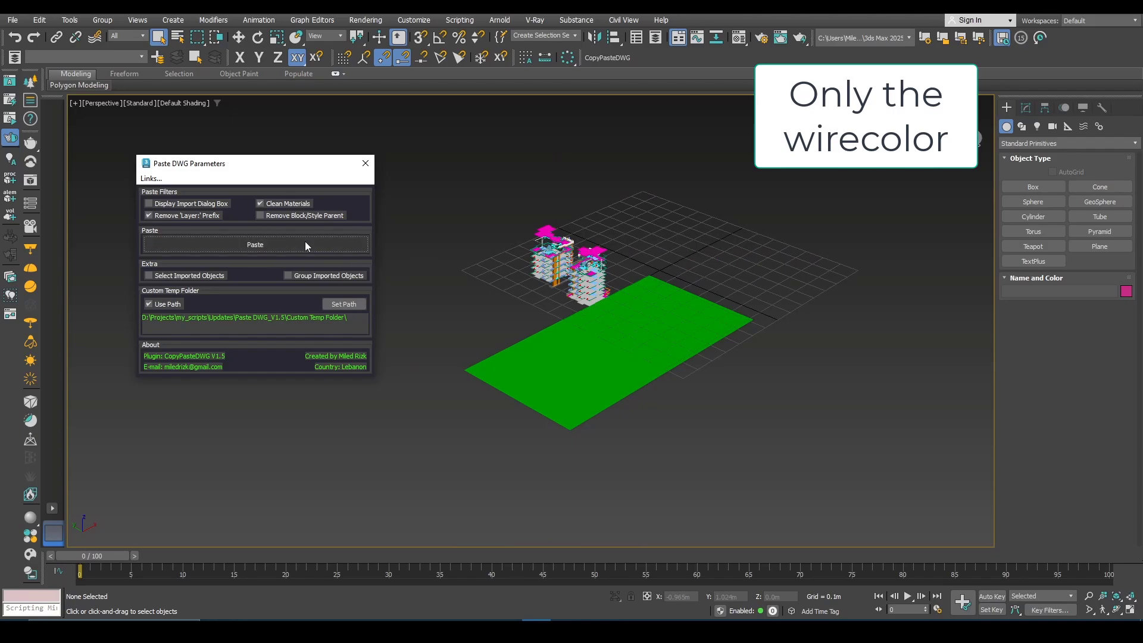
click(13, 20)
click(26, 52)
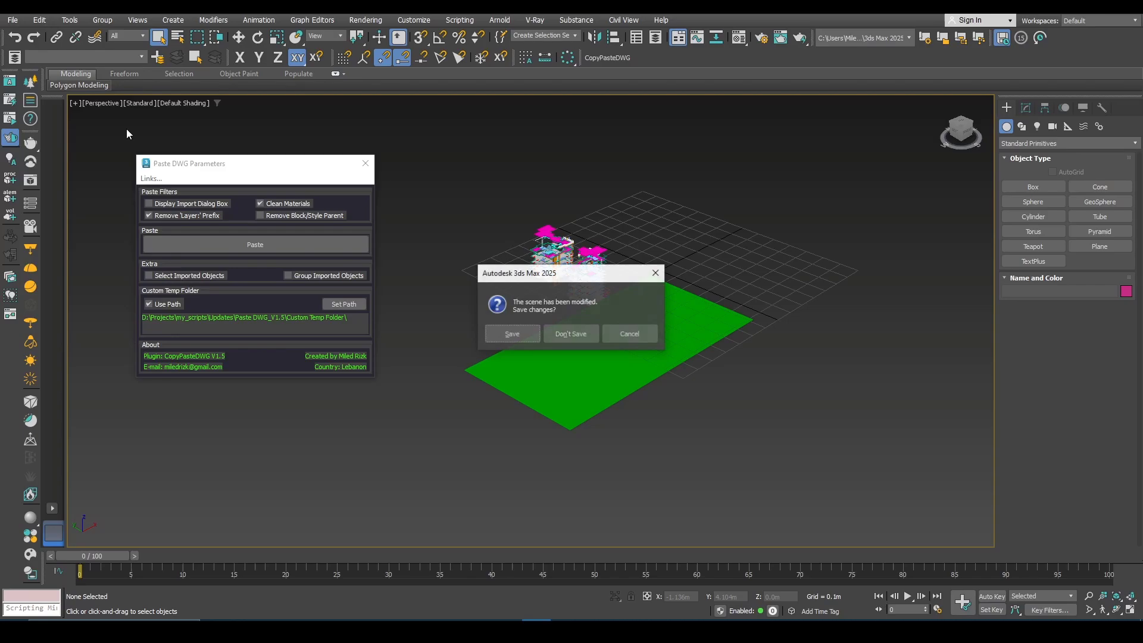
- Clear the 3ds Max scene without saving and trial-select a rectangle group in the AutoCAD test scene
click(548, 334)
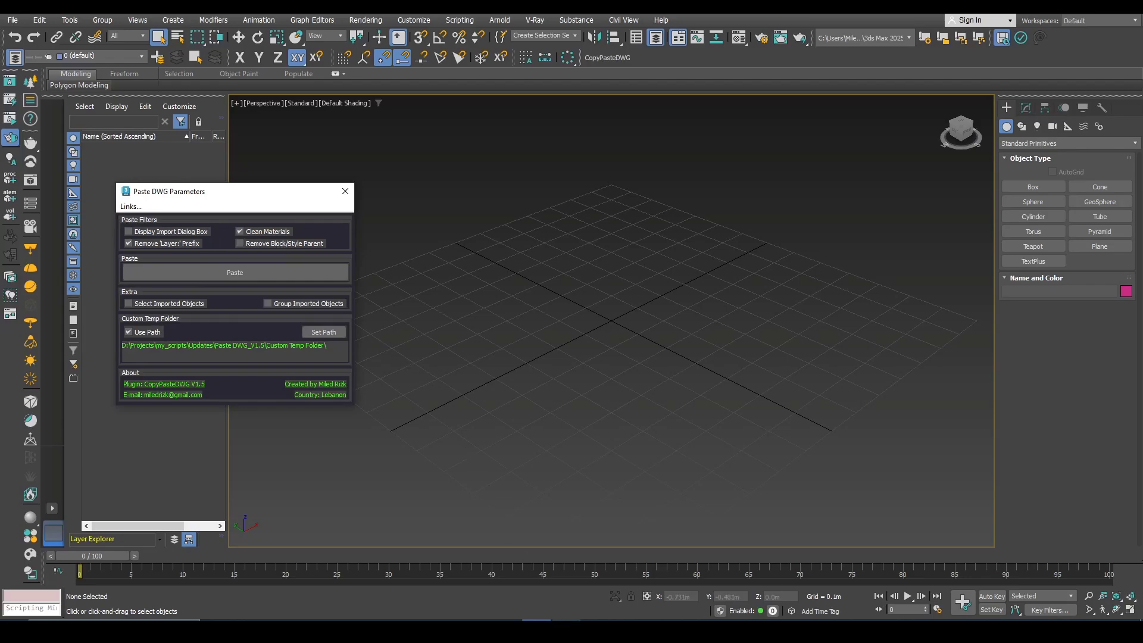
mouse_move(510, 629)
click(595, 580)
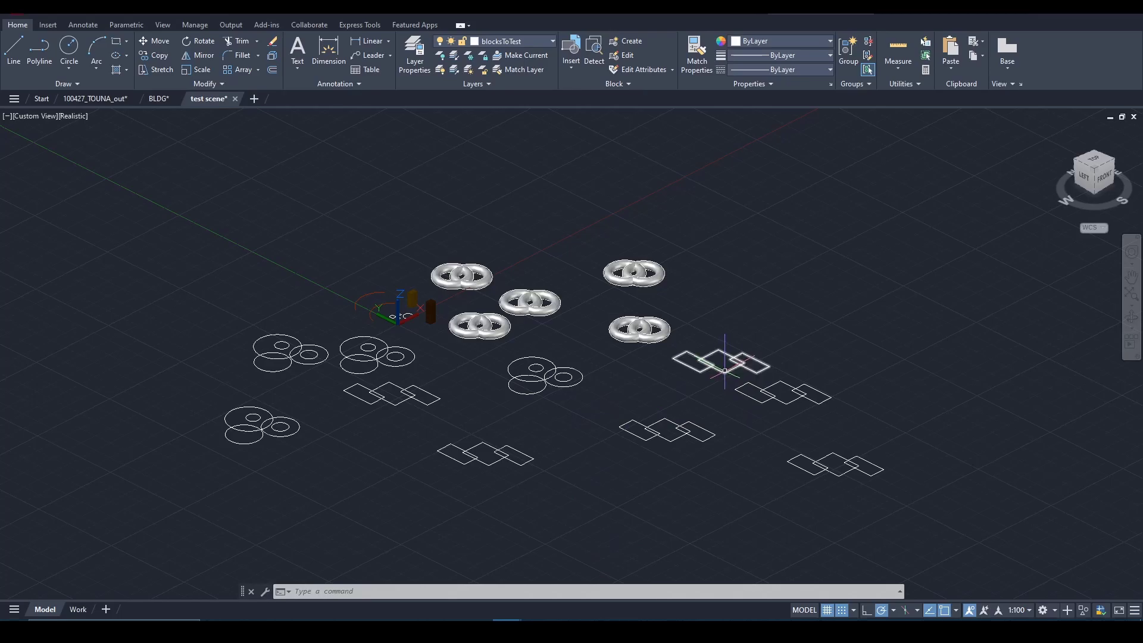
click(729, 368)
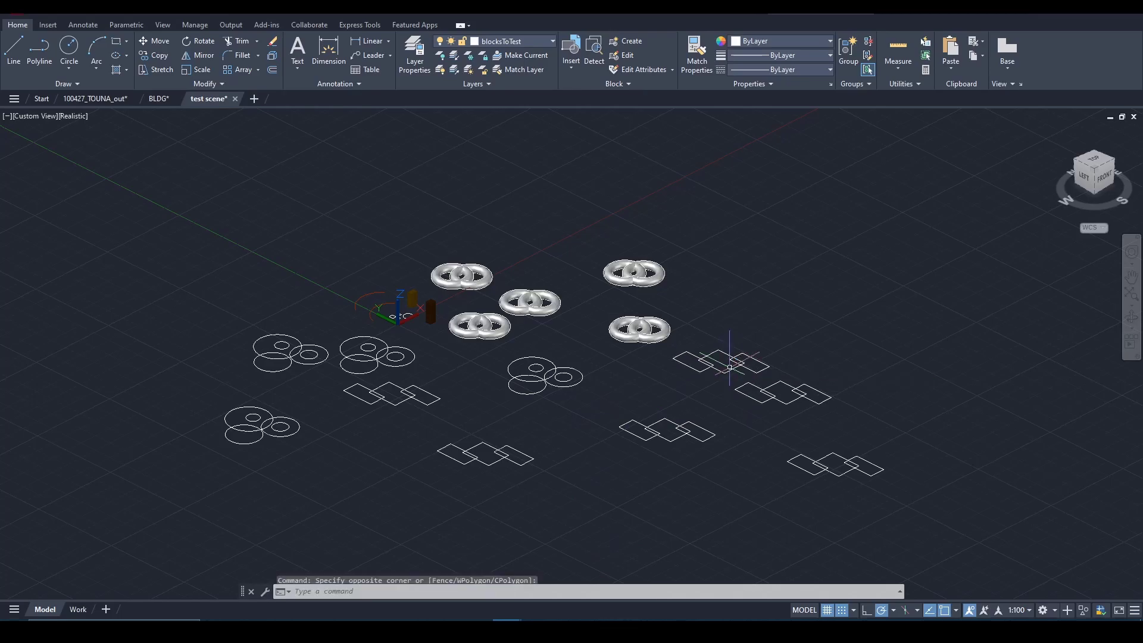
click(749, 358)
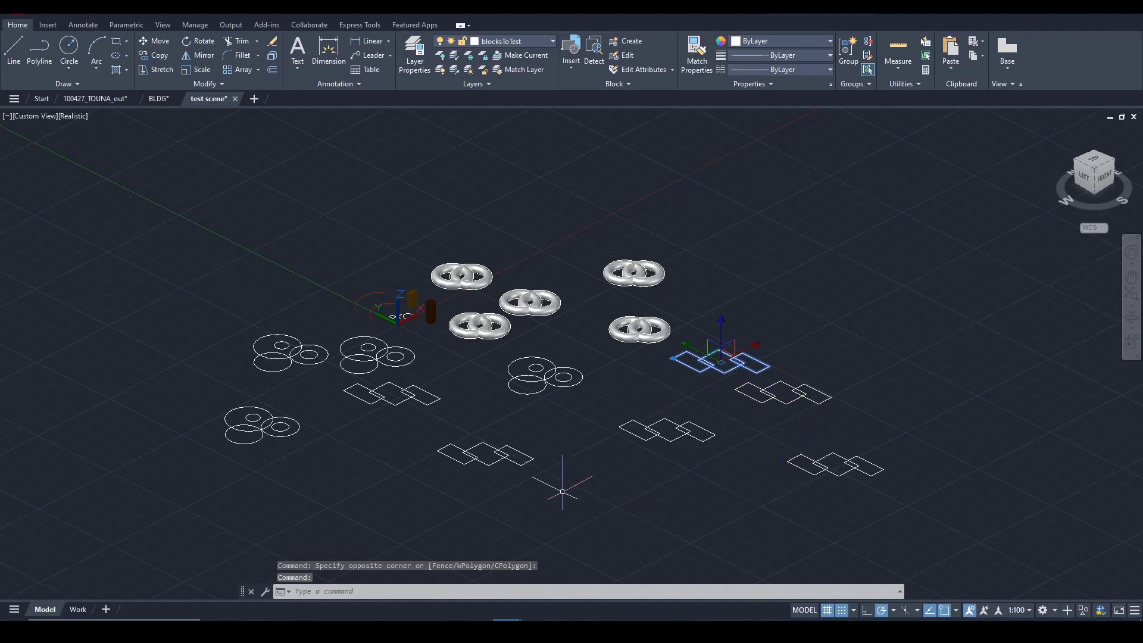
key(Escape)
key(Escape)
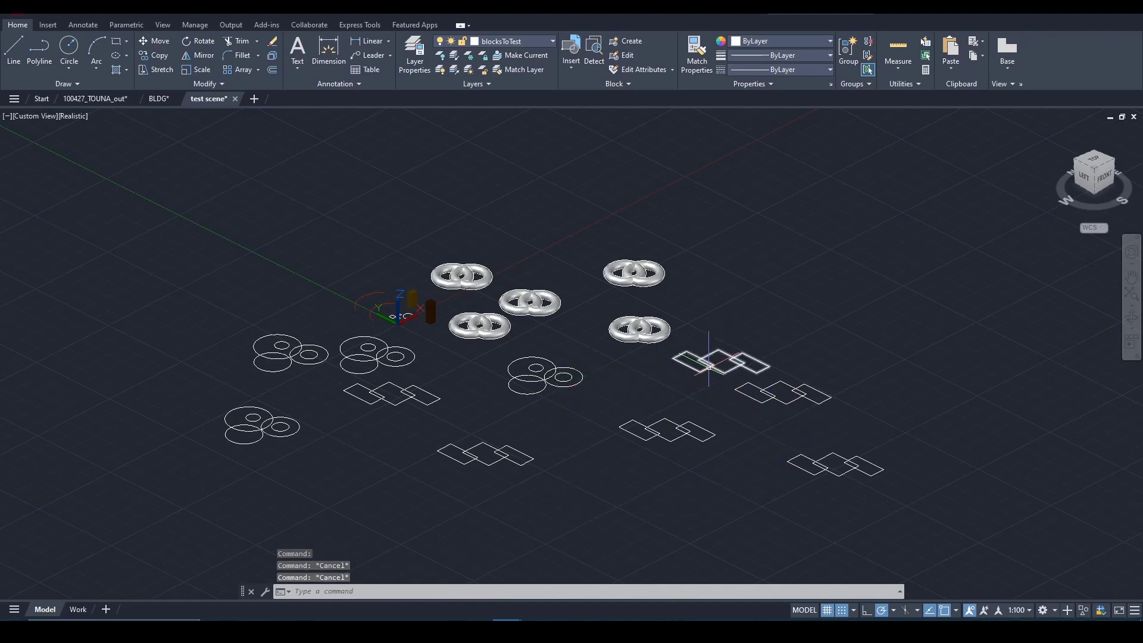
scroll(705, 364, up, 2)
scroll(670, 377, down, 2)
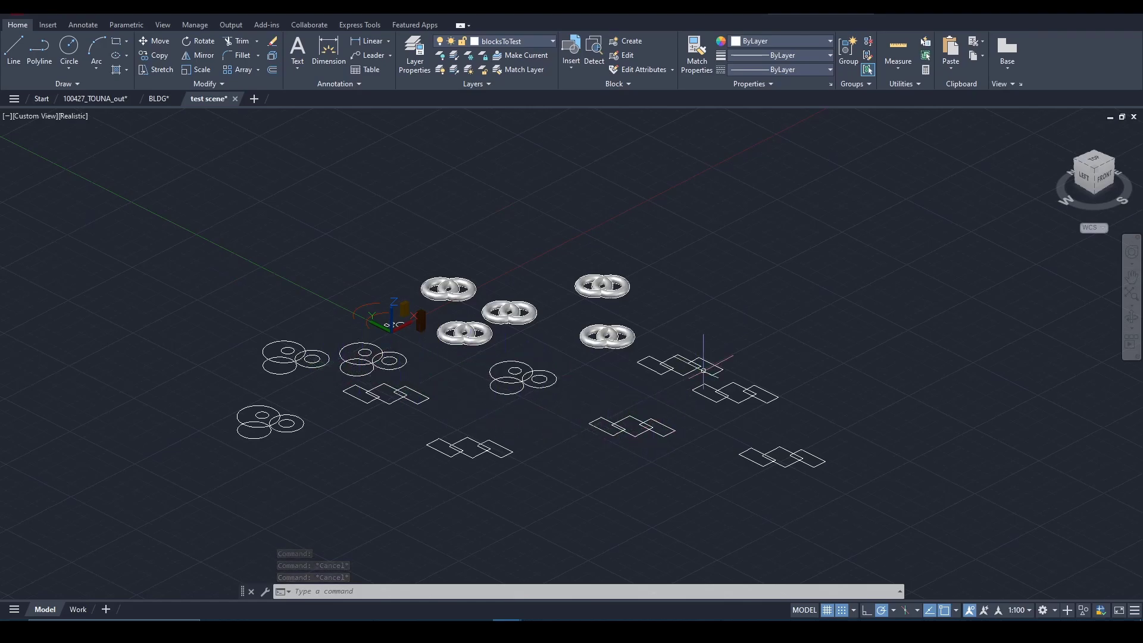
- Window-select the double tori, circles and nested rectangle blocks together
click(613, 336)
scroll(625, 340, up, 2)
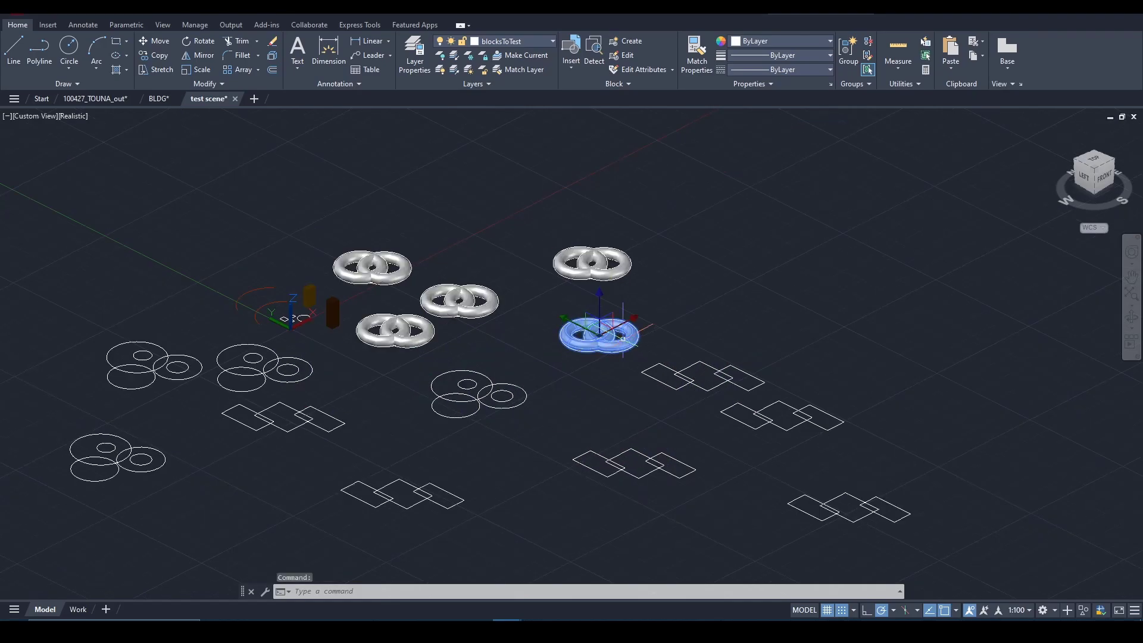
scroll(579, 338, down, 2)
key(Escape)
key(Escape)
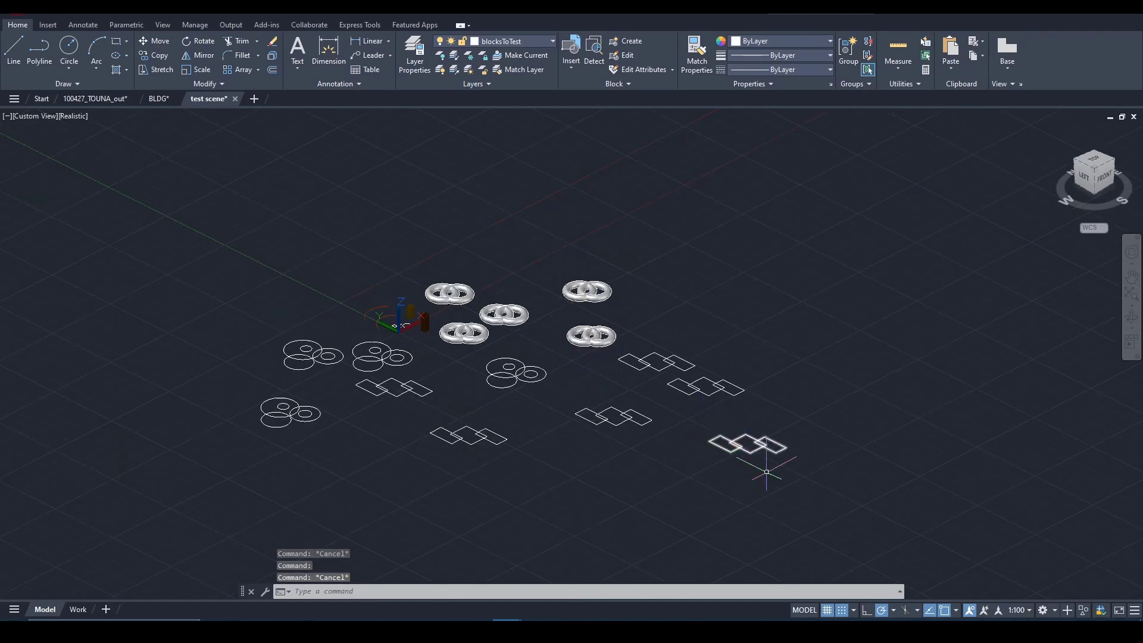
click(824, 504)
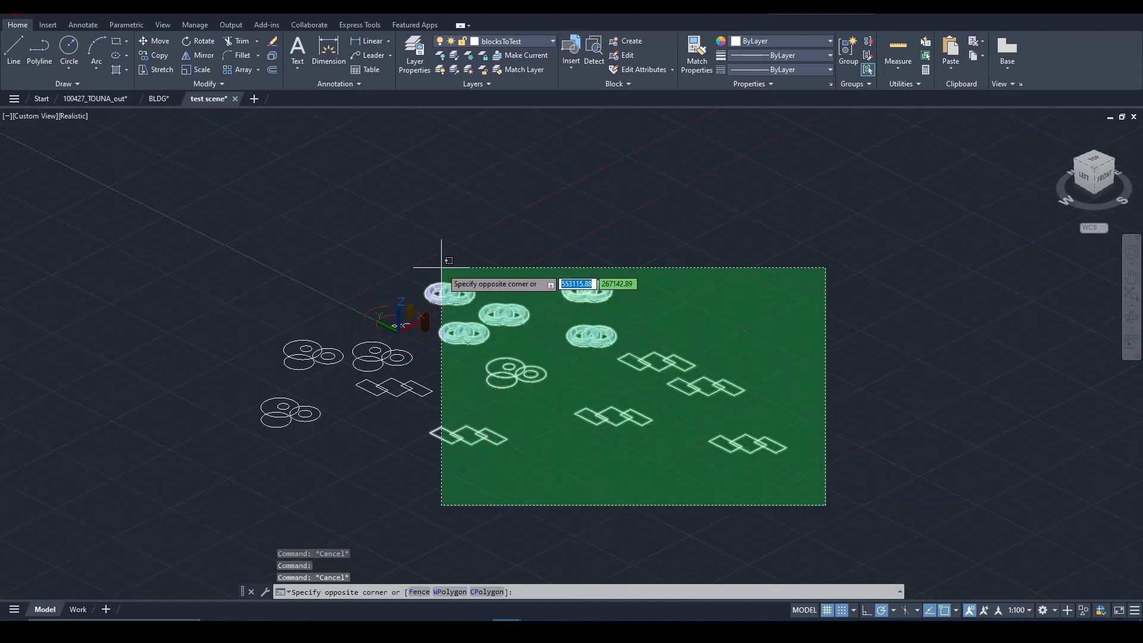
click(437, 275)
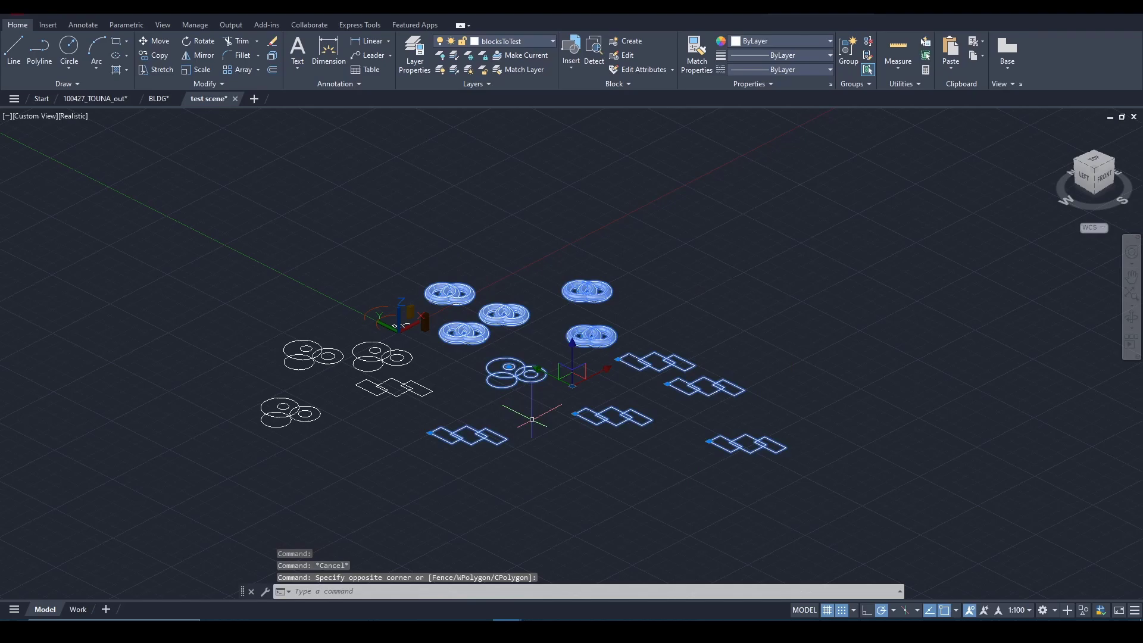
- Paste the chosen AutoCAD blocks into 3ds Max and enlarge the scene object list
click(513, 610)
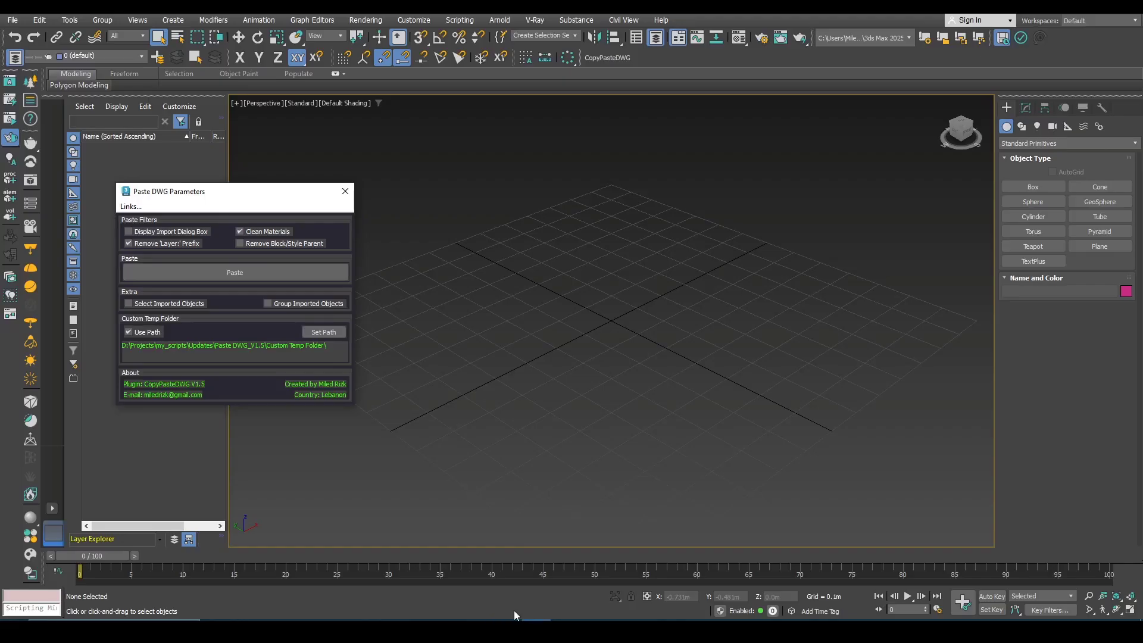
click(245, 273)
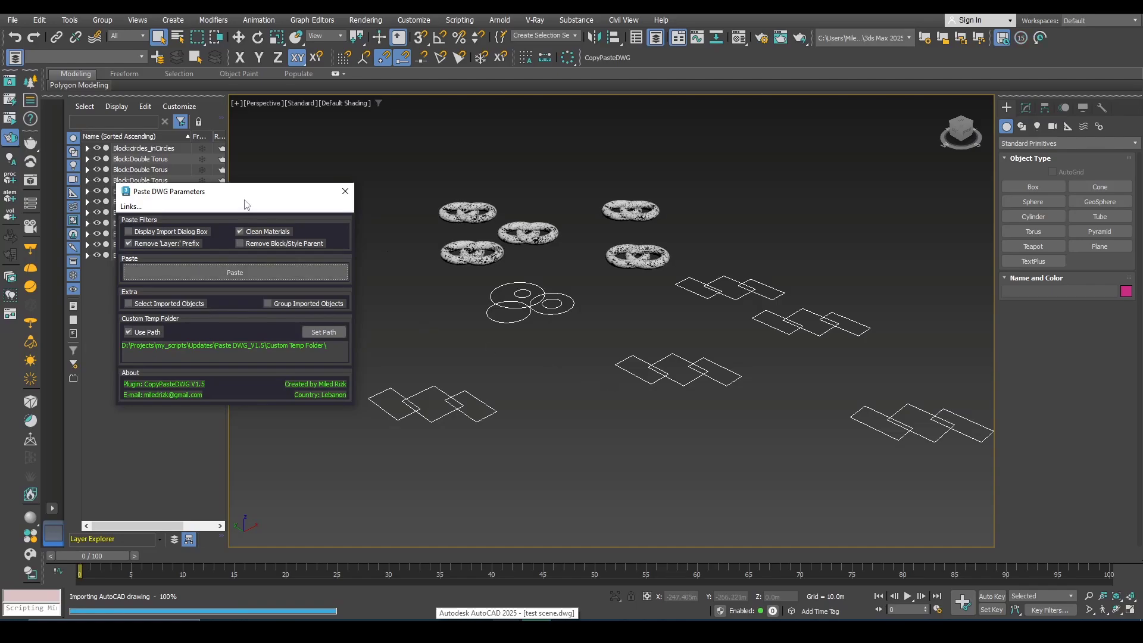
drag(245, 197, 274, 392)
- Expand the Block rows and inspect Block:Double Torus and its blocksToTest child in the Modify panel
click(520, 300)
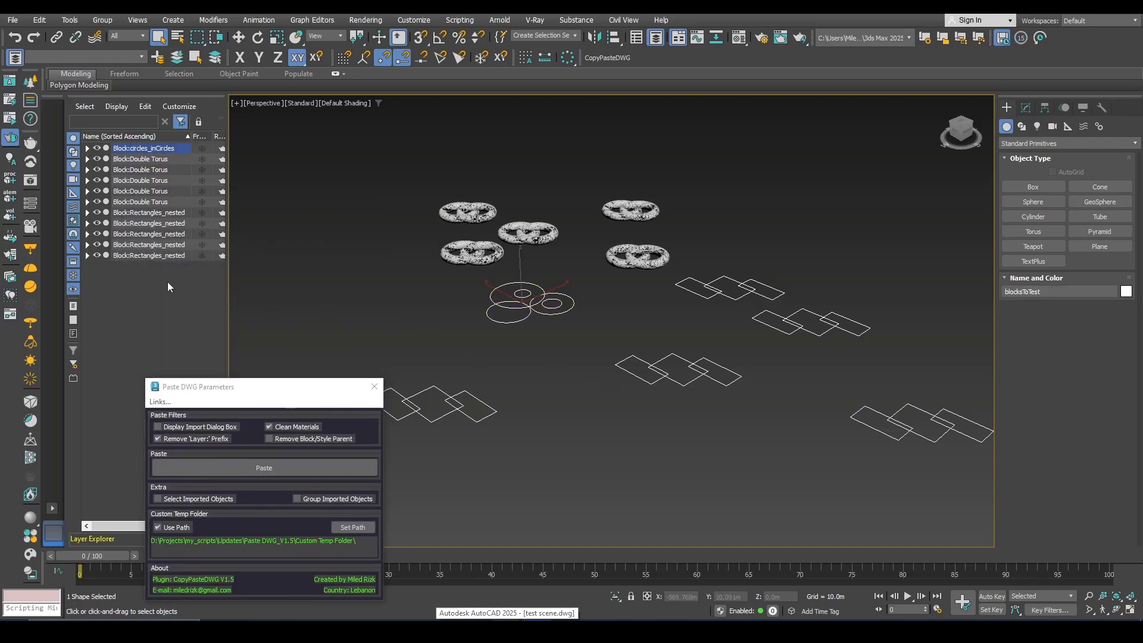
click(87, 245)
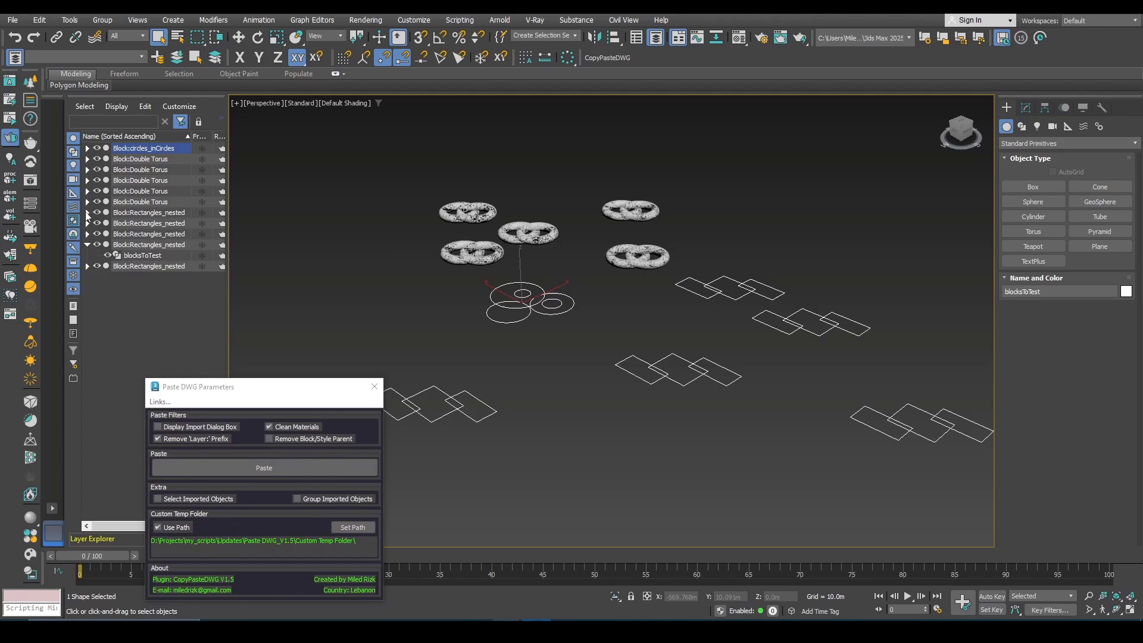
click(88, 202)
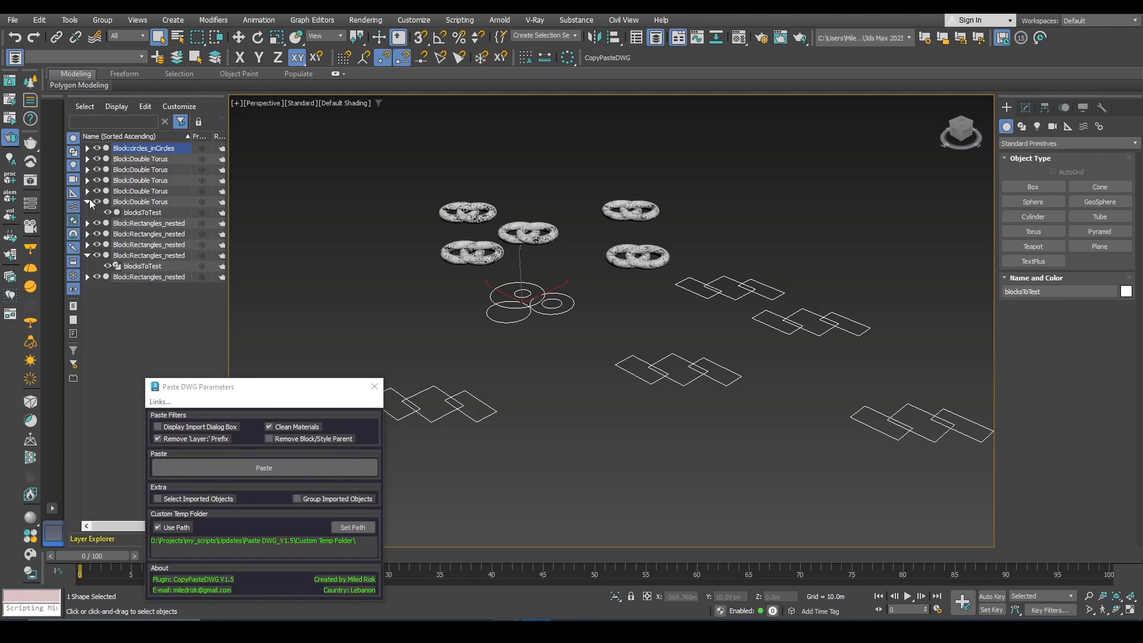
click(526, 238)
click(89, 160)
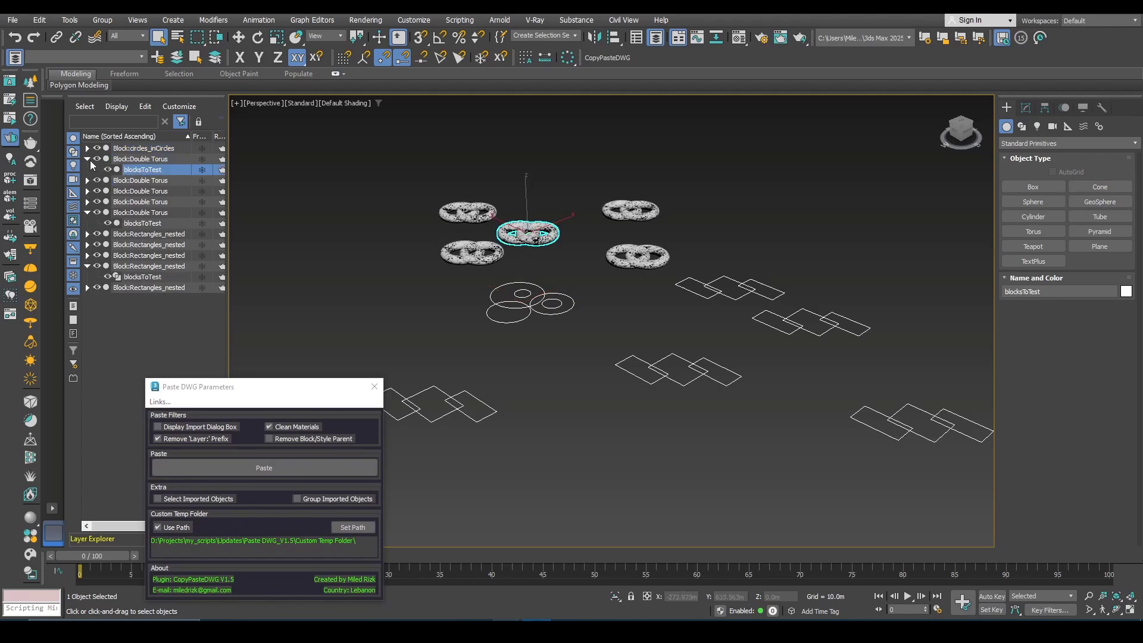
click(132, 160)
click(1025, 108)
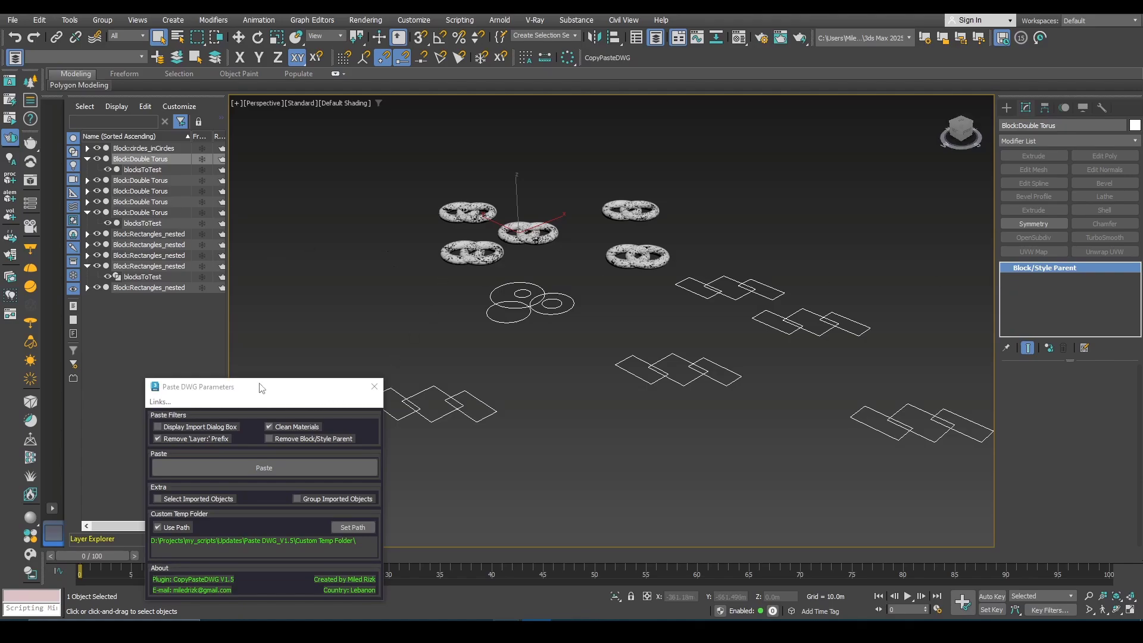
drag(262, 387, 300, 238)
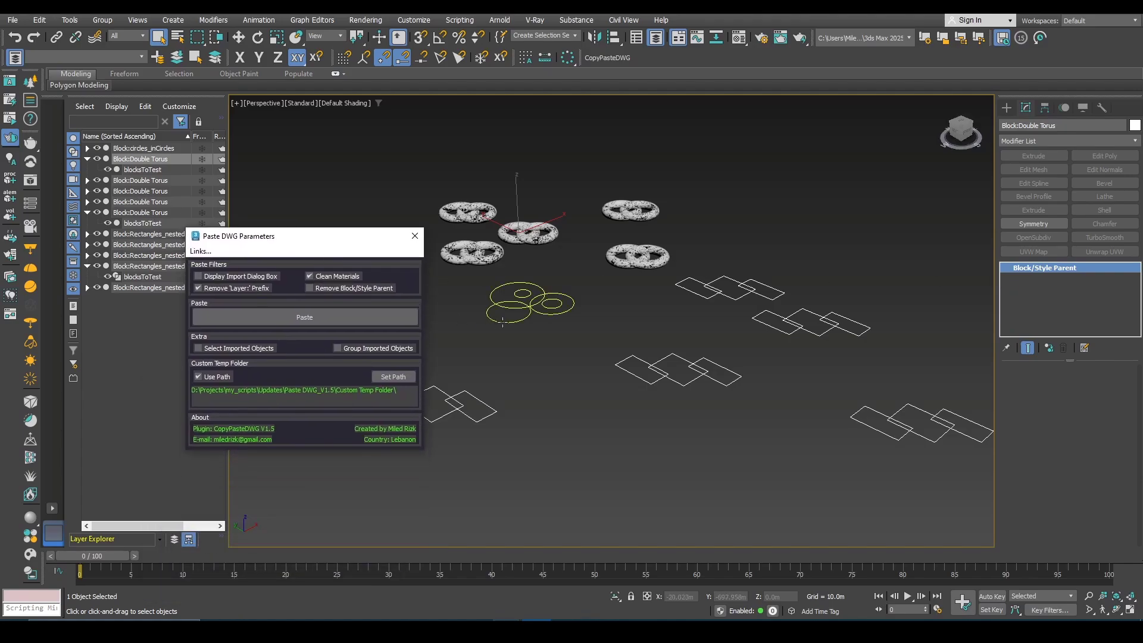
- Reset the 3ds Max scene to an empty grid
click(8, 21)
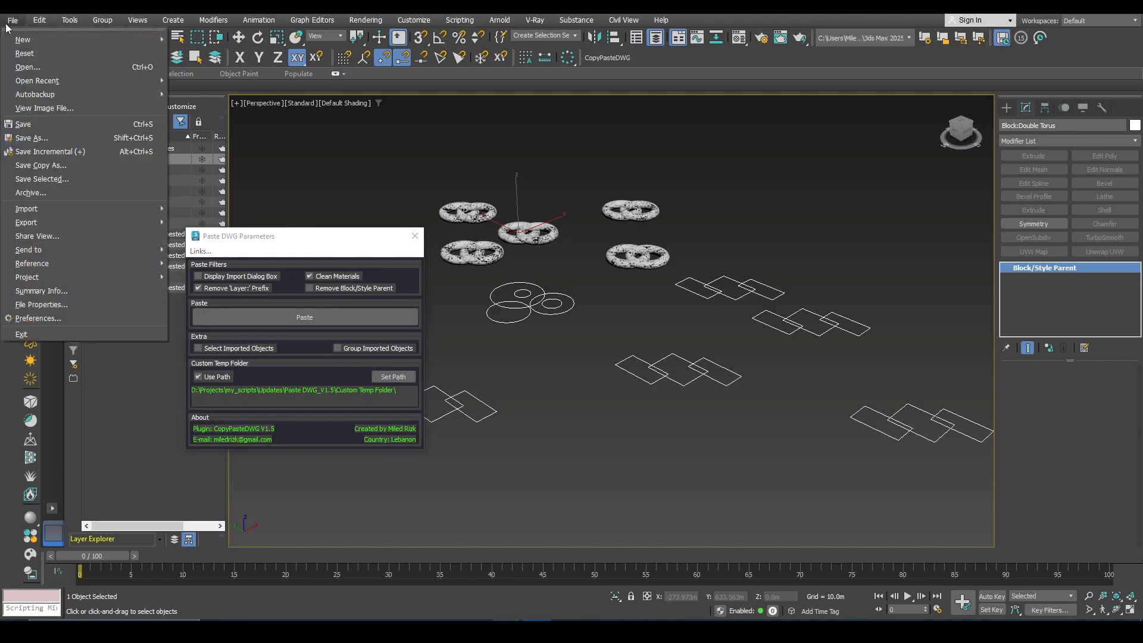
click(25, 53)
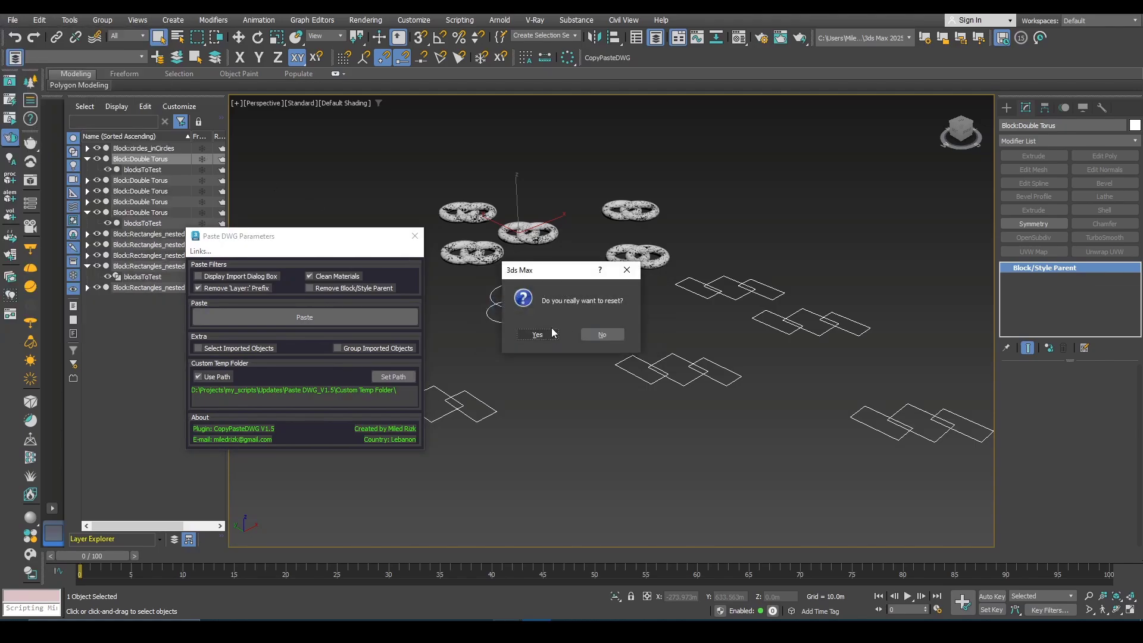
click(538, 335)
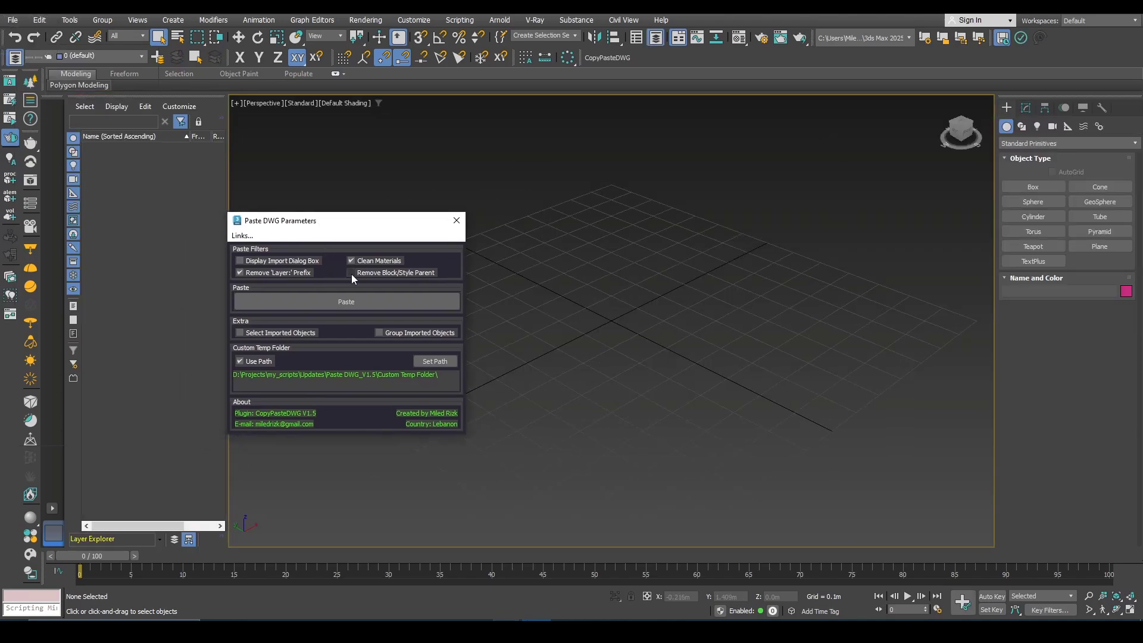
- Tick Remove Block/Style Parent, repaste the blocks, and check the circle and torus are named blocksToTest
click(352, 273)
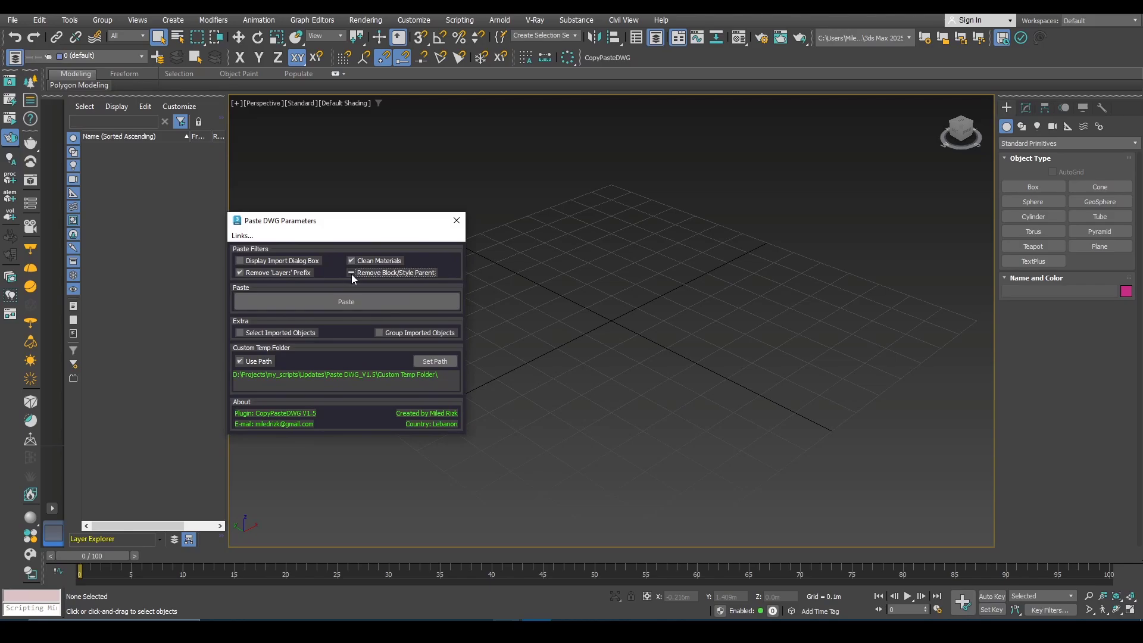
click(349, 306)
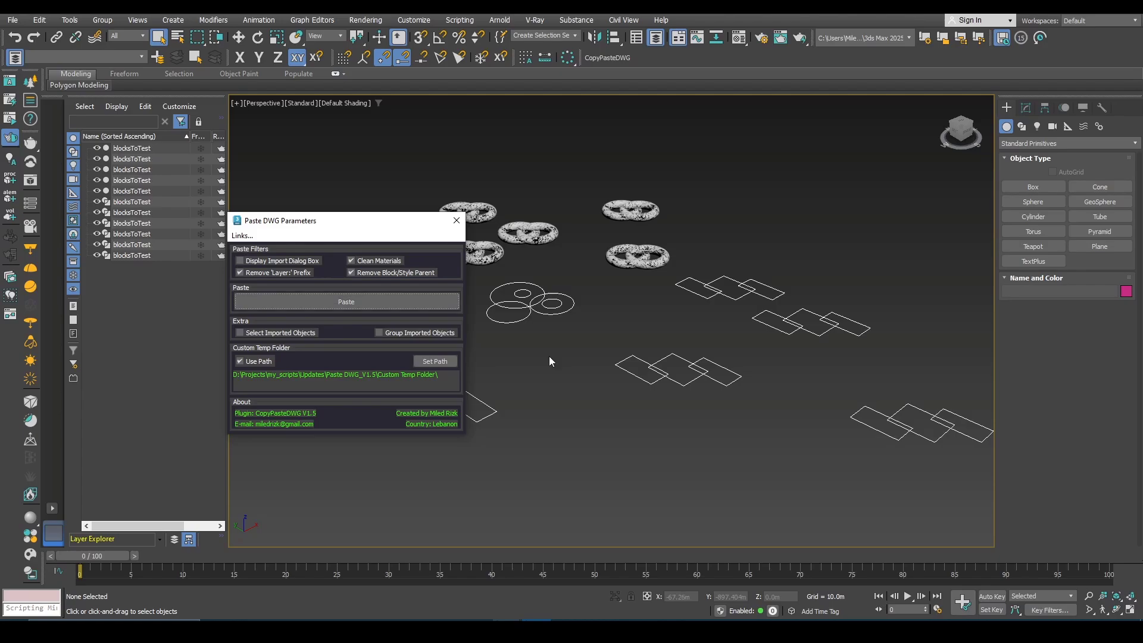
click(554, 305)
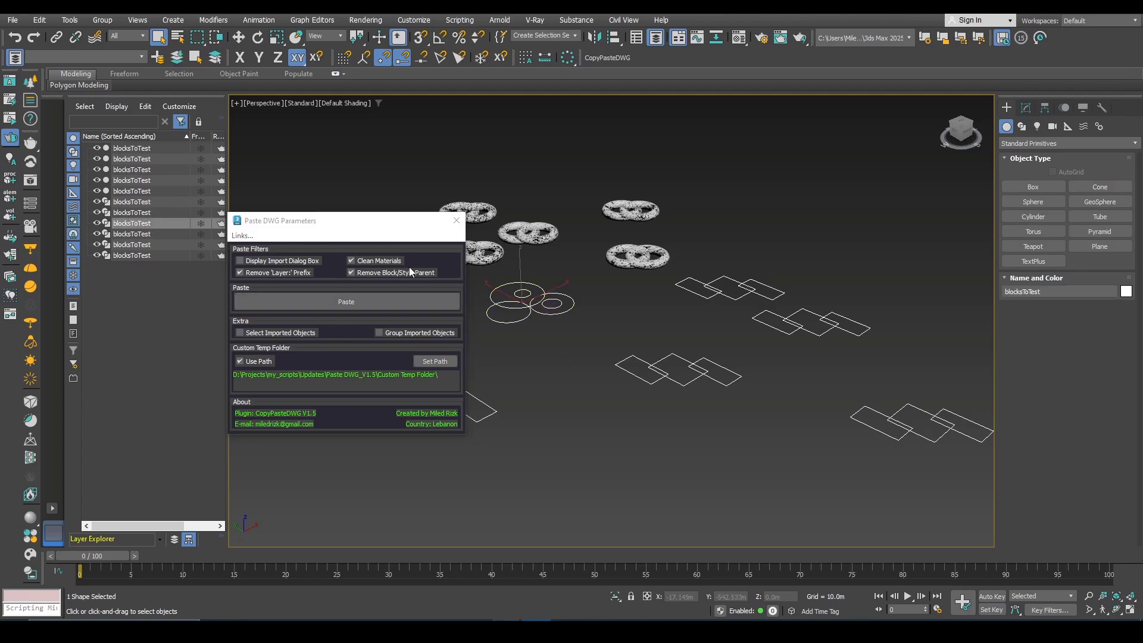
click(1024, 107)
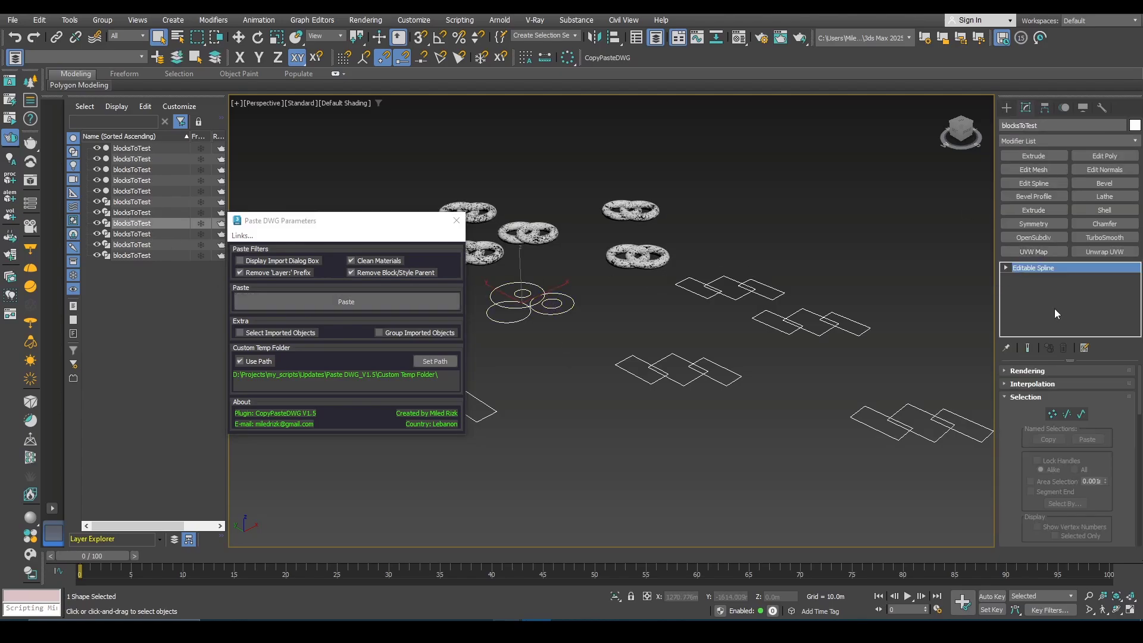
click(650, 213)
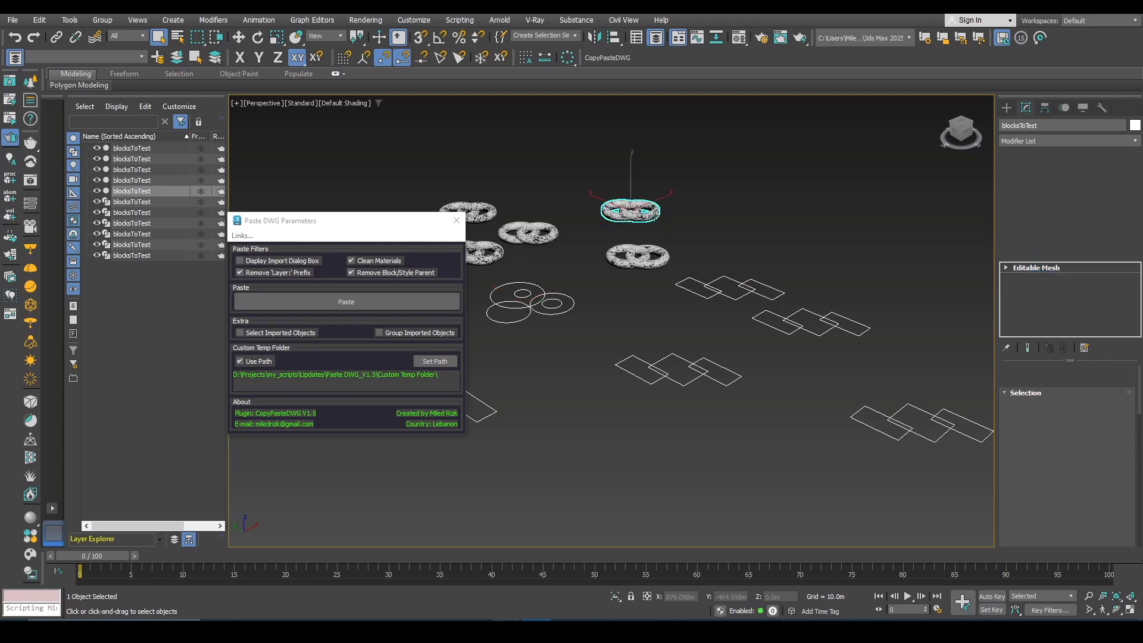
scroll(826, 343, down, 3)
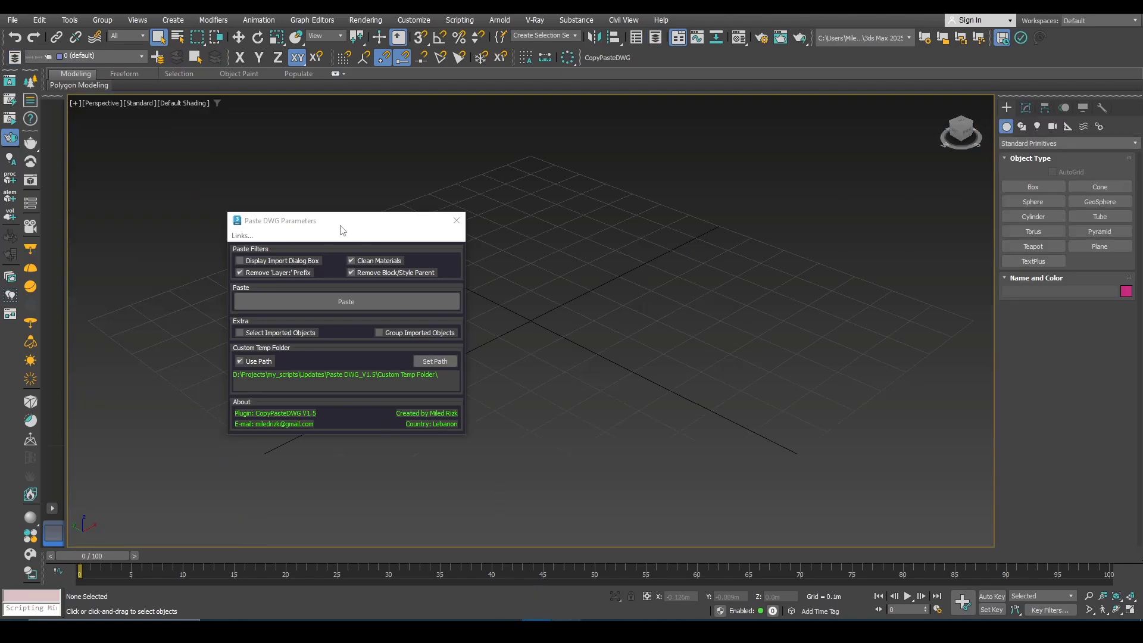
- Enable Select Imported Objects and paste the drawing so its 11 objects arrive selected
drag(339, 230, 255, 221)
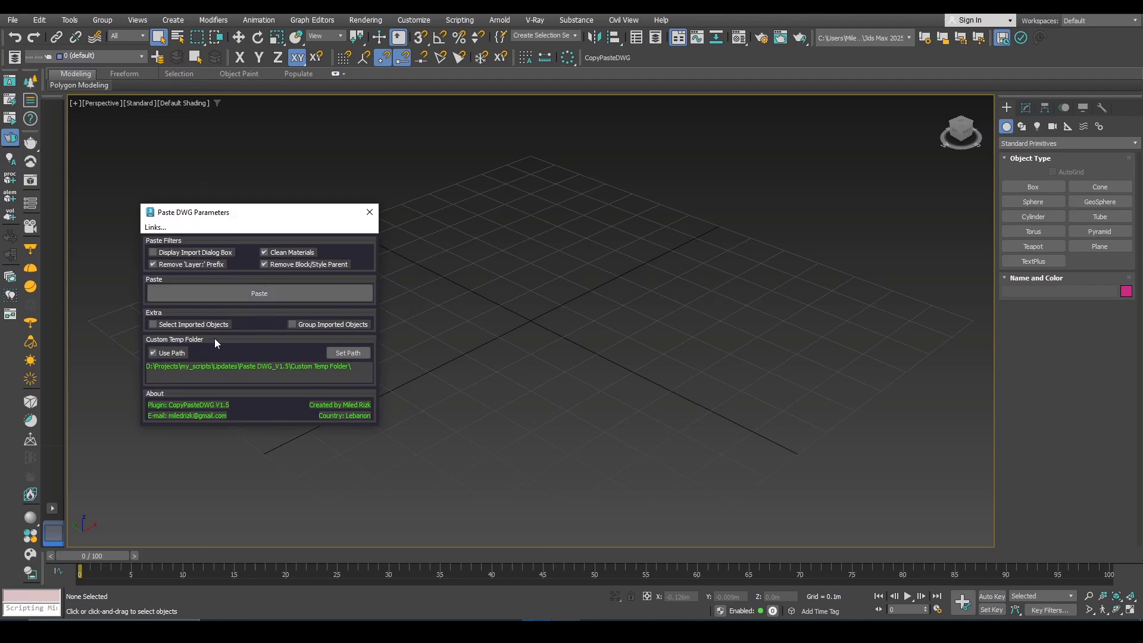
click(158, 327)
click(263, 293)
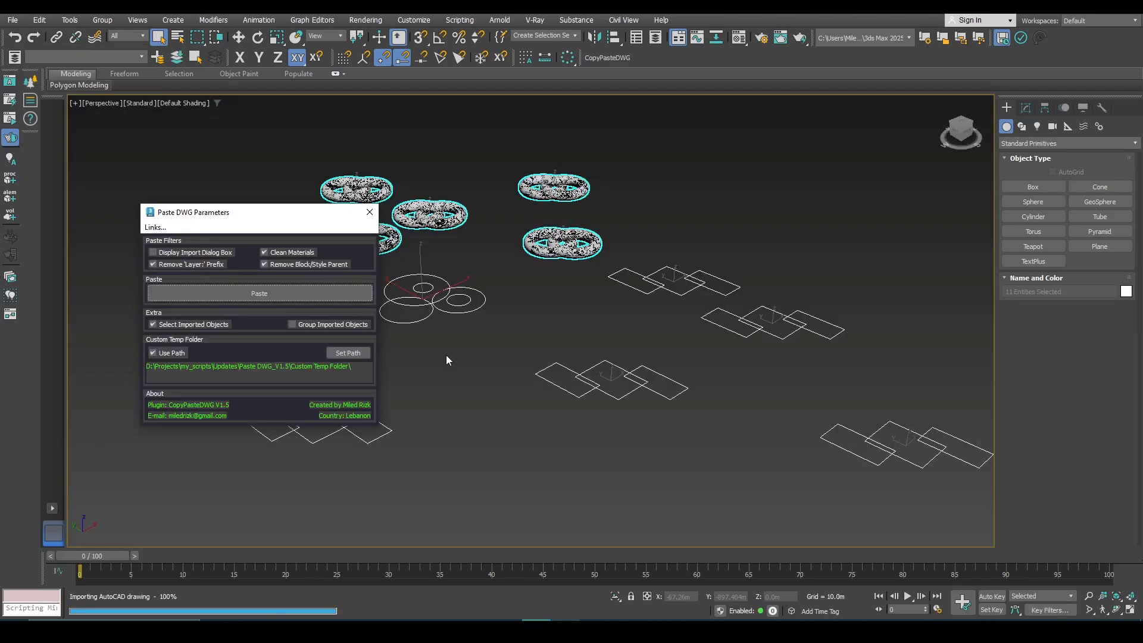
- Test-move the selected objects upward, cancel the move, and turn Select Imported Objects off
key(w)
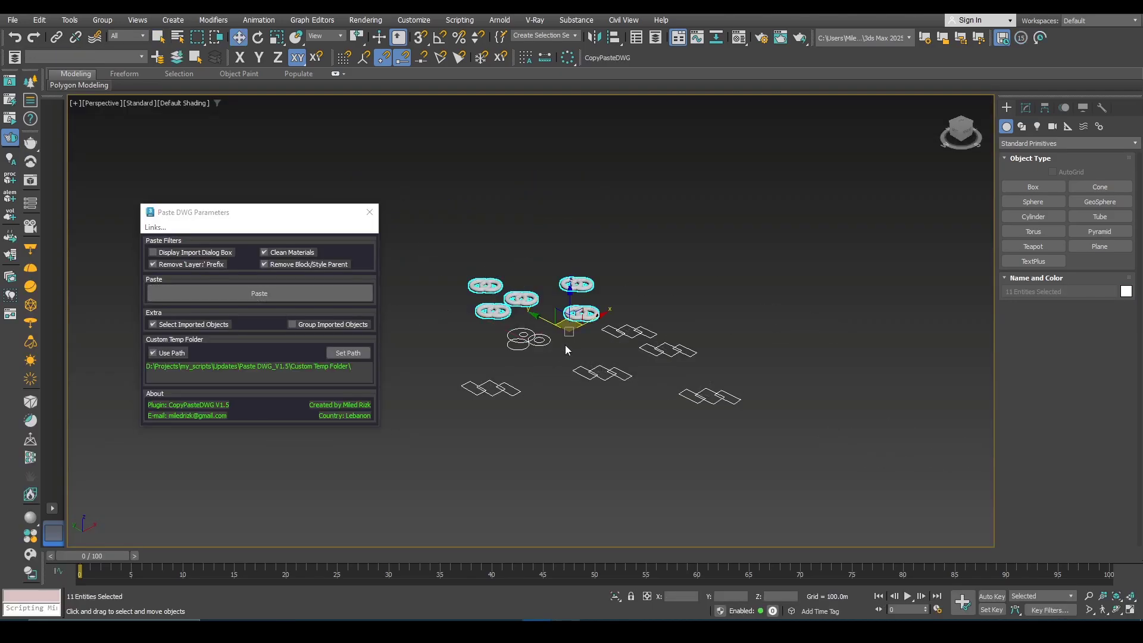
drag(566, 301, 567, 170)
right_click(566, 166)
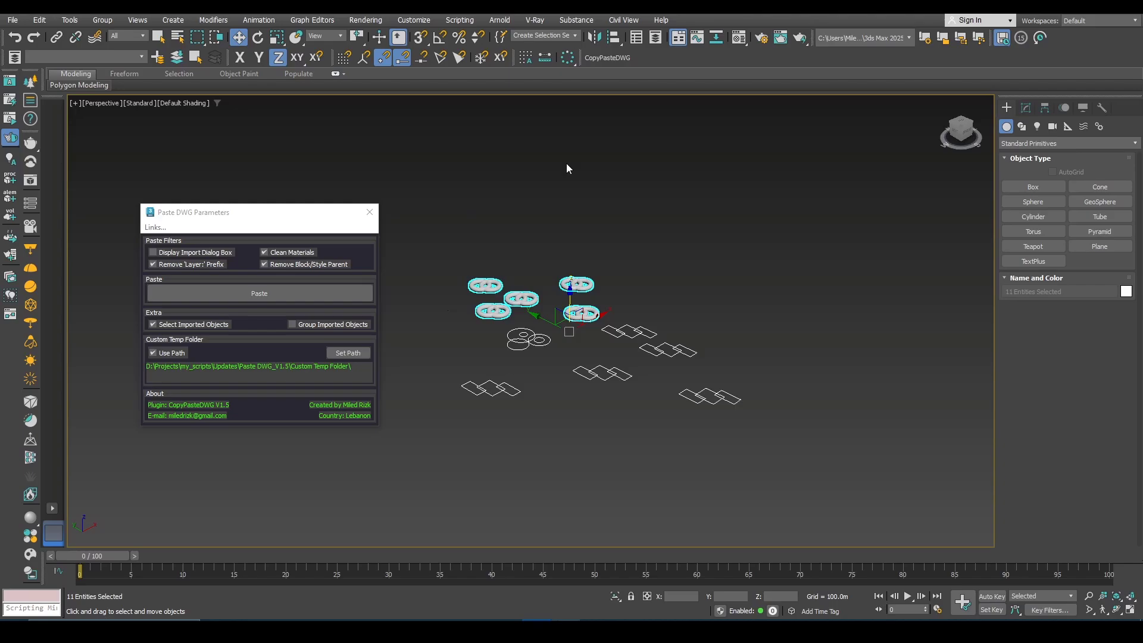
click(161, 326)
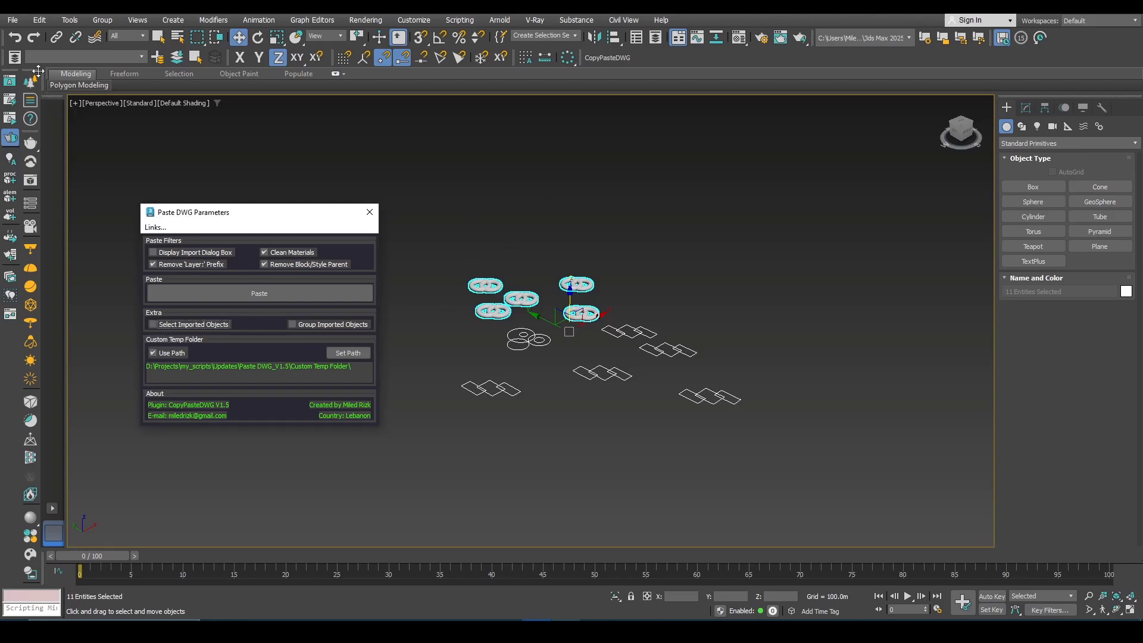
click(12, 20)
- Reset the scene without saving changes
click(24, 53)
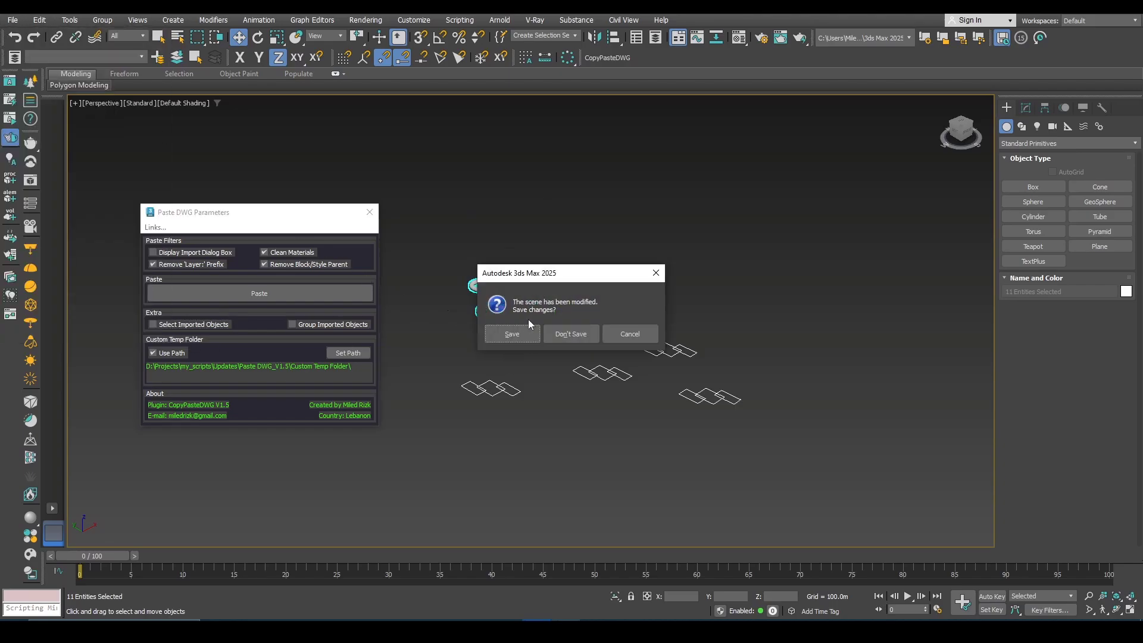
click(570, 333)
click(534, 333)
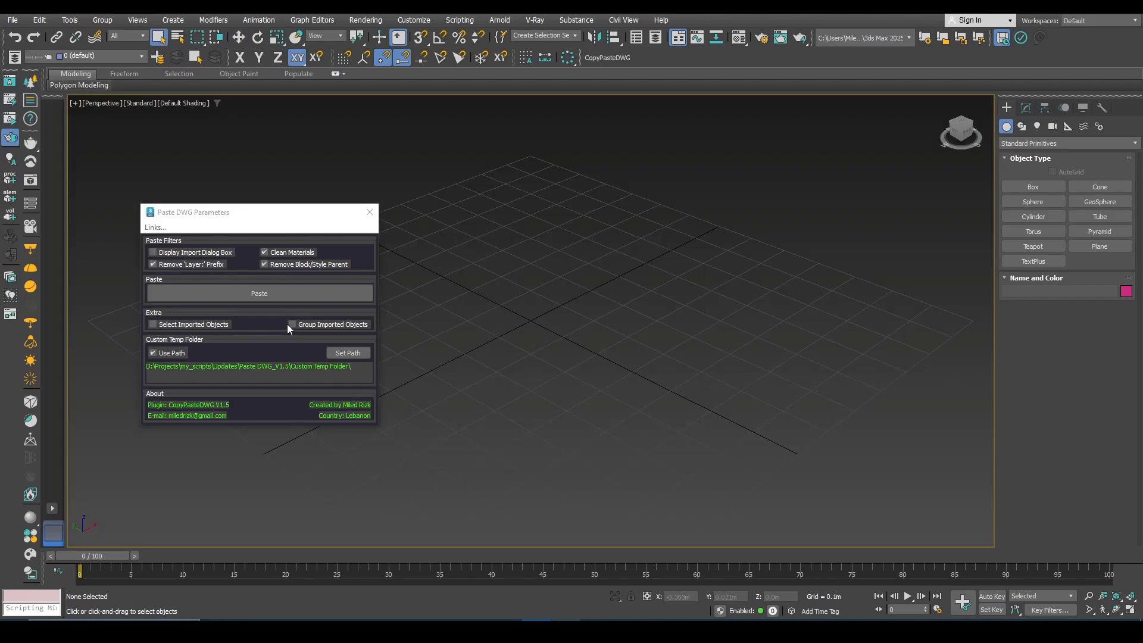
- Turn on Group Imported Objects and paste the drawing as the group Imported Acad Objects
click(292, 324)
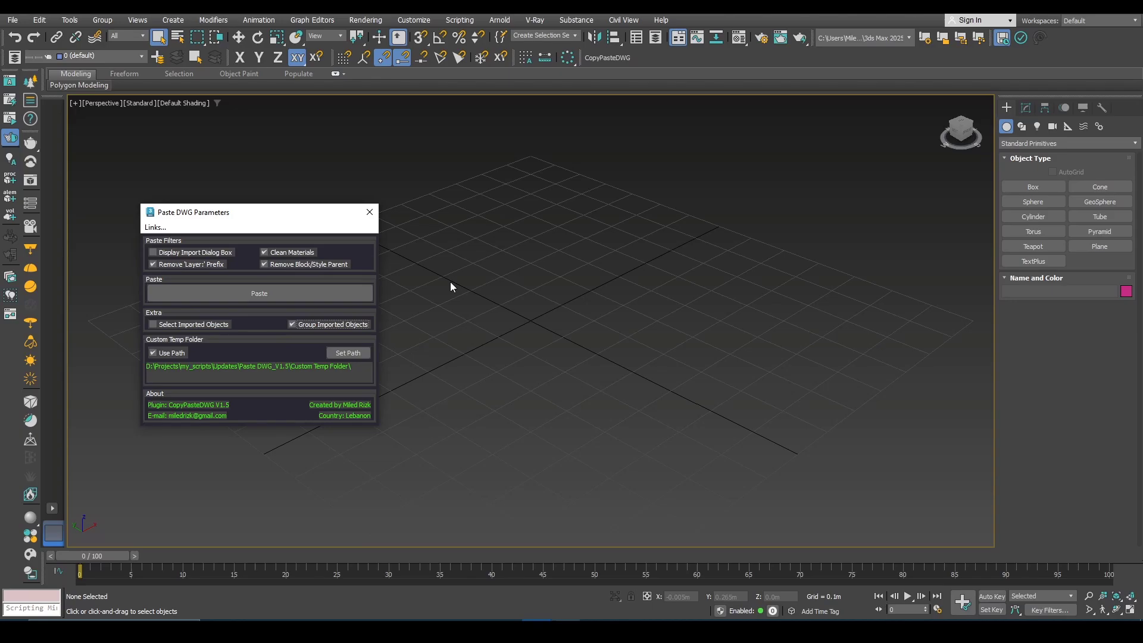
click(255, 294)
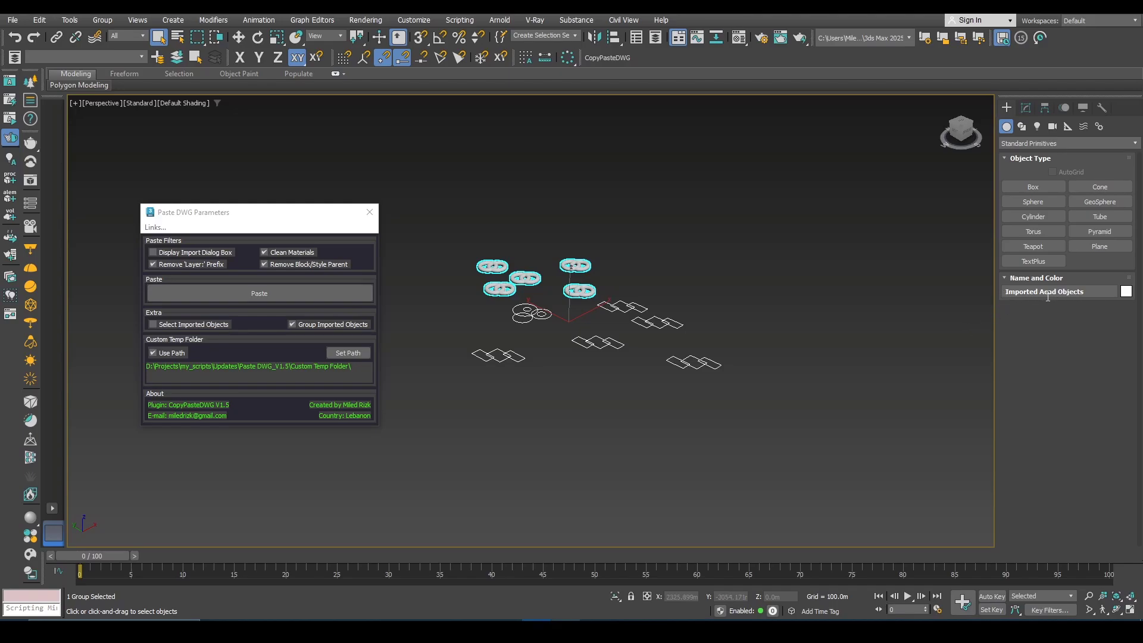
key(w)
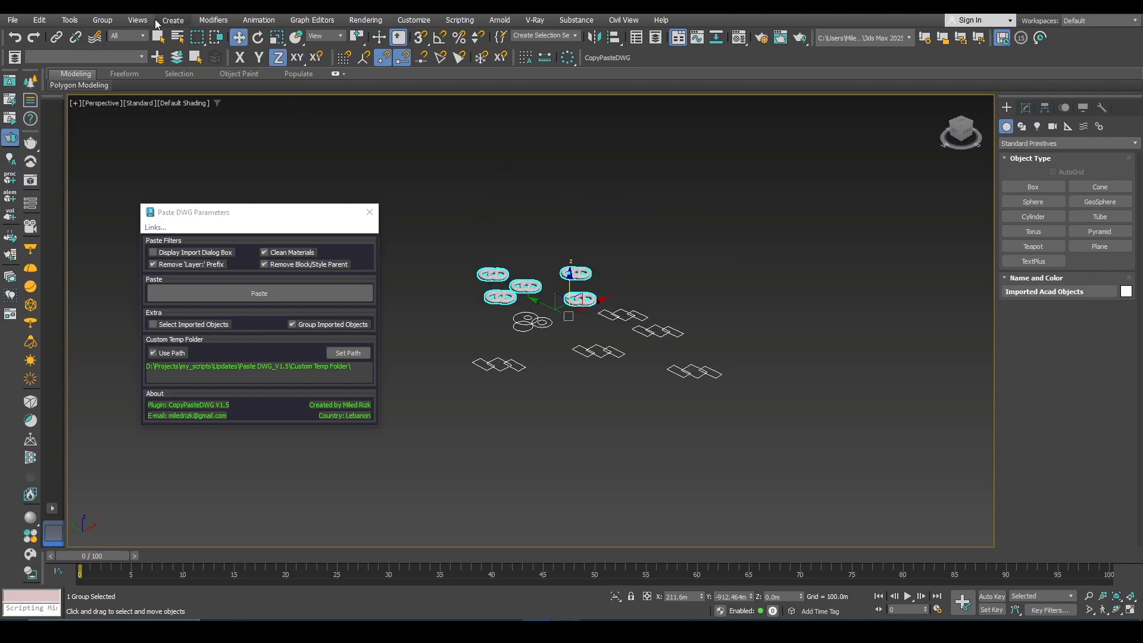
click(103, 20)
click(104, 23)
- Reset the scene once more, discarding the grouped paste
click(12, 19)
click(65, 54)
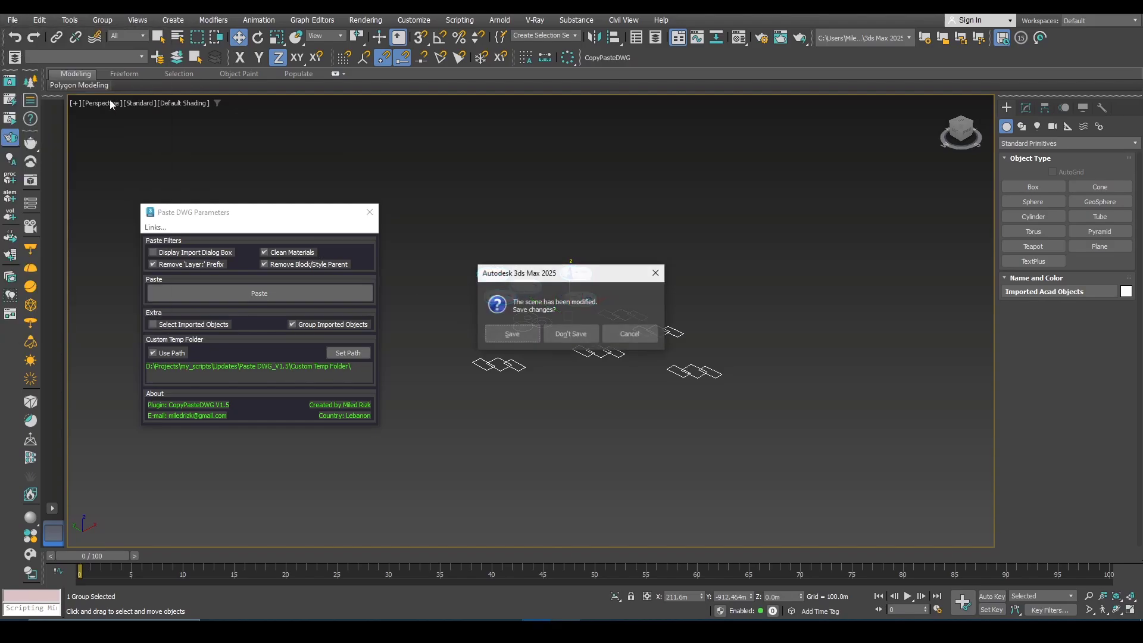
click(571, 334)
- Confirm the reset to an empty scene and enable Display Import Dialog Box for pasting
click(551, 333)
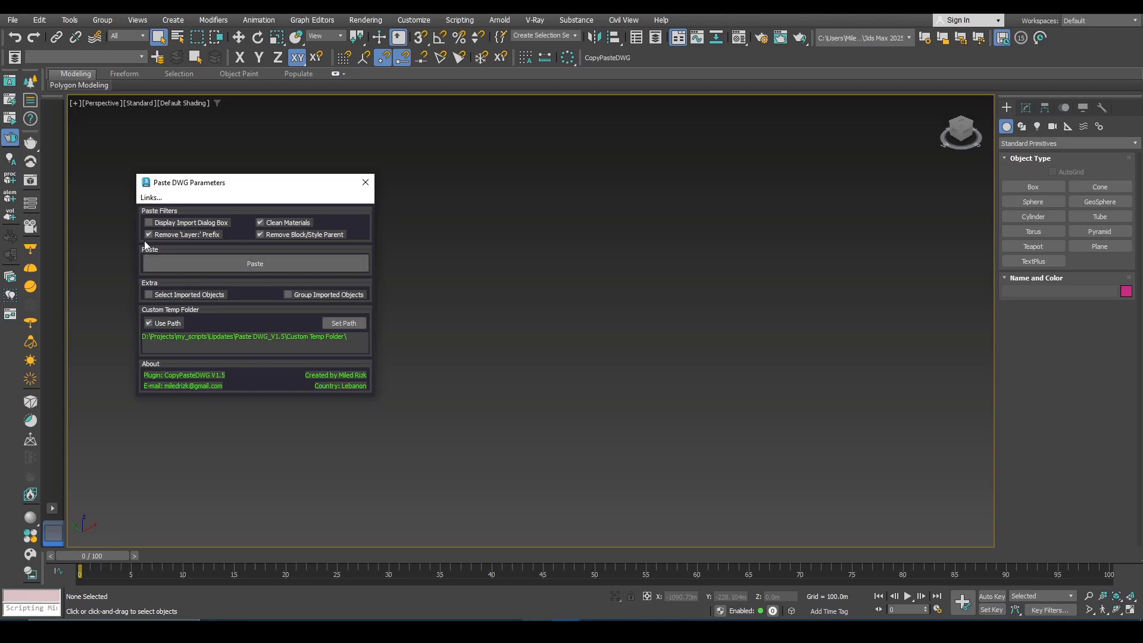
click(149, 222)
- Paste with Weld nearby vertices on and AutoCAD primitives derived by Entity
click(256, 269)
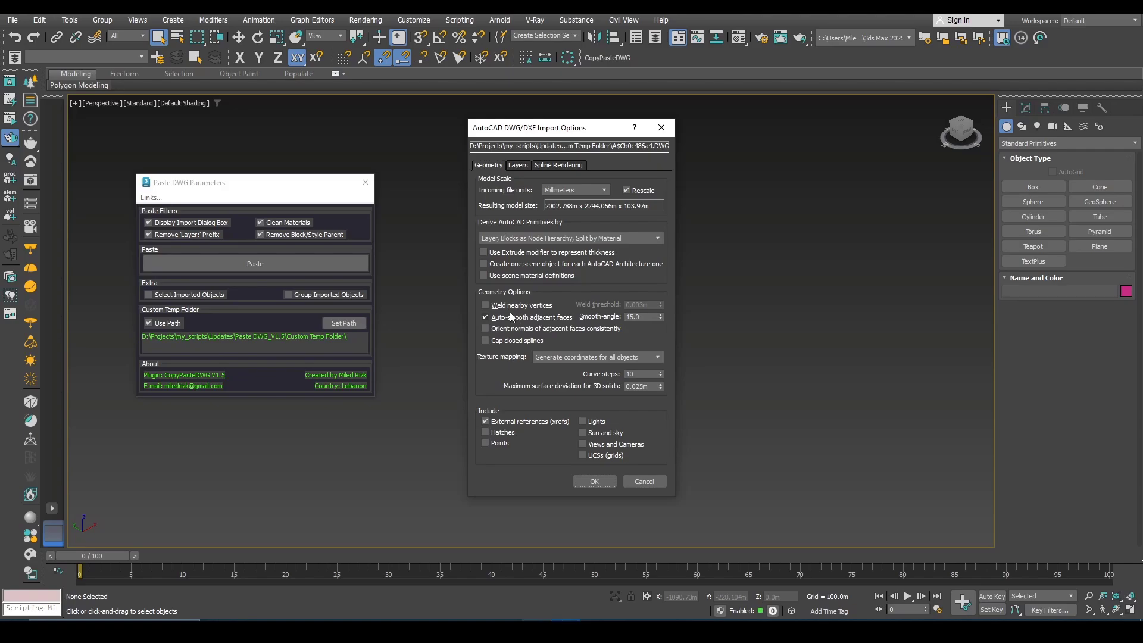
click(486, 304)
click(657, 239)
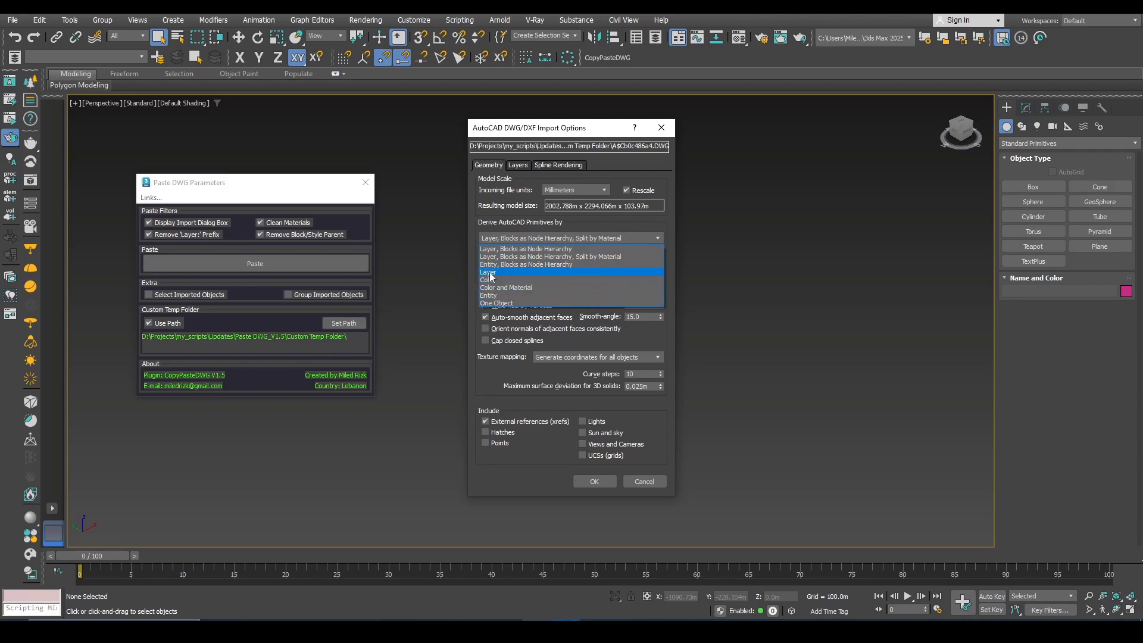
click(491, 295)
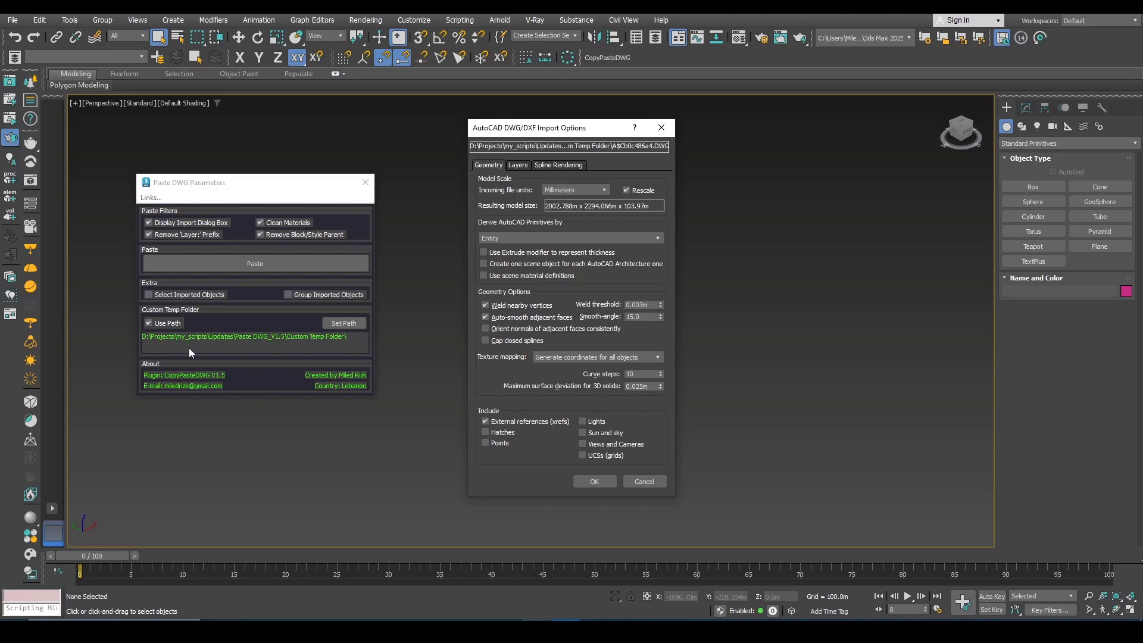
click(582, 484)
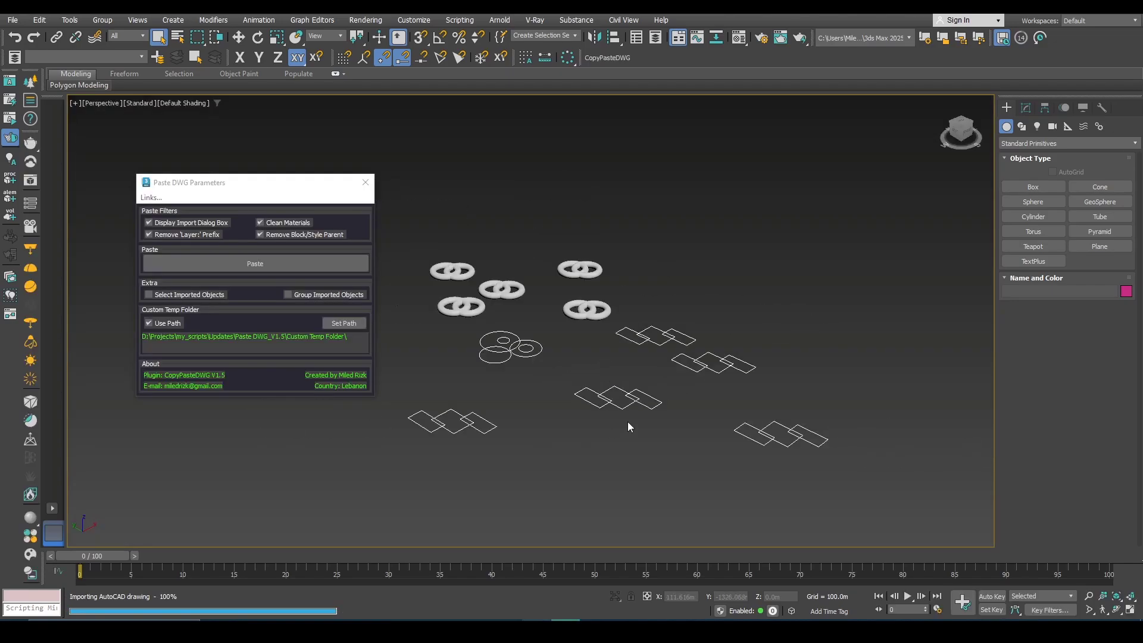
- Select the rectangles, circles and tori to confirm block names like Block:Double Torus
click(645, 399)
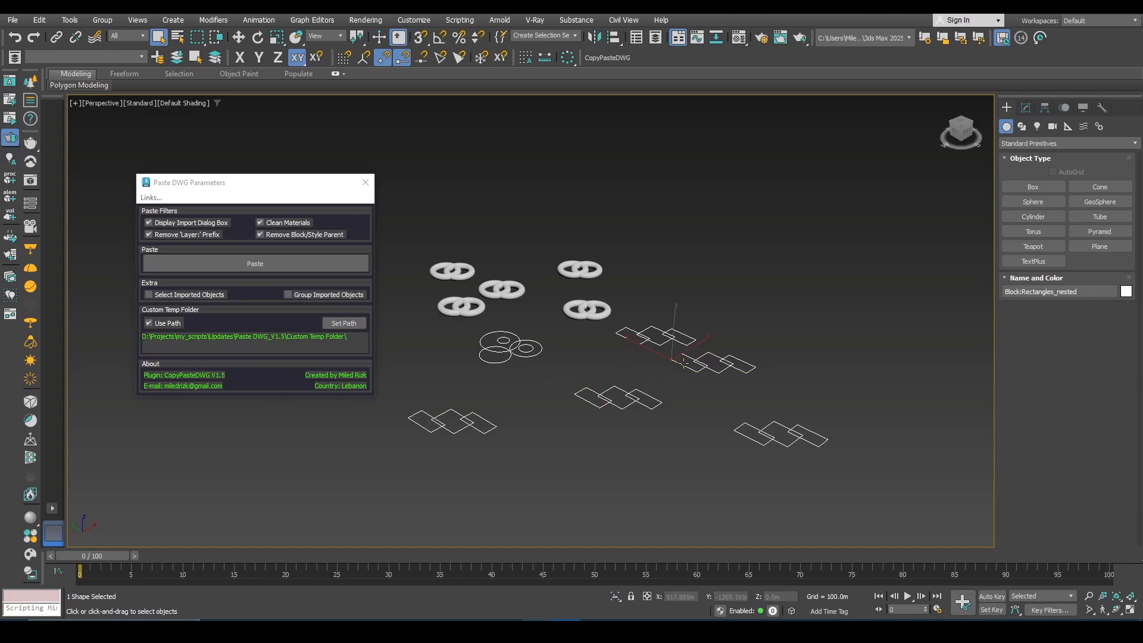
click(539, 345)
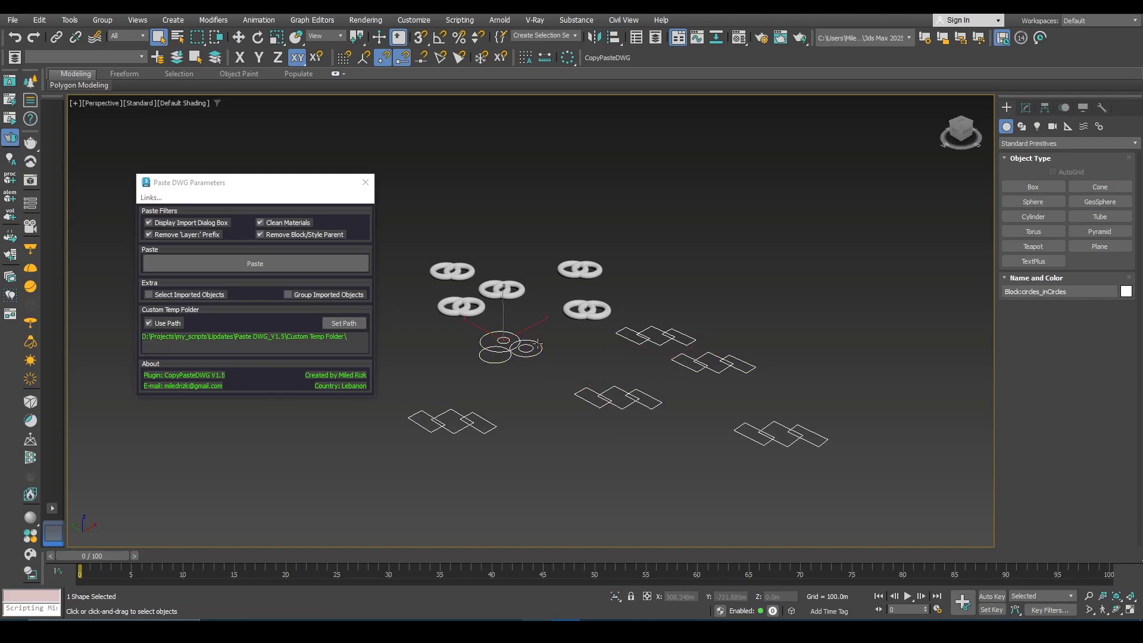
click(586, 308)
click(579, 268)
click(504, 290)
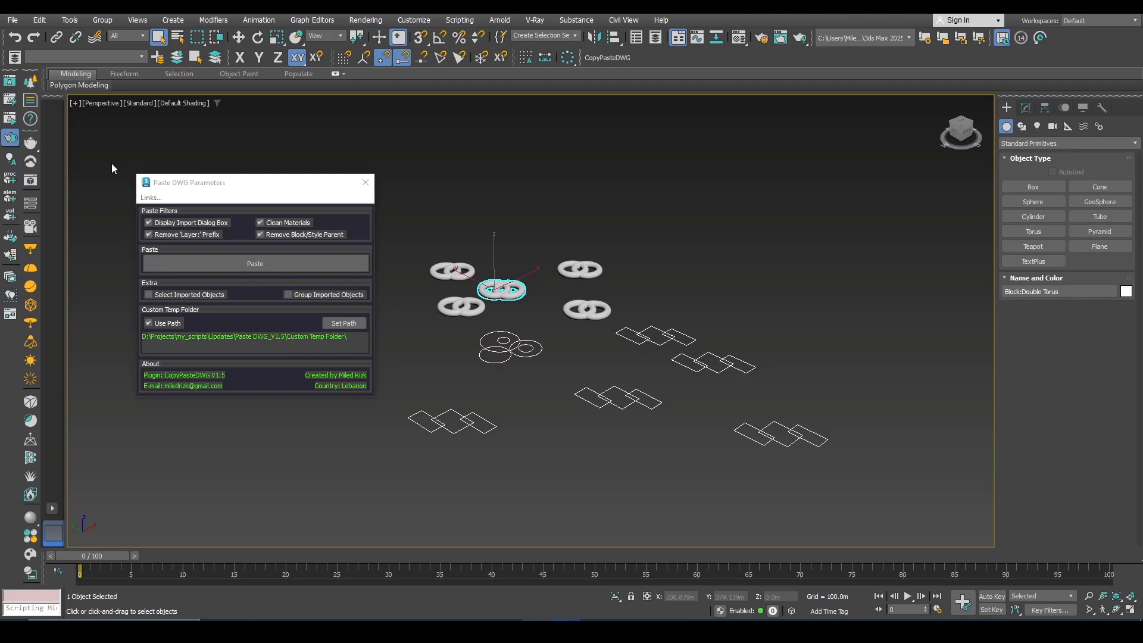
click(14, 57)
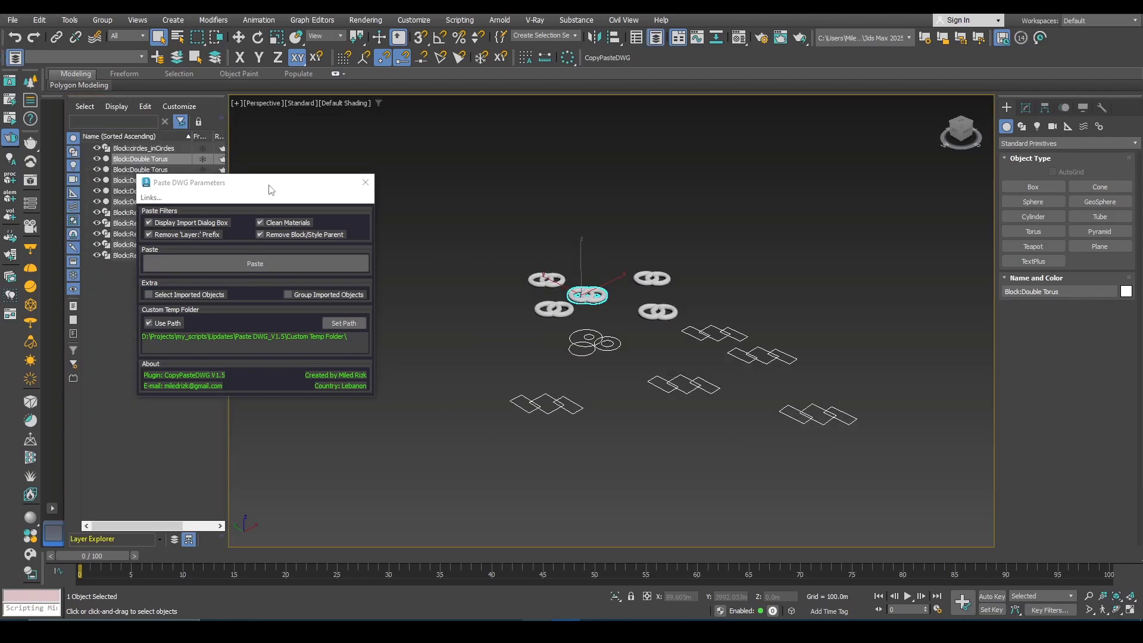
drag(265, 186, 382, 168)
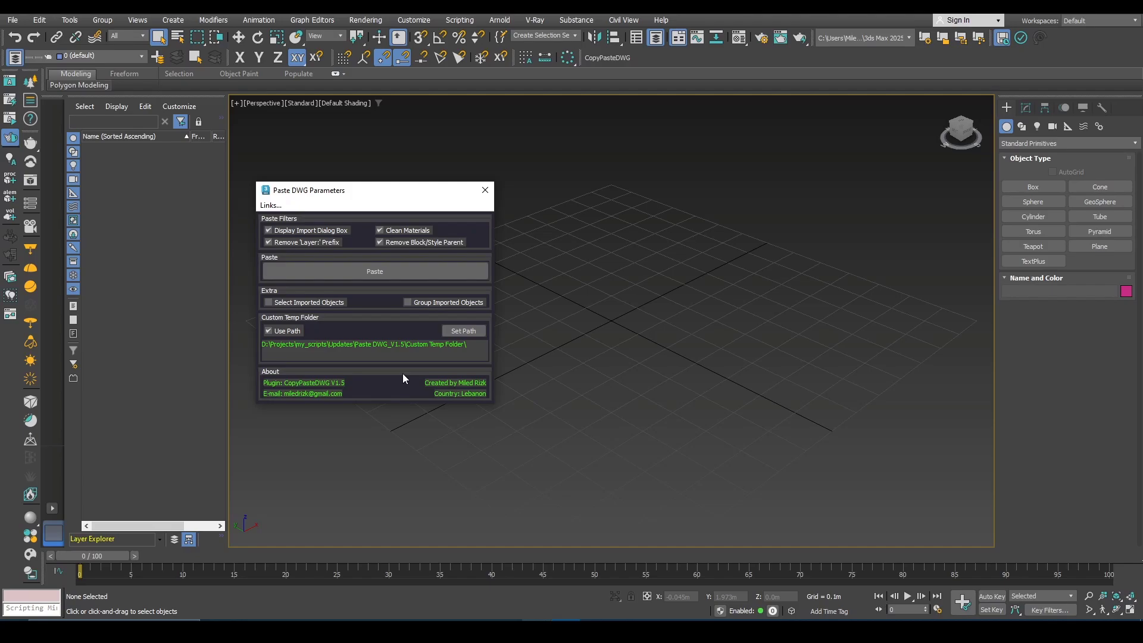
click(268, 206)
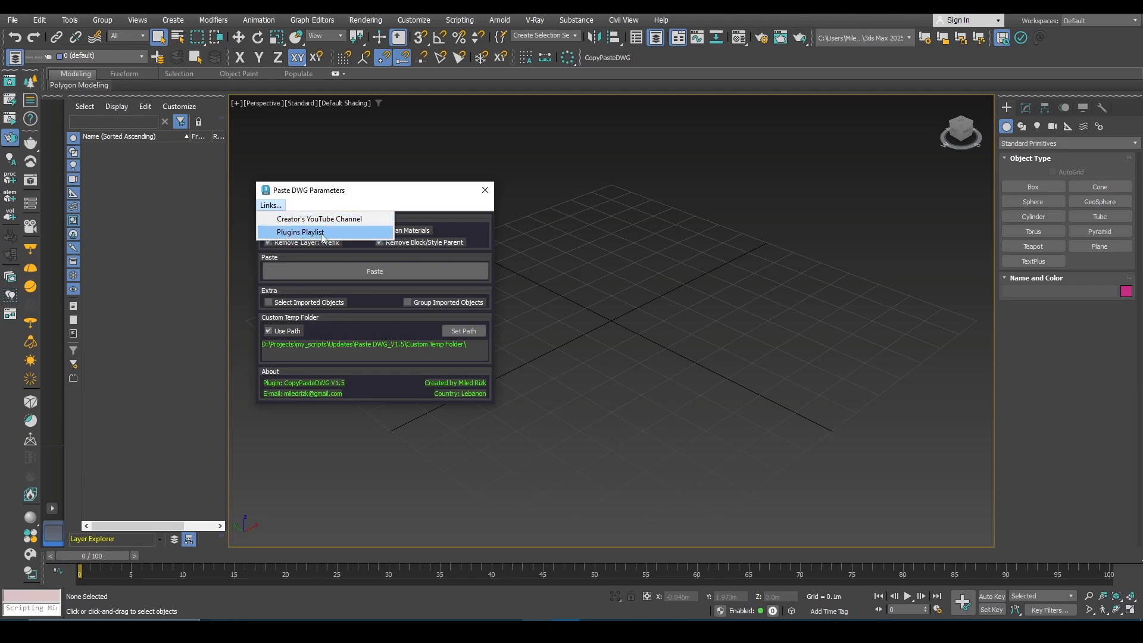
click(382, 194)
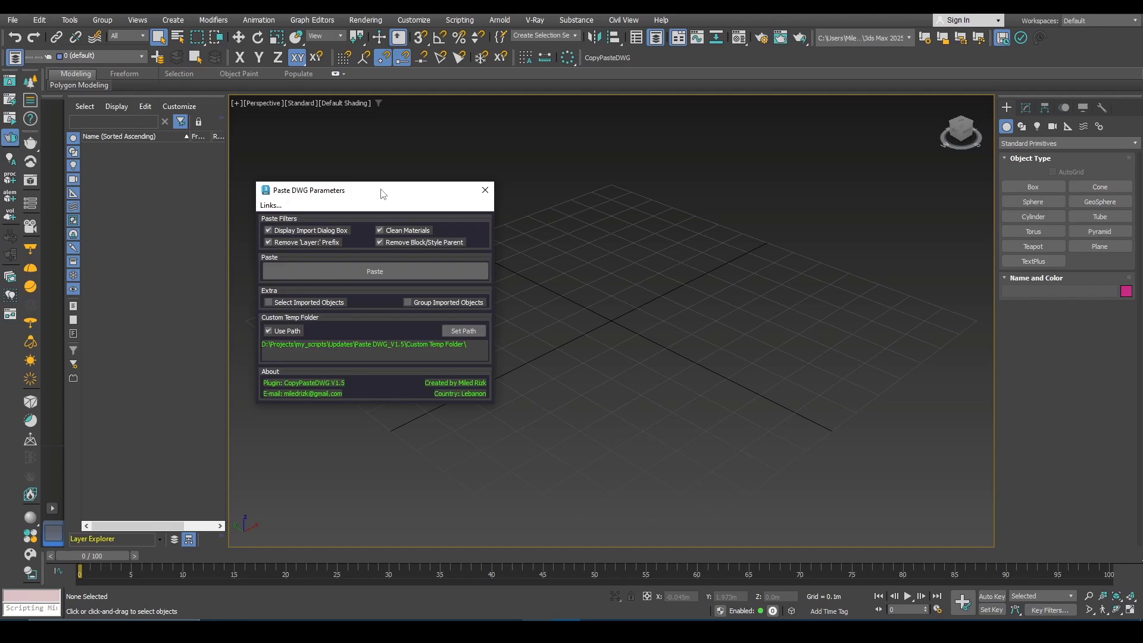
drag(381, 189, 376, 185)
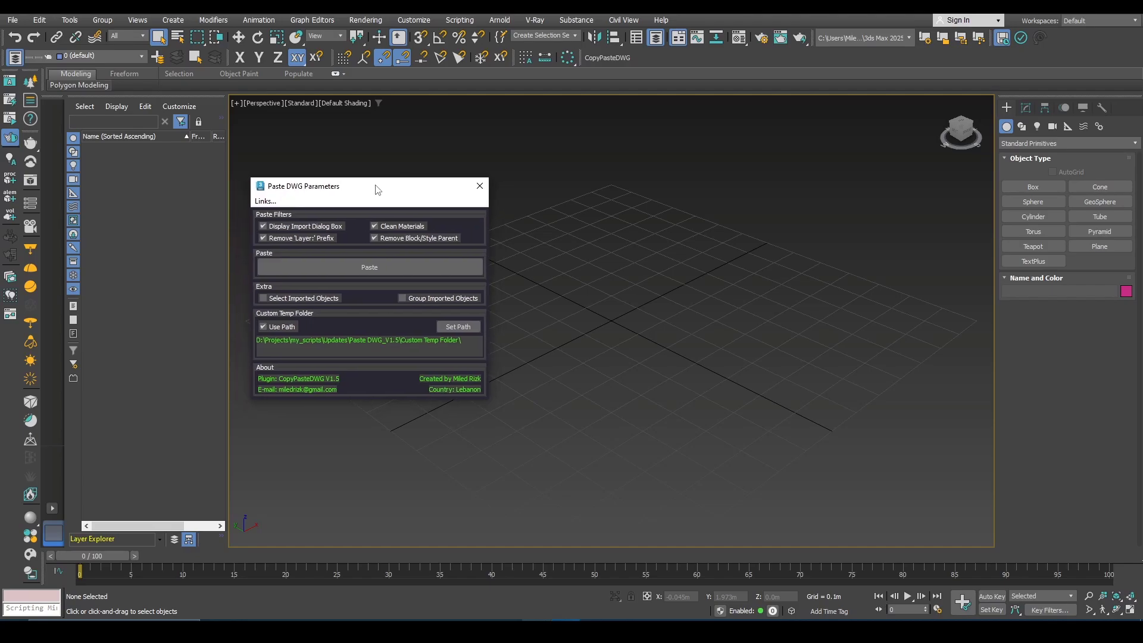